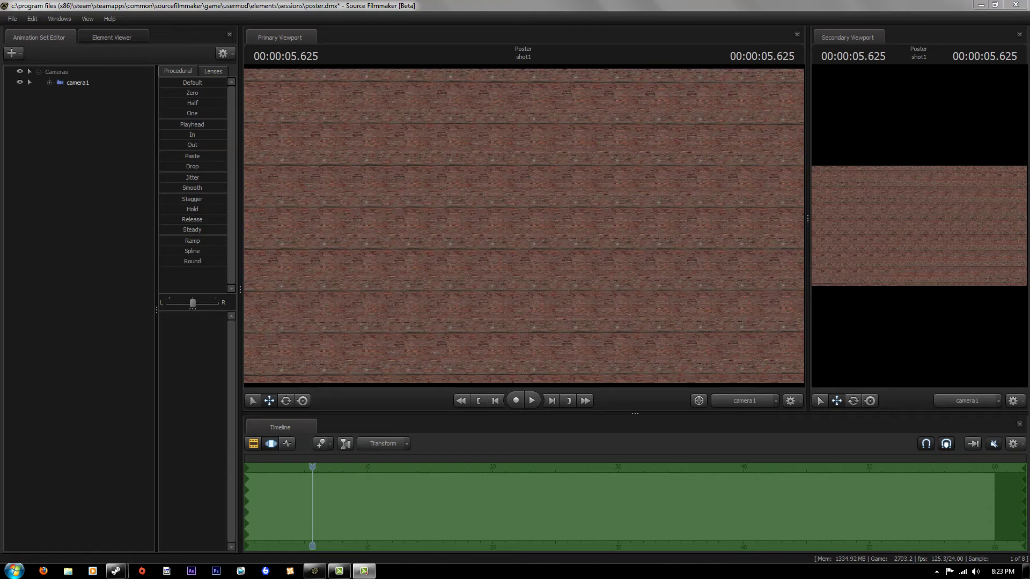
Step: Add the Spy character model to the scene as a new animation set
{"action": "right_click", "coordinate": [71, 183]}
{"action": "right_click", "coordinate": [330, 168]}
{"action": "key", "text": "Escape"}
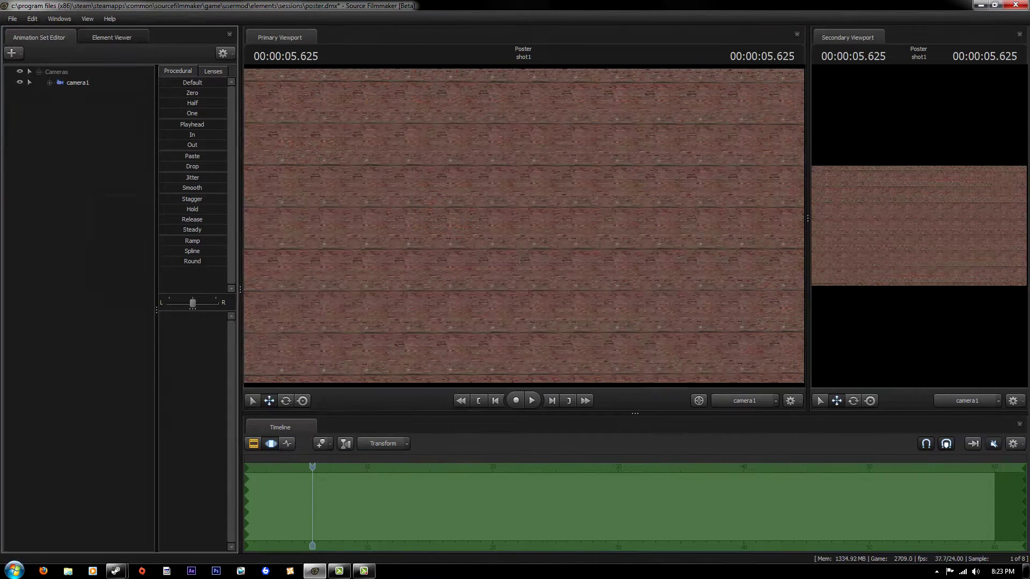
{"action": "right_click", "coordinate": [90, 194]}
{"action": "left_click", "coordinate": [145, 218]}
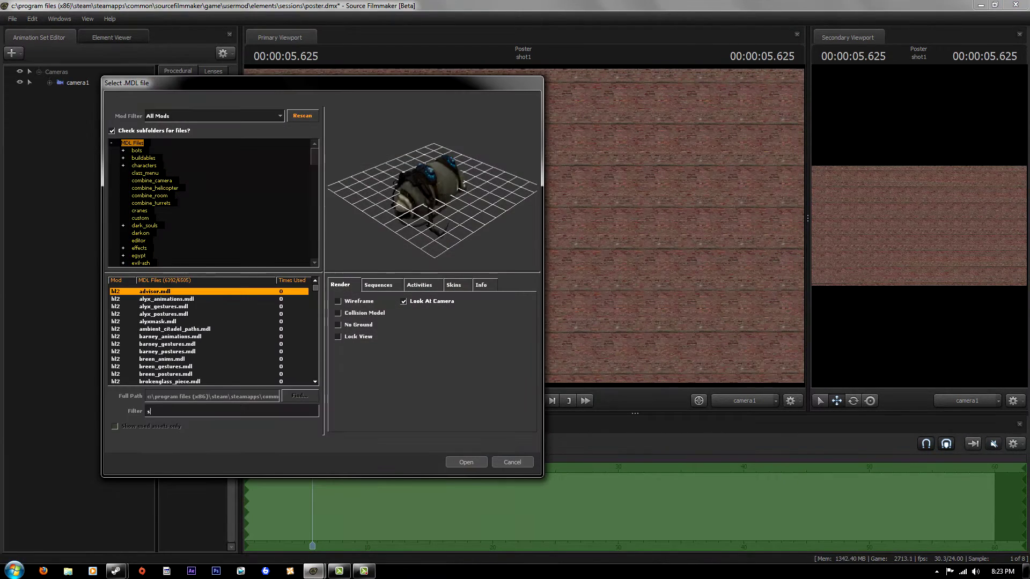
{"action": "type", "text": "py"}
{"action": "left_click", "coordinate": [161, 374]}
{"action": "double_click", "coordinate": [161, 374]}
Step: Add the c_ambassador revolver model as another animation set and zoom toward the Spy
{"action": "right_click", "coordinate": [73, 173]}
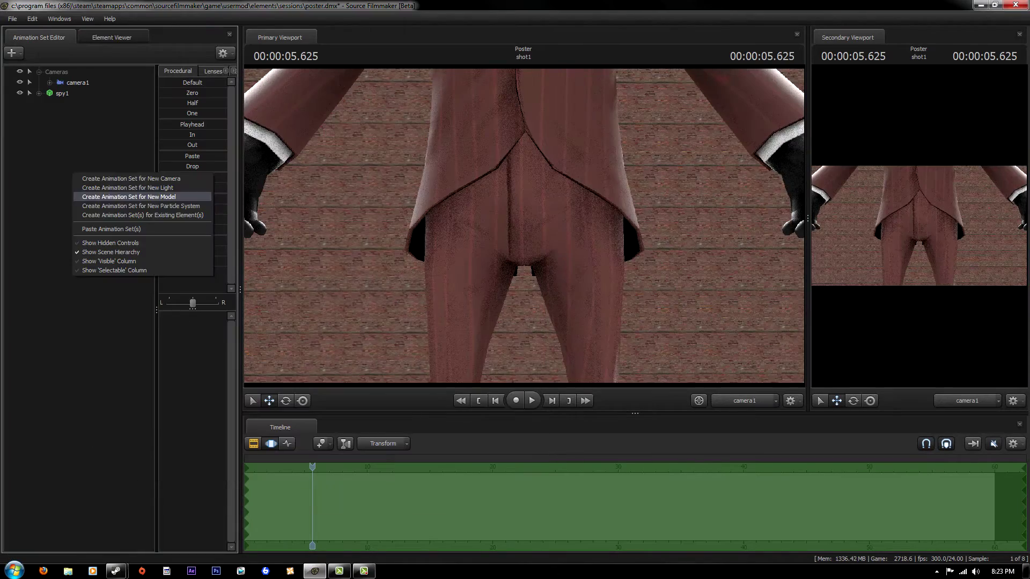
{"action": "left_click", "coordinate": [129, 197]}
{"action": "type", "text": "amb"}
{"action": "left_click", "coordinate": [161, 337]}
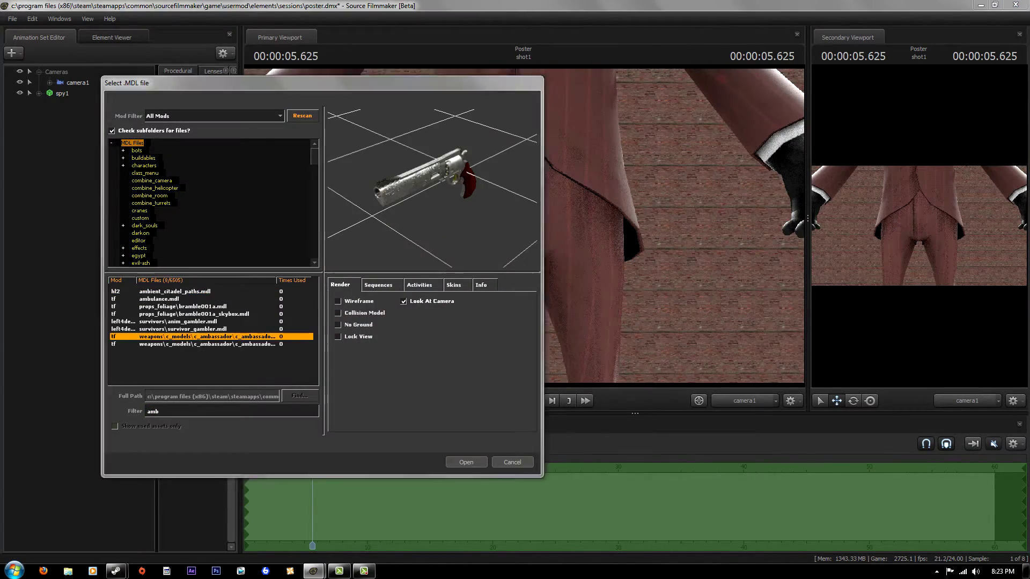
{"action": "double_click", "coordinate": [161, 336]}
{"action": "left_click_drag", "start_coordinate": [524, 225], "coordinate": [523, 226]}
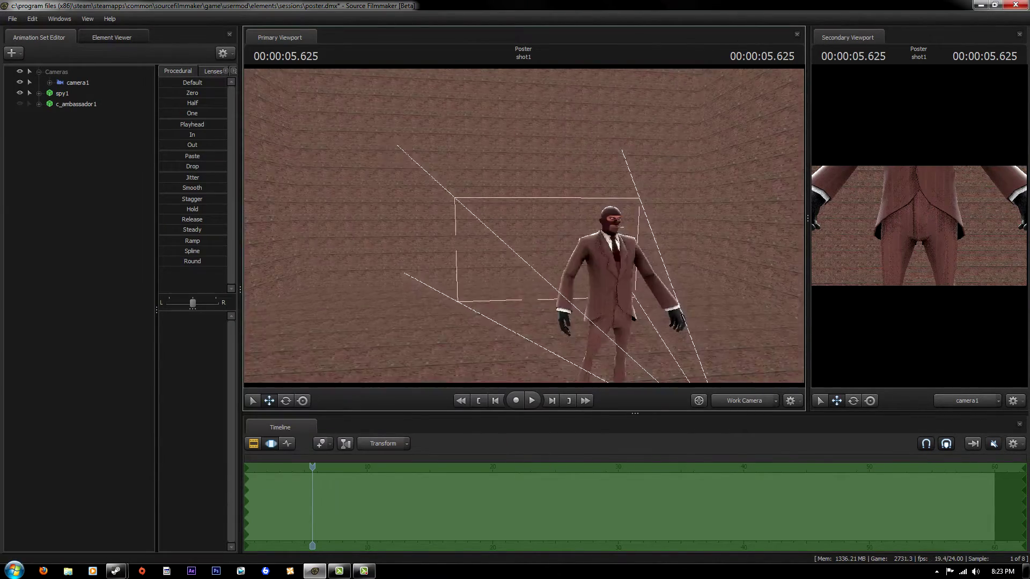
Step: Apply the rig_biped_simple posing rig to spy1
{"action": "left_click", "coordinate": [523, 225]}
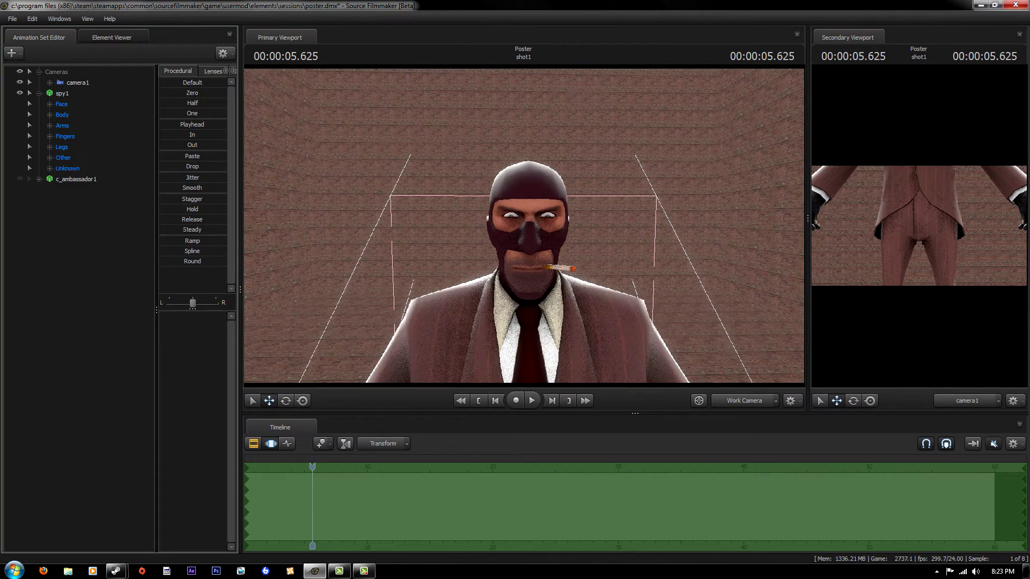
{"action": "right_click", "coordinate": [60, 93]}
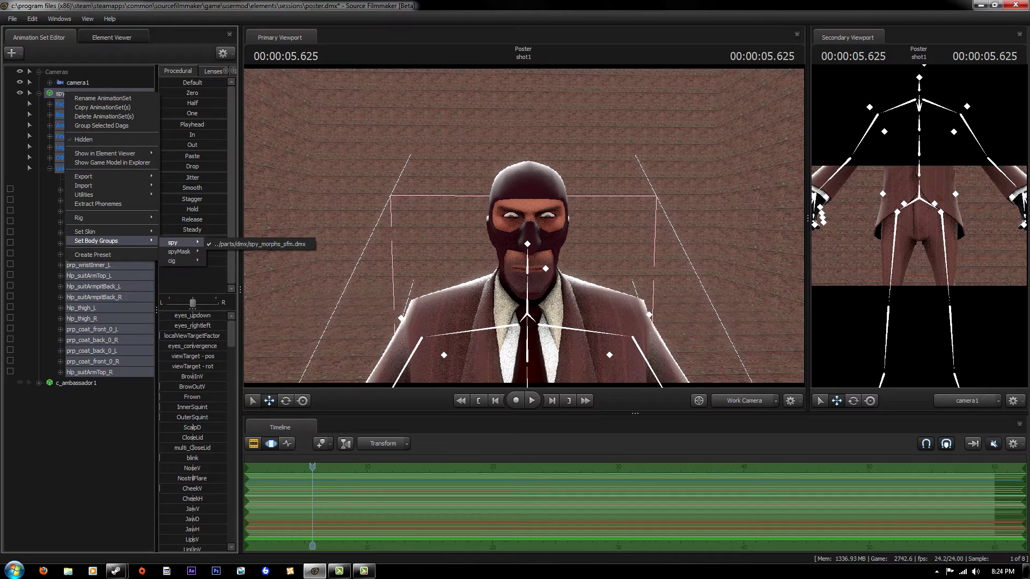
{"action": "left_click", "coordinate": [188, 218]}
Step: Select all spy1 rig controls and rotate the Spy slightly on his feet
{"action": "left_click", "coordinate": [60, 93]}
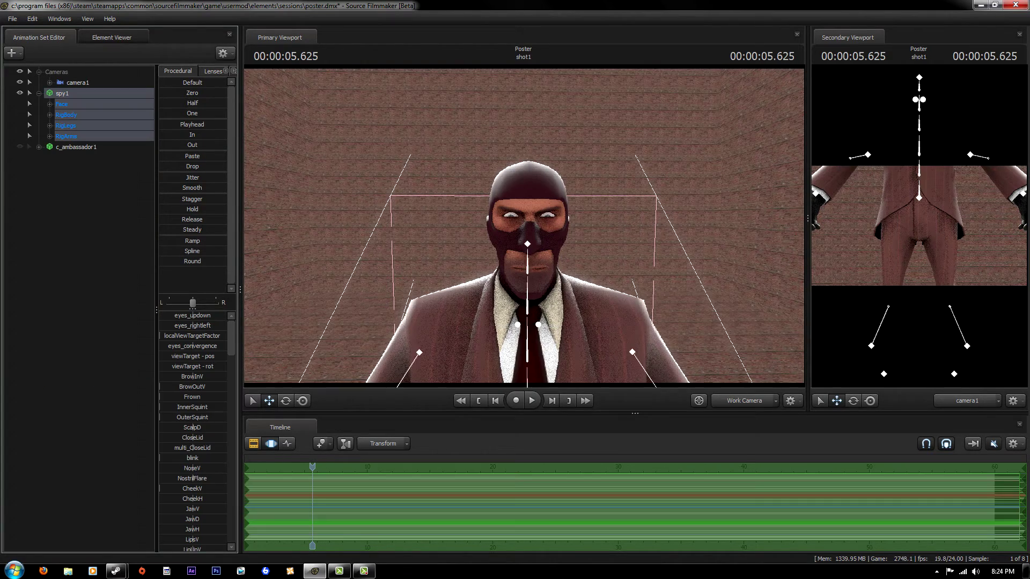
{"action": "scroll", "coordinate": [523, 225], "scroll_direction": "down", "scroll_amount": 3}
{"action": "scroll", "coordinate": [524, 226], "scroll_direction": "down", "scroll_amount": 3}
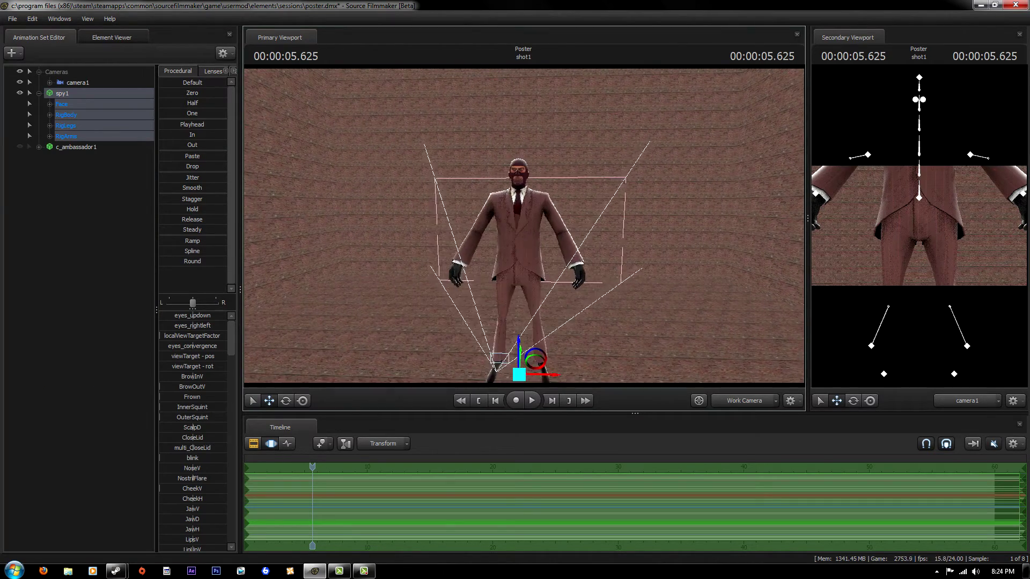
{"action": "left_click", "coordinate": [66, 136]}
{"action": "left_click", "coordinate": [62, 94]}
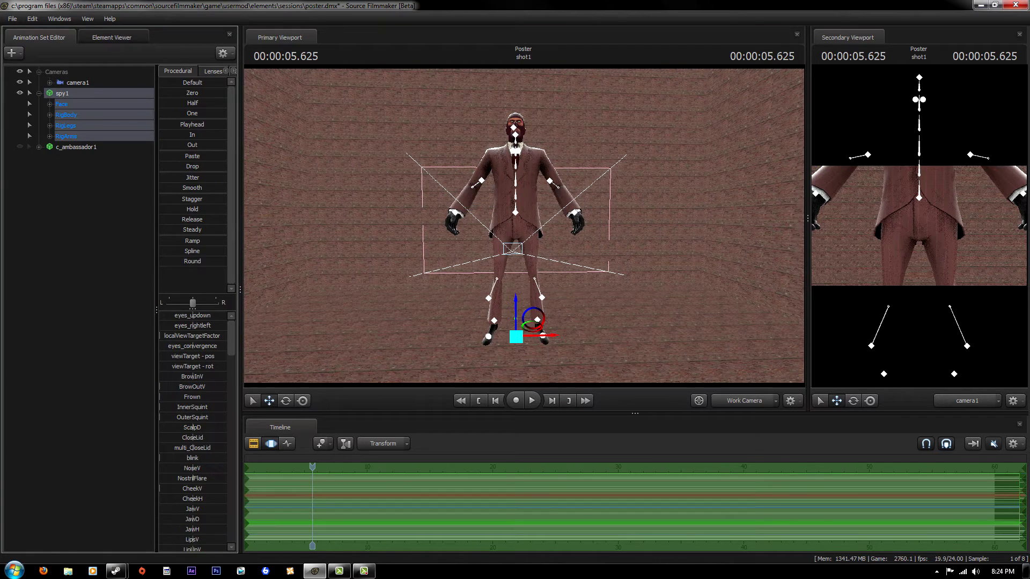
{"action": "key", "text": "e"}
{"action": "left_click_drag", "start_coordinate": [536, 312], "coordinate": [542, 348]}
Step: Rotate the Spy's lower spine controls and select his left hand for posing
{"action": "left_click", "coordinate": [49, 115]}
{"action": "left_click", "coordinate": [81, 158]}
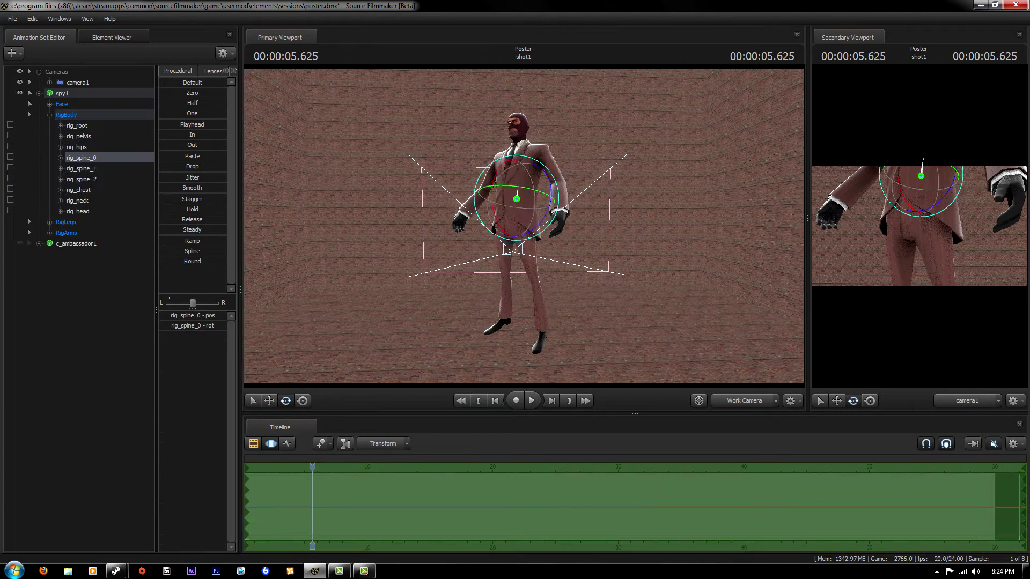
{"action": "left_click", "coordinate": [81, 179], "text": "shift"}
{"action": "right_click", "coordinate": [525, 204]}
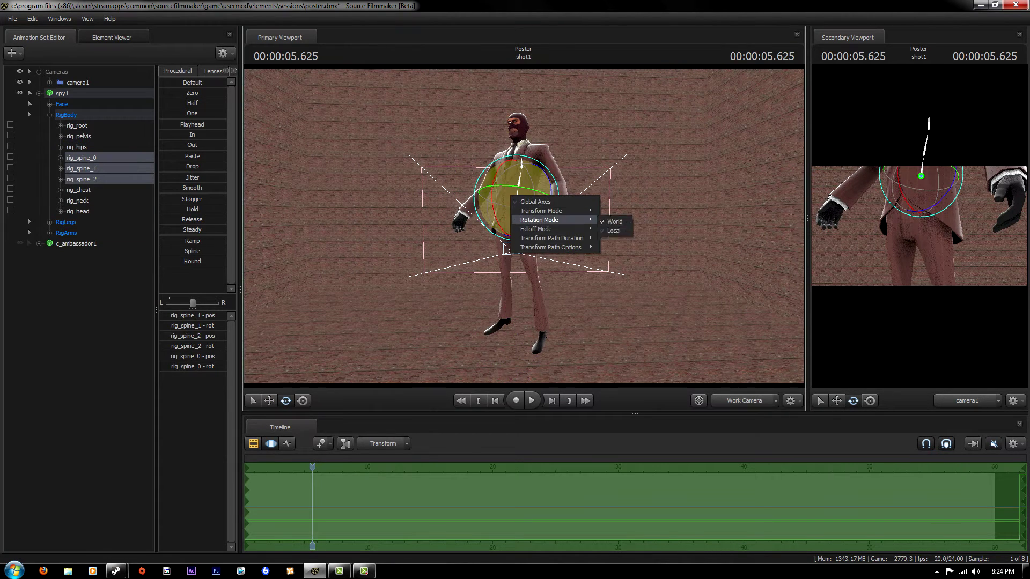
{"action": "mouse_move", "coordinate": [525, 225]}
{"action": "left_mouse_down"}
{"action": "mouse_move", "coordinate": [472, 231]}
{"action": "mouse_move", "coordinate": [483, 214]}
{"action": "left_mouse_up"}
{"action": "left_click", "coordinate": [470, 282]}
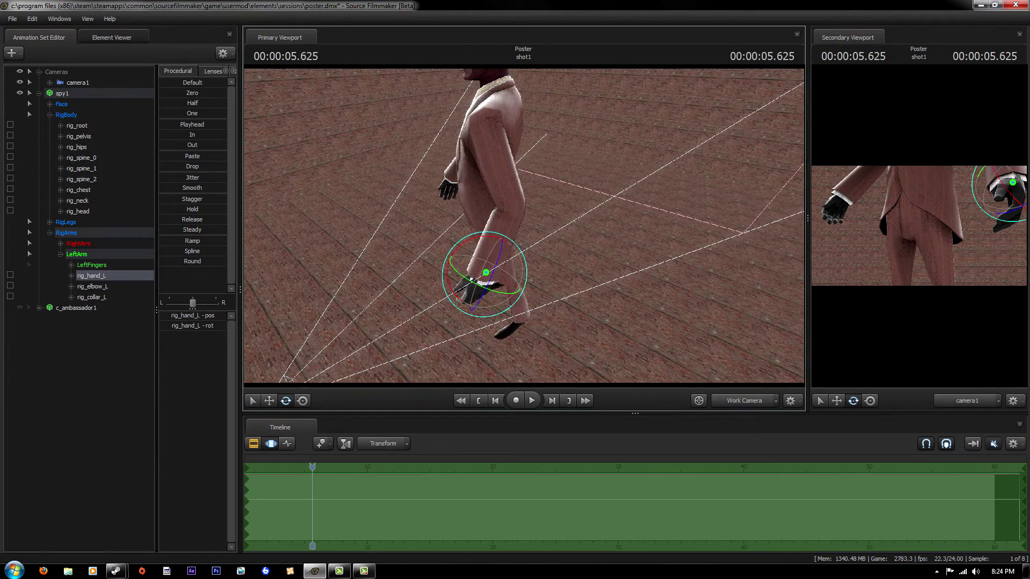
Step: Pull camera1 back to frame the Spy's full body and adjust his left hand
{"action": "left_click", "coordinate": [77, 82]}
{"action": "left_click_drag", "start_coordinate": [919, 225], "coordinate": [907, 231]}
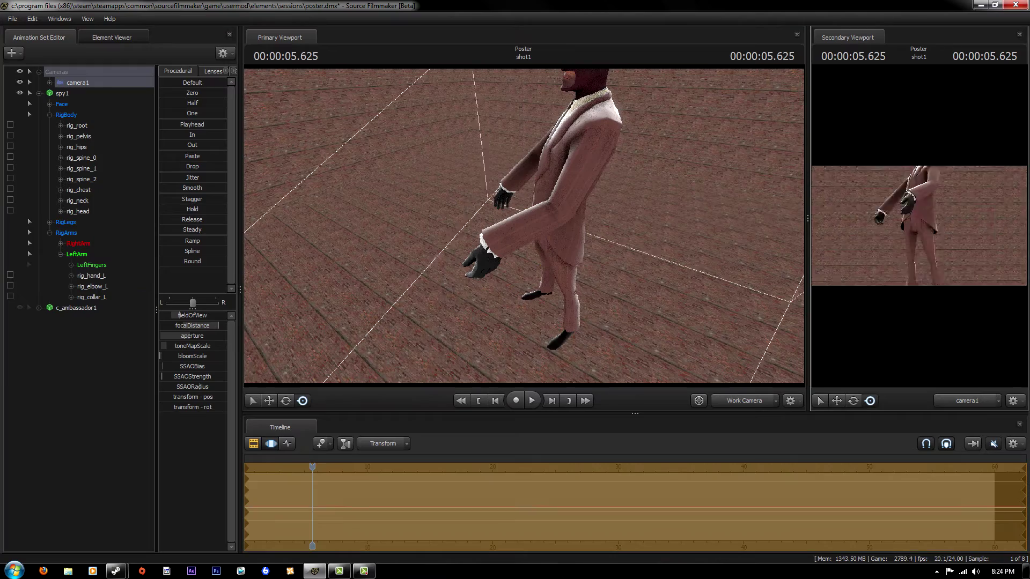
{"action": "left_click", "coordinate": [496, 244]}
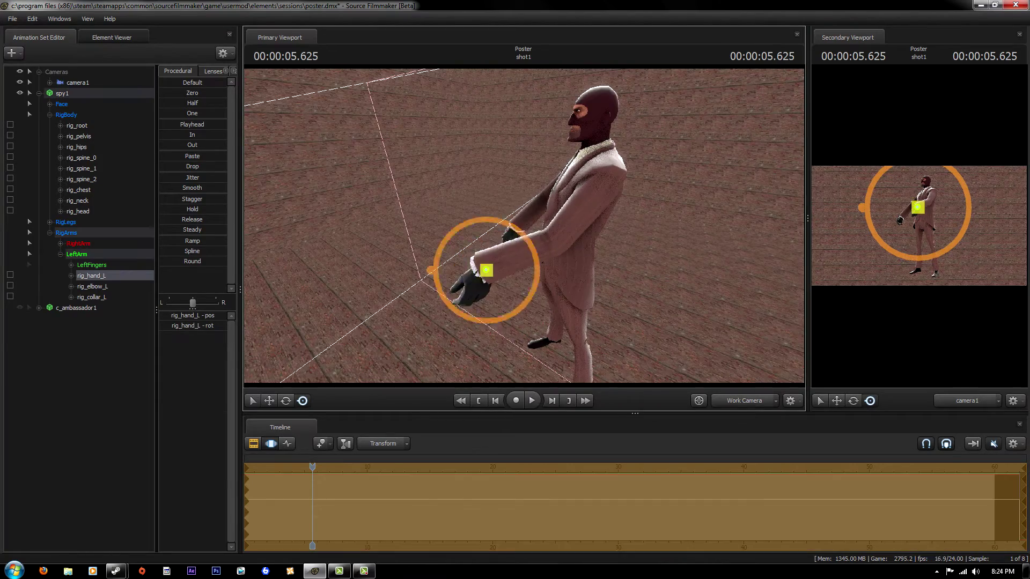
{"action": "left_click_drag", "start_coordinate": [644, 215], "coordinate": [483, 226]}
Step: Pose the Spy's left collar, right hand, head and left hand controls
{"action": "left_click", "coordinate": [566, 185]}
{"action": "left_click", "coordinate": [536, 236]}
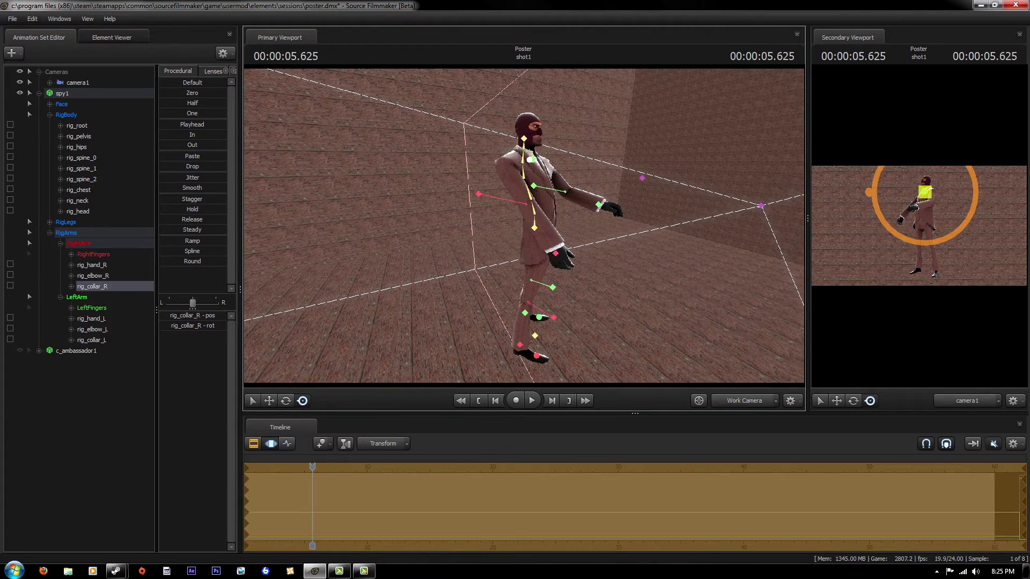
{"action": "left_click_drag", "start_coordinate": [536, 226], "coordinate": [483, 225]}
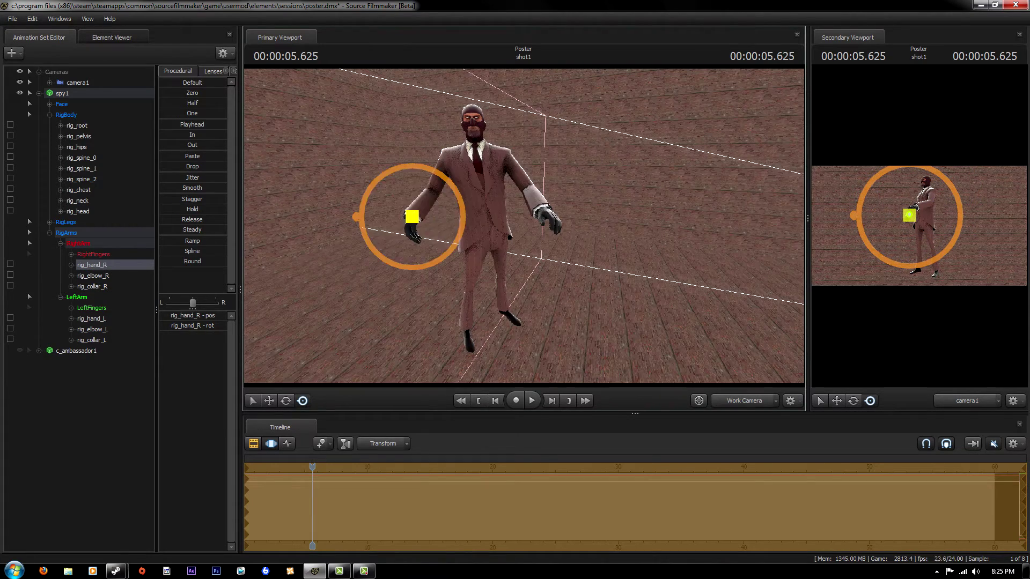
{"action": "left_click", "coordinate": [472, 123]}
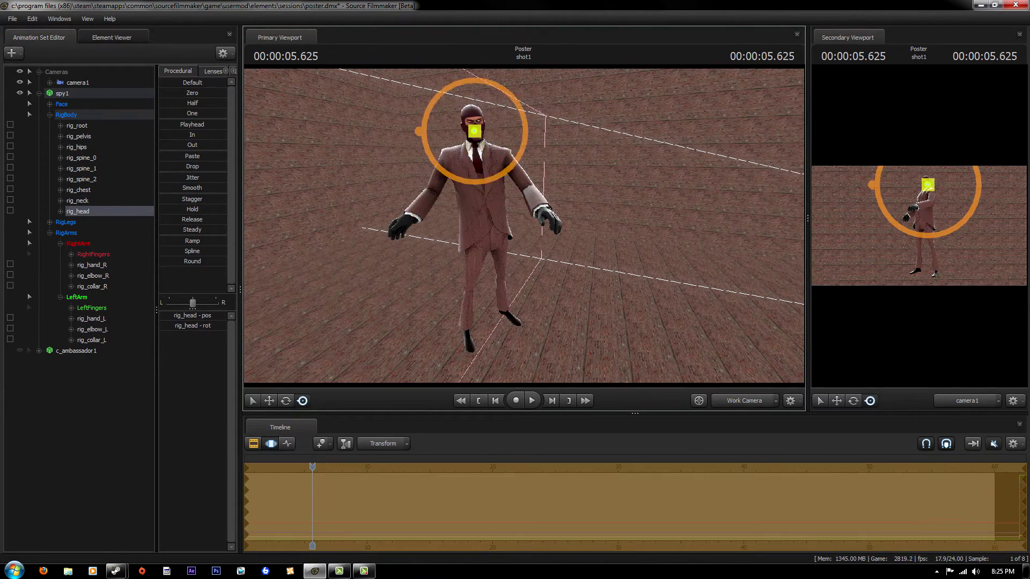
{"action": "left_click", "coordinate": [78, 82]}
{"action": "left_click", "coordinate": [77, 210]}
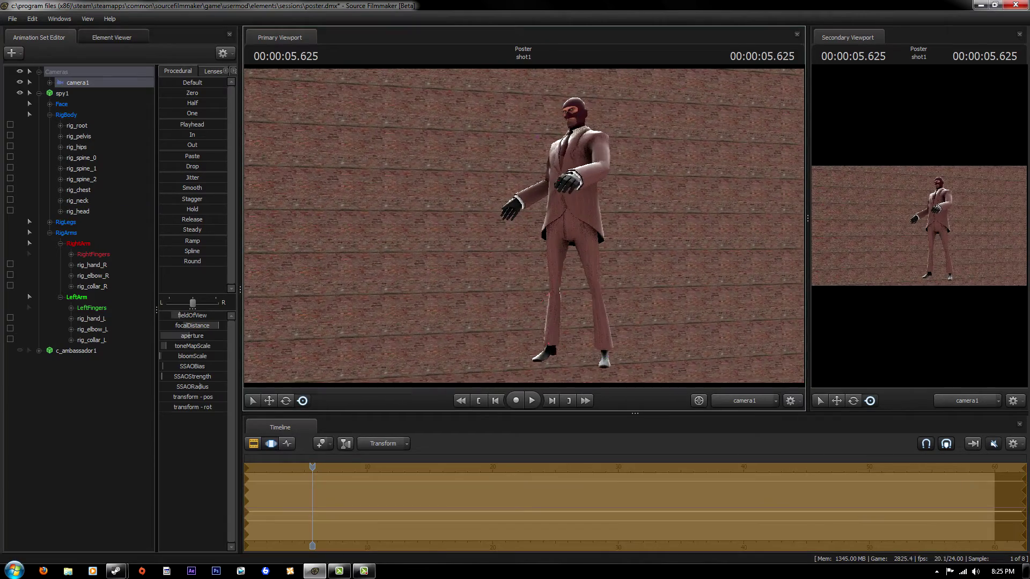
{"action": "left_click", "coordinate": [570, 182]}
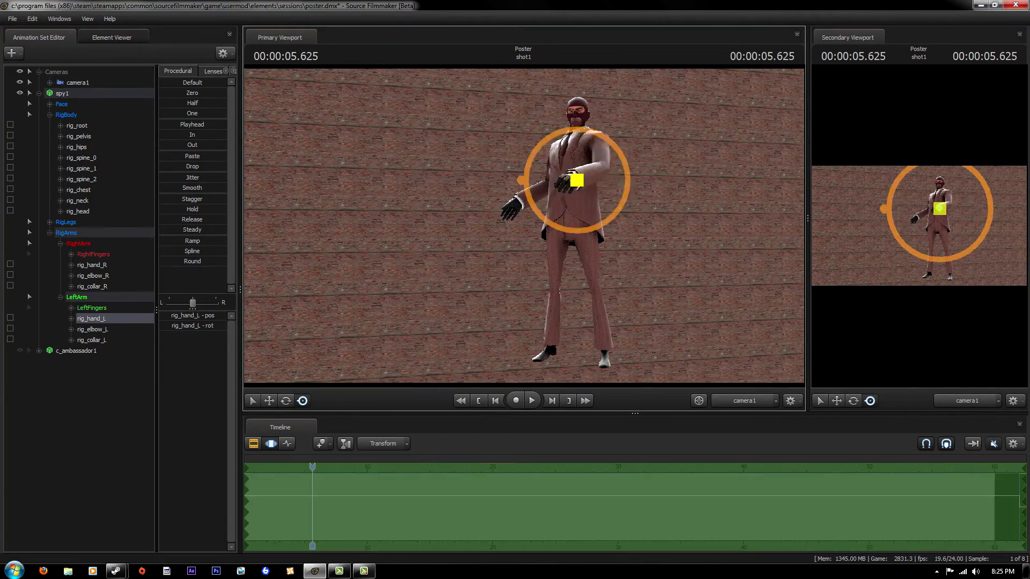
Step: Pose the Spy's right and left feet and his hips
{"action": "left_click_drag", "start_coordinate": [537, 215], "coordinate": [483, 242]}
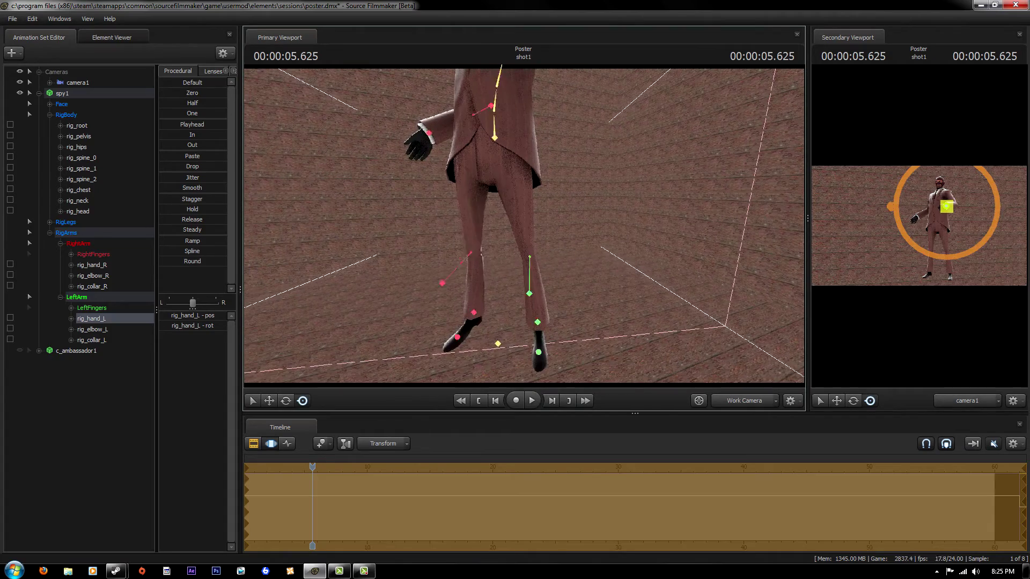
{"action": "left_click", "coordinate": [474, 313]}
{"action": "left_click_drag", "start_coordinate": [590, 215], "coordinate": [510, 242]}
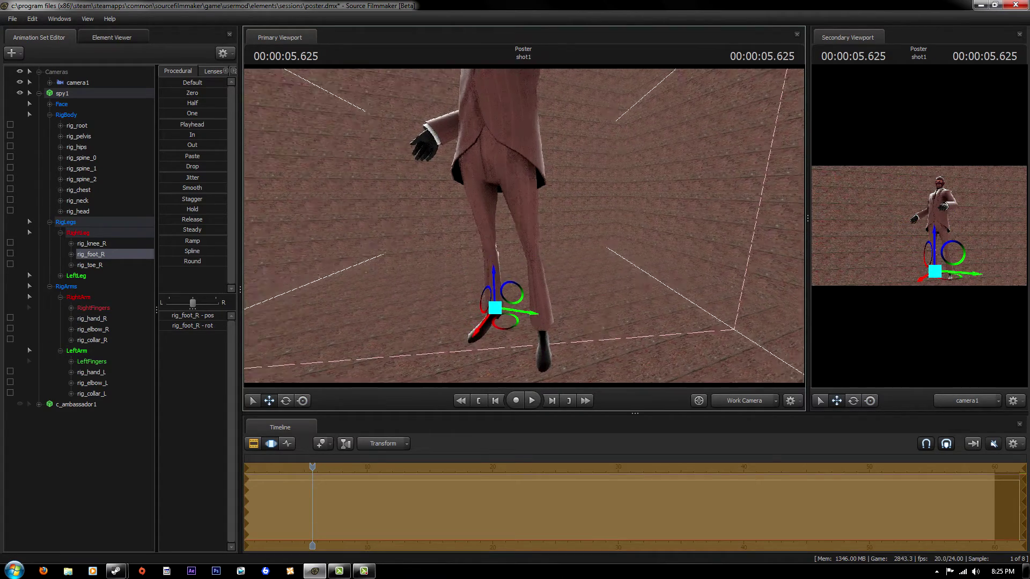
{"action": "left_click", "coordinate": [443, 276]}
{"action": "mouse_move", "coordinate": [590, 214]}
{"action": "left_mouse_down"}
{"action": "mouse_move", "coordinate": [536, 225]}
{"action": "mouse_move", "coordinate": [510, 203]}
{"action": "left_mouse_up"}
{"action": "left_click", "coordinate": [542, 230]}
{"action": "left_click", "coordinate": [531, 188]}
Step: Pose the Spy's left elbow and hand outward
{"action": "left_click", "coordinate": [744, 401]}
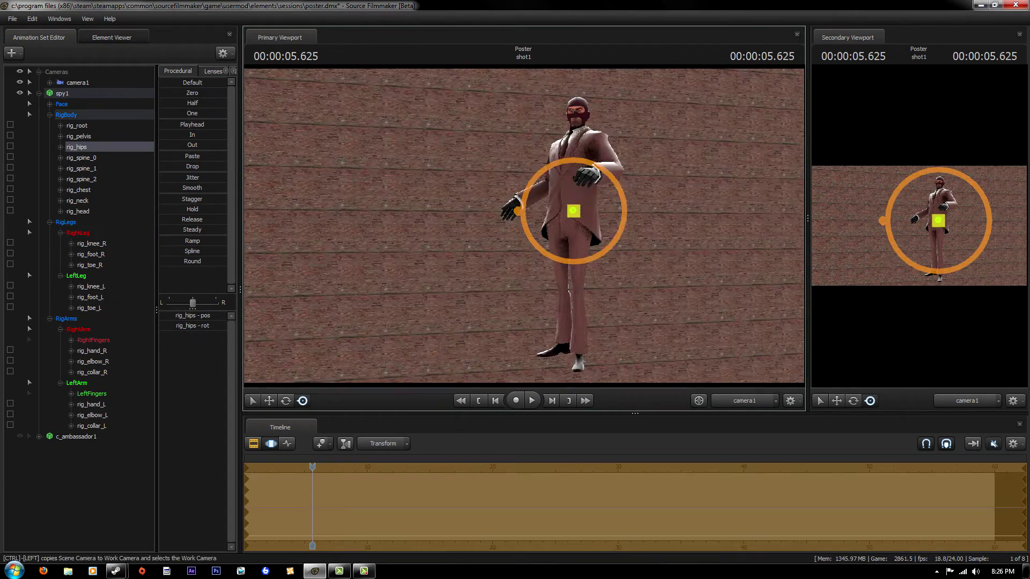
{"action": "left_click", "coordinate": [595, 172]}
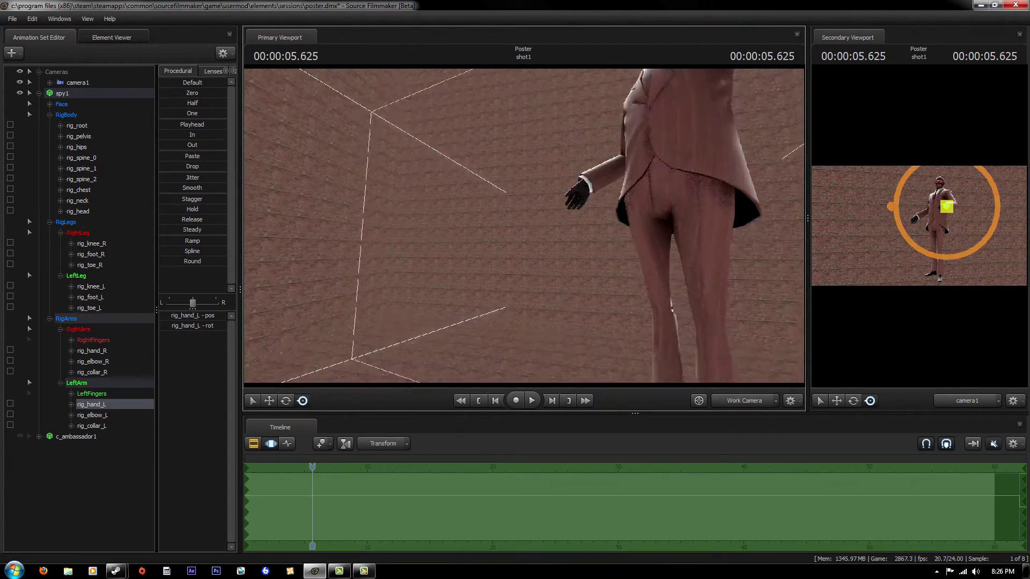
{"action": "mouse_move", "coordinate": [596, 173]}
{"action": "left_mouse_down"}
{"action": "mouse_move", "coordinate": [515, 225]}
{"action": "mouse_move", "coordinate": [561, 236]}
{"action": "mouse_move", "coordinate": [570, 190]}
{"action": "mouse_move", "coordinate": [537, 183]}
{"action": "mouse_move", "coordinate": [497, 193]}
{"action": "left_mouse_up"}
{"action": "left_click", "coordinate": [494, 173]}
{"action": "left_click", "coordinate": [583, 191]}
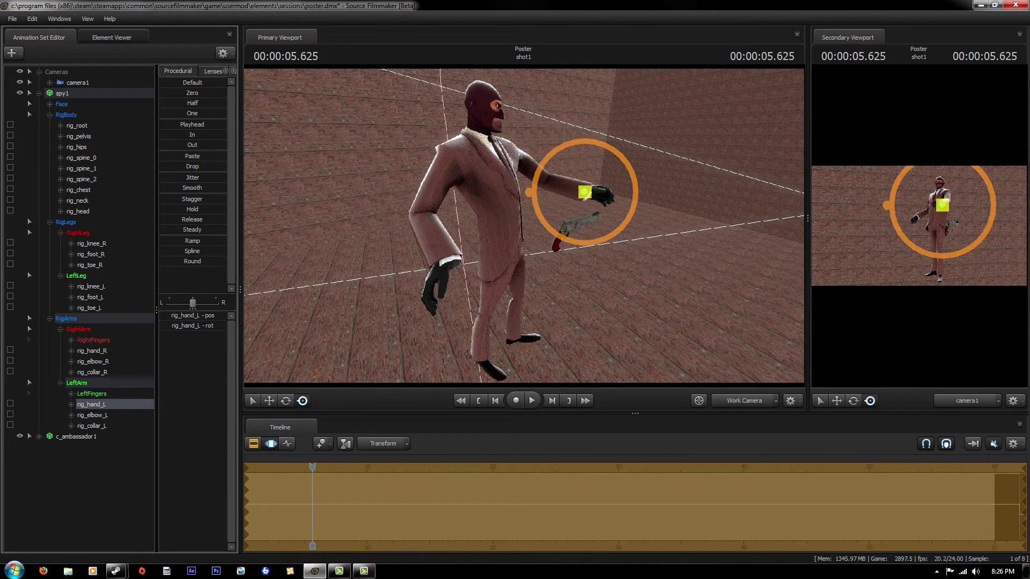
Step: Move and rotate the c_ambassador1 rootTransform so the revolver sits in the left hand
{"action": "left_click", "coordinate": [84, 458]}
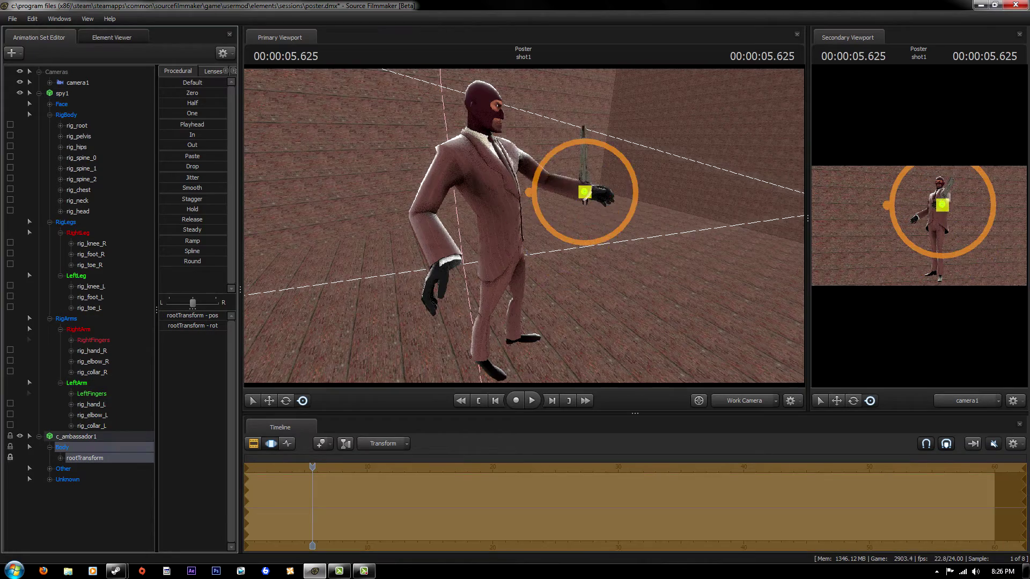
{"action": "left_click_drag", "start_coordinate": [523, 225], "coordinate": [439, 230]}
{"action": "mouse_move", "coordinate": [524, 225]}
{"action": "left_mouse_down"}
{"action": "mouse_move", "coordinate": [483, 209]}
{"action": "mouse_move", "coordinate": [461, 231]}
{"action": "mouse_move", "coordinate": [485, 228]}
{"action": "left_mouse_up"}
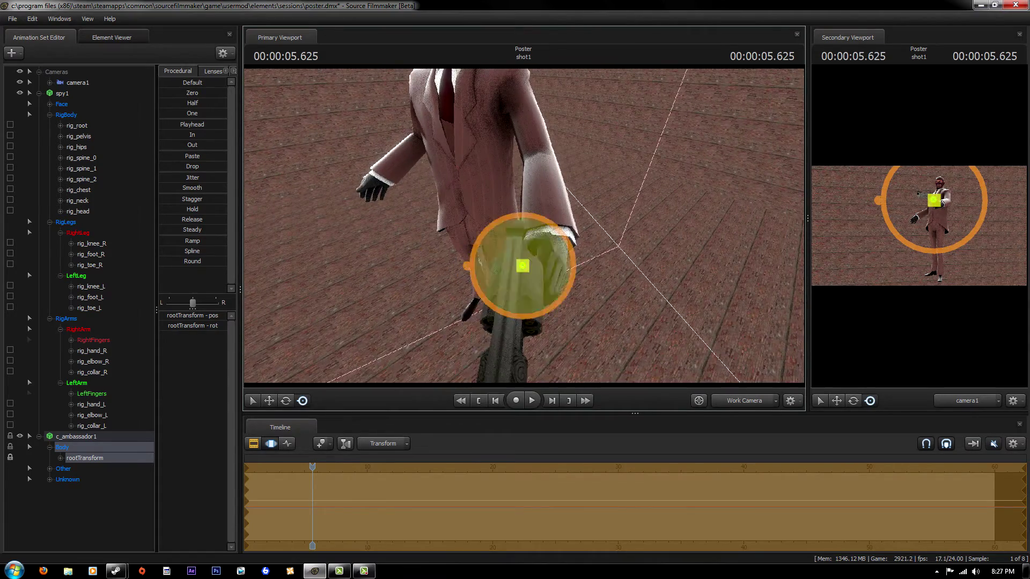
{"action": "mouse_move", "coordinate": [522, 266]}
{"action": "left_mouse_down"}
{"action": "mouse_move", "coordinate": [477, 231]}
{"action": "mouse_move", "coordinate": [515, 222]}
{"action": "mouse_move", "coordinate": [466, 209]}
{"action": "mouse_move", "coordinate": [450, 236]}
{"action": "mouse_move", "coordinate": [432, 231]}
{"action": "mouse_move", "coordinate": [445, 217]}
{"action": "mouse_move", "coordinate": [457, 224]}
{"action": "left_mouse_up"}
Step: Focus on the Spy's left hand and rotate it, checking the result through camera1
{"action": "left_click", "coordinate": [463, 285]}
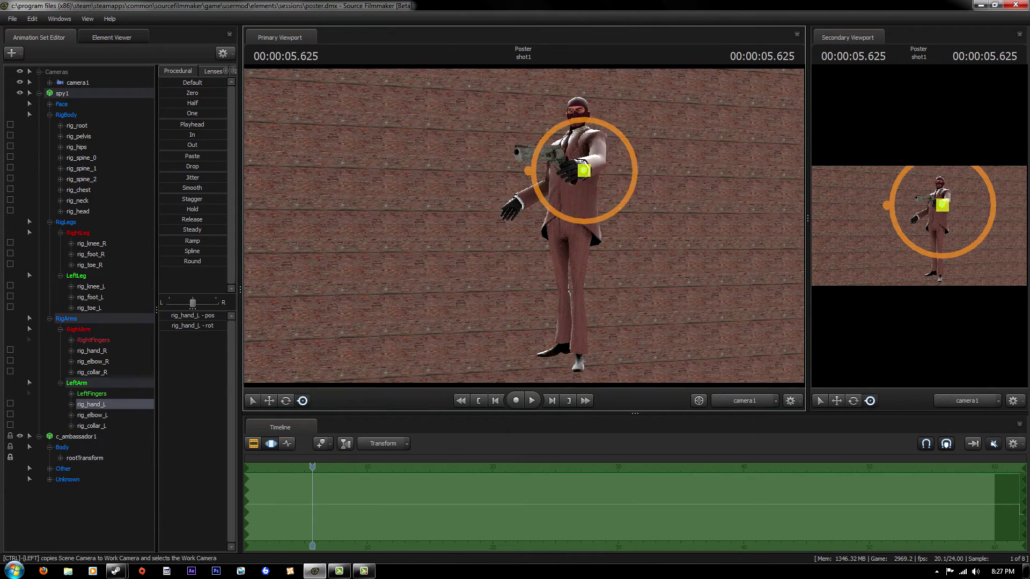
{"action": "key", "text": "f"}
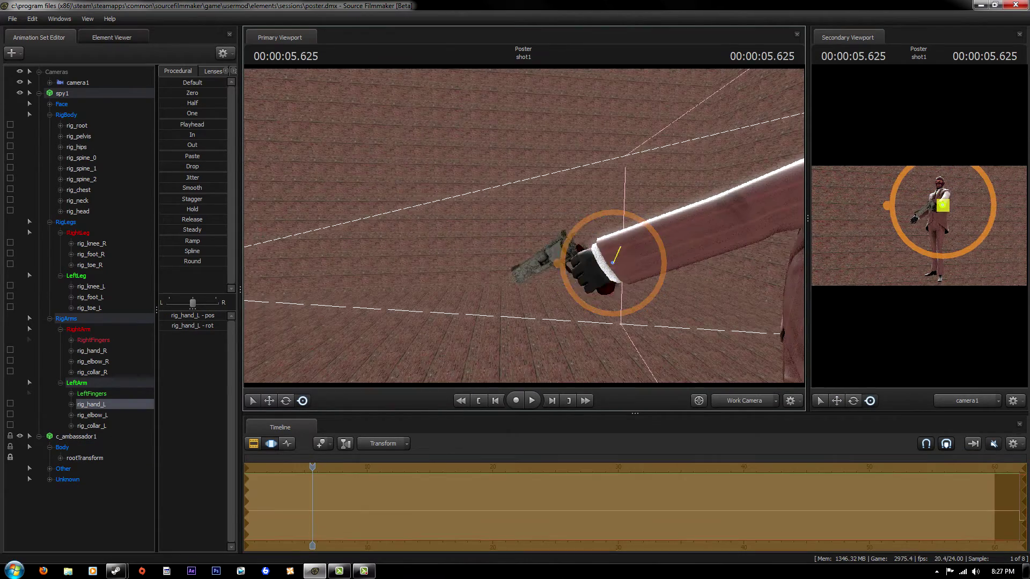
{"action": "left_click_drag", "start_coordinate": [524, 225], "coordinate": [558, 230]}
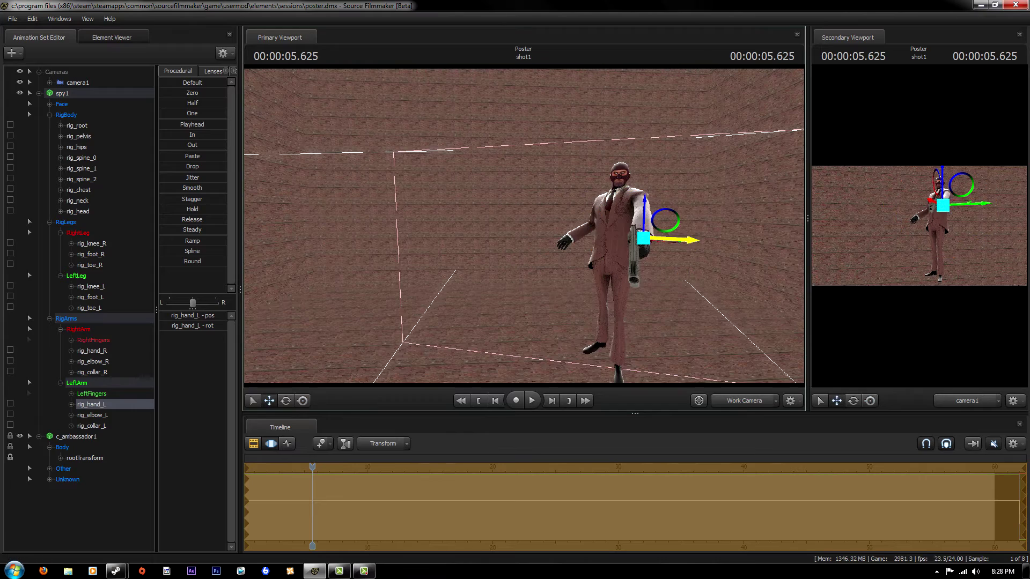
{"action": "key", "text": "e"}
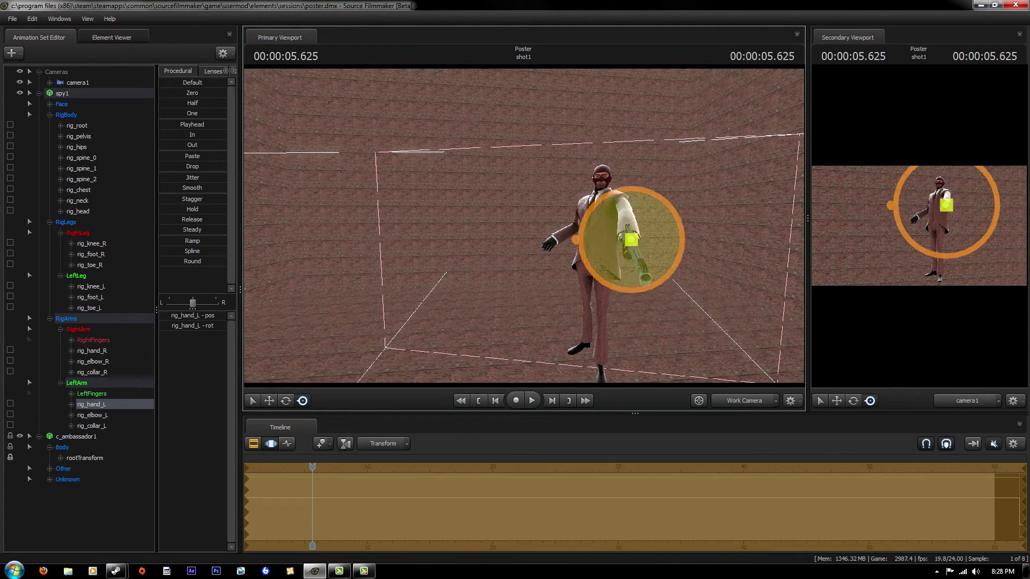
{"action": "left_click_drag", "start_coordinate": [524, 226], "coordinate": [558, 231]}
{"action": "left_click", "coordinate": [744, 400]}
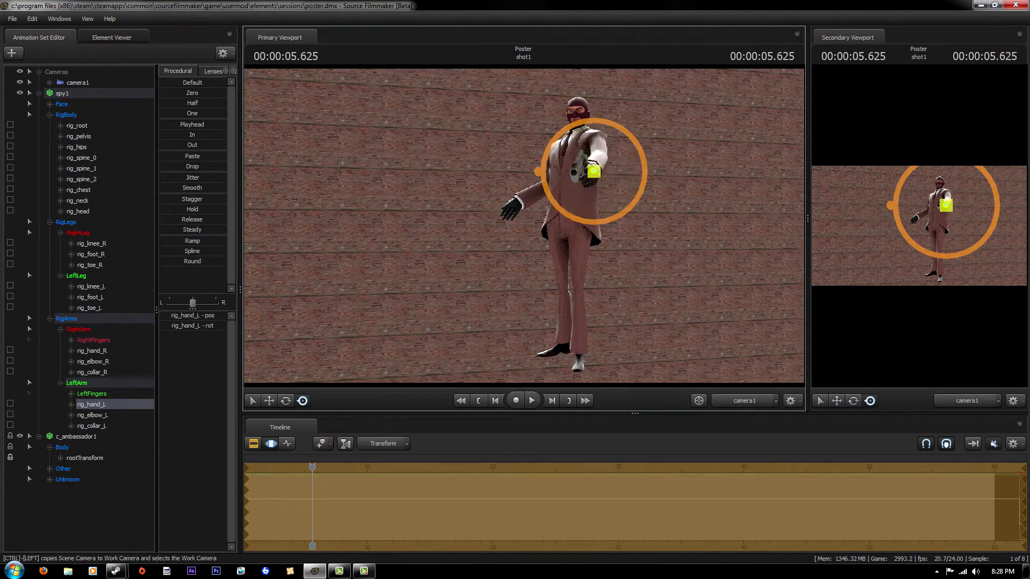
{"action": "key", "text": "w"}
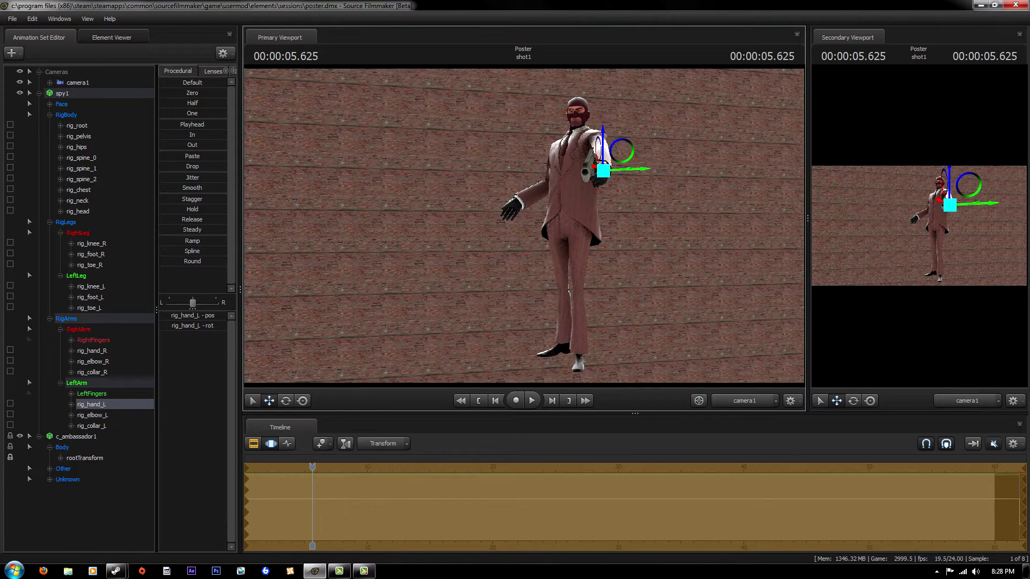
{"action": "key", "text": "e"}
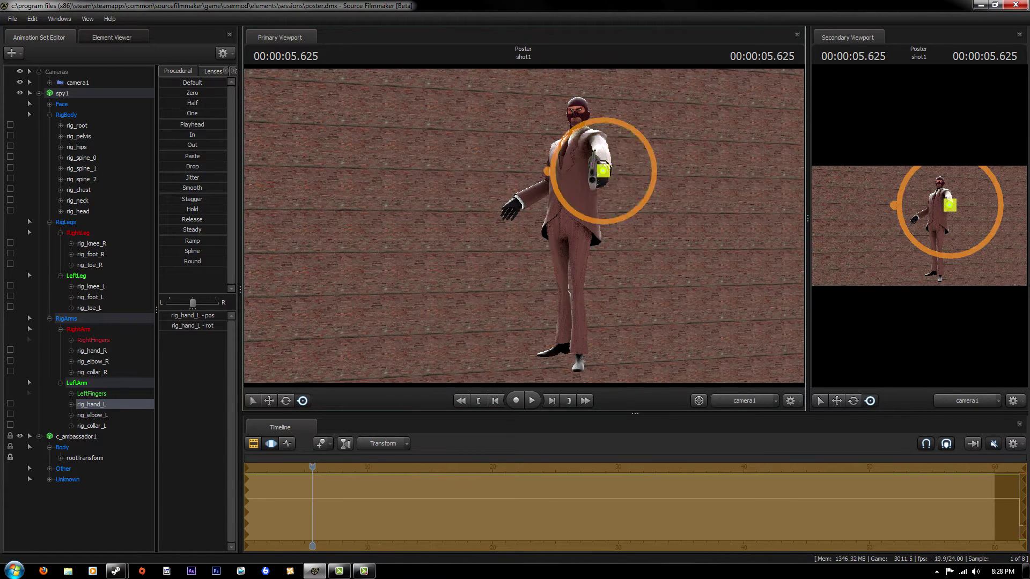
Step: Rotate rig_hand_L from the Work Camera so the revolver points forward
{"action": "left_click", "coordinate": [578, 120]}
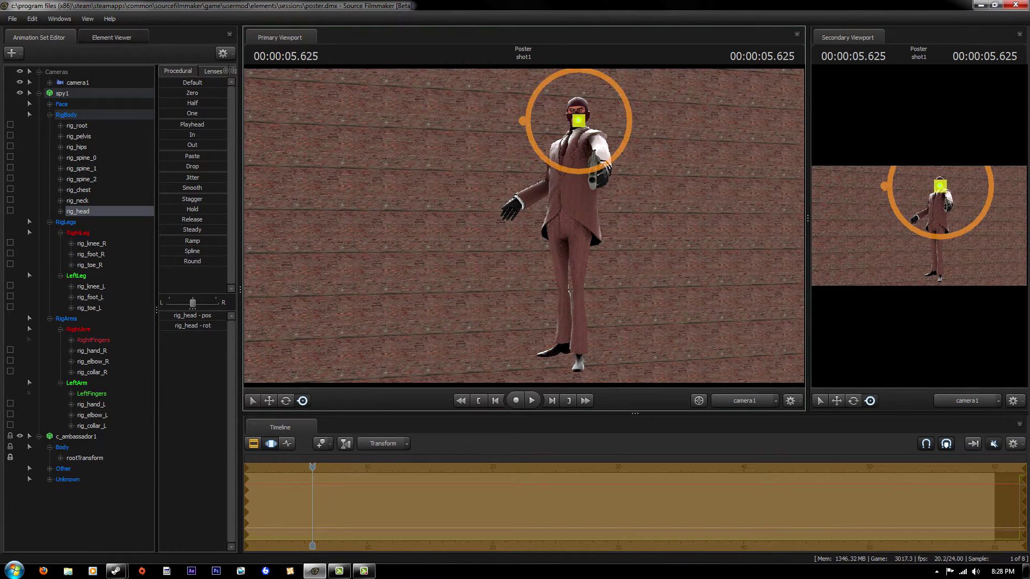
{"action": "key", "text": "F4"}
{"action": "left_click", "coordinate": [585, 231]}
{"action": "left_click_drag", "start_coordinate": [601, 225], "coordinate": [639, 246]}
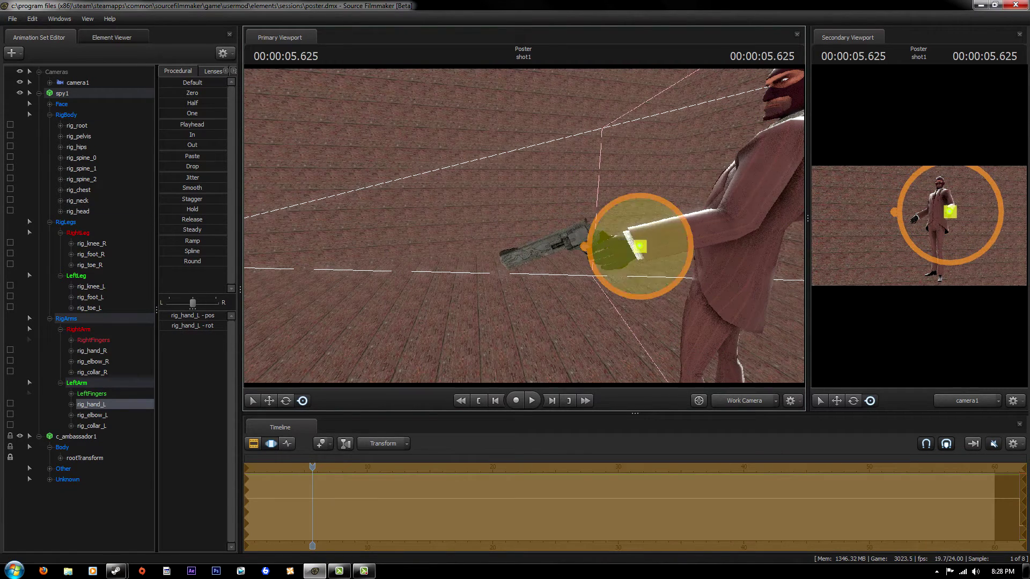
{"action": "key", "text": "F4"}
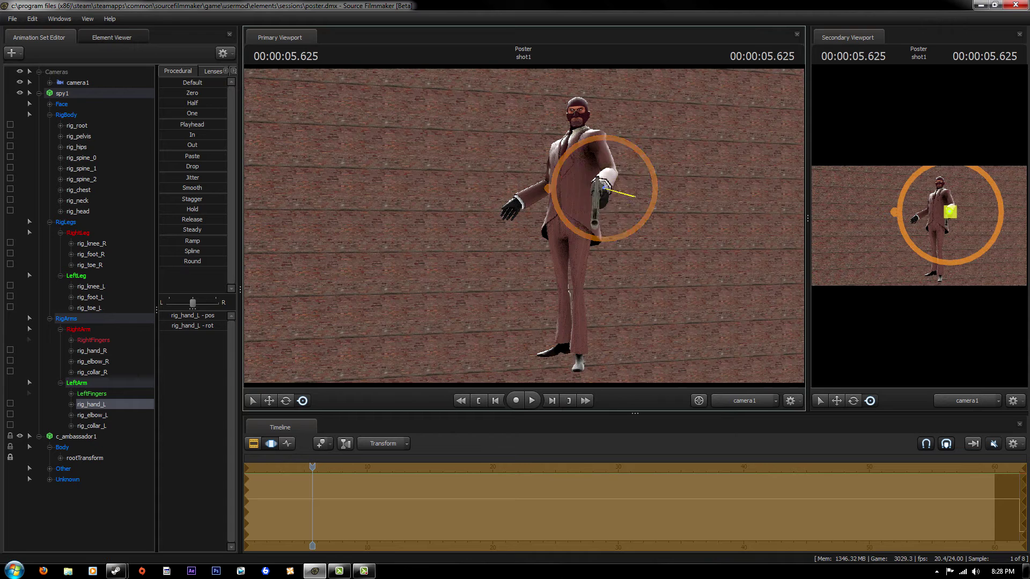
{"action": "left_click_drag", "start_coordinate": [612, 216], "coordinate": [643, 171]}
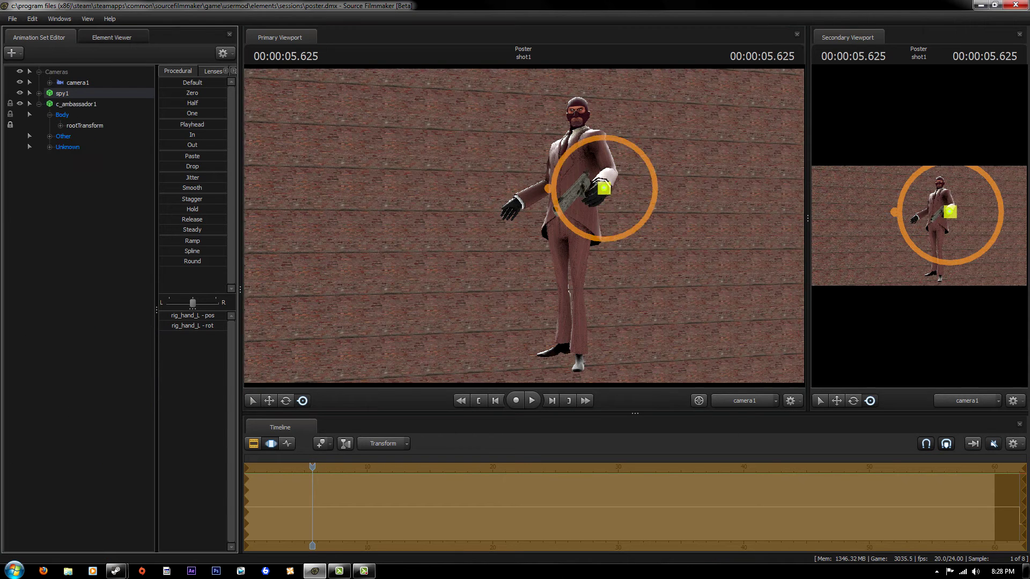
Step: Move the duplicated revolver's rootTransform into the Spy's right hand
{"action": "left_click", "coordinate": [595, 194]}
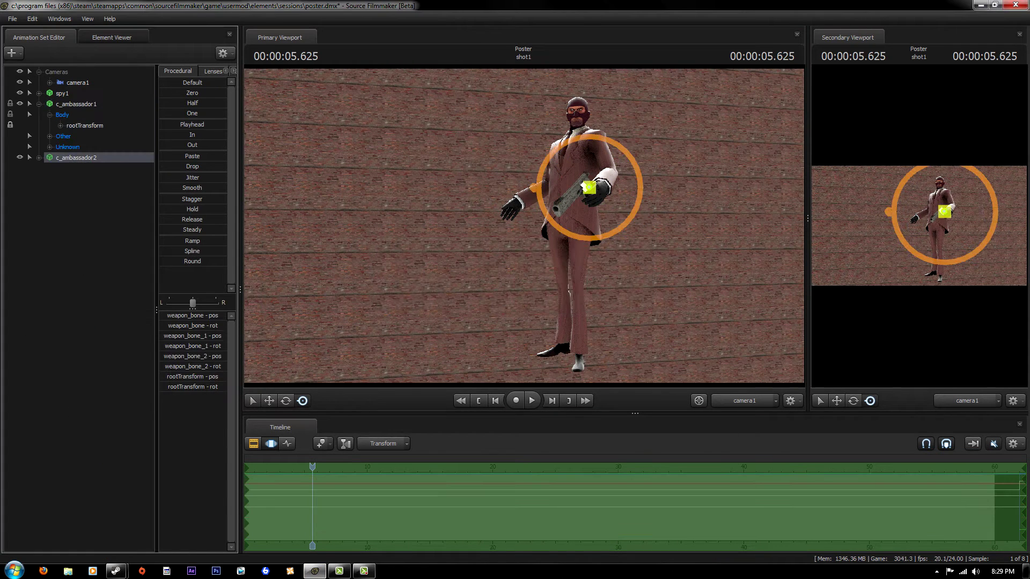
{"action": "left_click", "coordinate": [514, 206]}
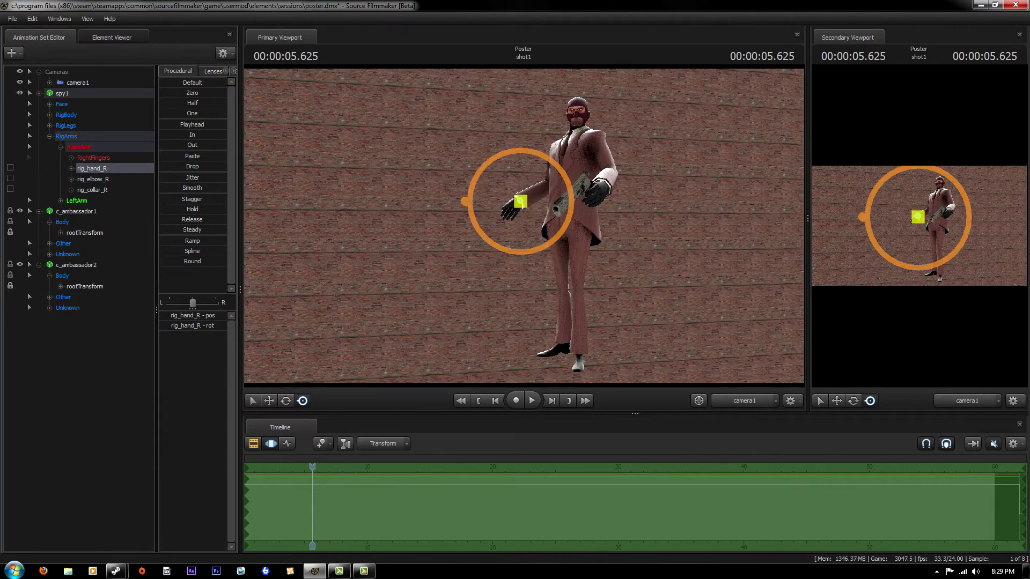
{"action": "left_click", "coordinate": [571, 190]}
{"action": "mouse_move", "coordinate": [523, 226]}
{"action": "left_mouse_down"}
{"action": "mouse_move", "coordinate": [542, 204]}
{"action": "mouse_move", "coordinate": [548, 252]}
{"action": "mouse_move", "coordinate": [536, 242]}
{"action": "mouse_move", "coordinate": [547, 258]}
{"action": "left_mouse_up"}
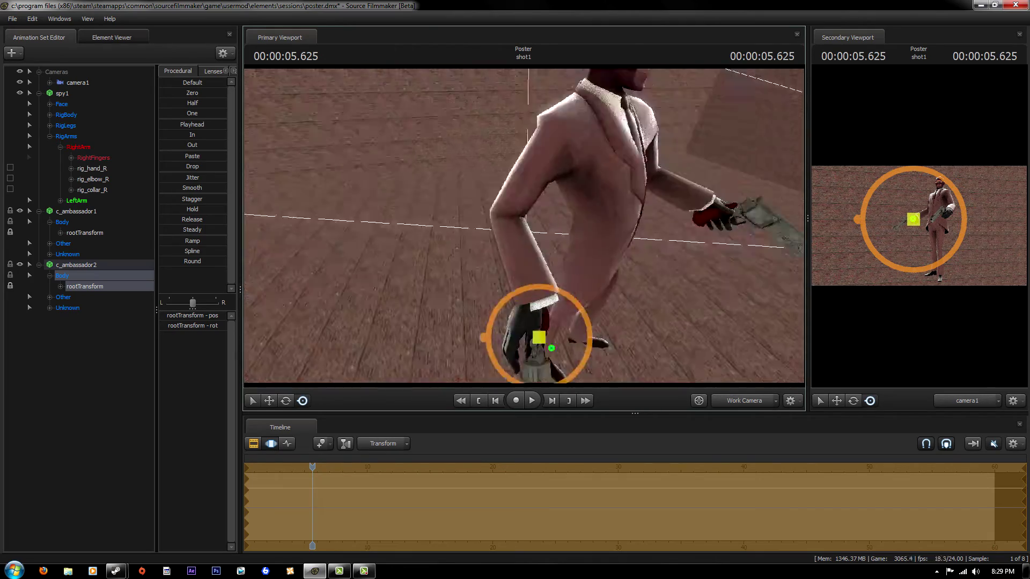
{"action": "mouse_move", "coordinate": [523, 225]}
{"action": "left_mouse_down"}
{"action": "mouse_move", "coordinate": [552, 247]}
{"action": "mouse_move", "coordinate": [537, 247]}
{"action": "mouse_move", "coordinate": [545, 252]}
{"action": "left_mouse_up"}
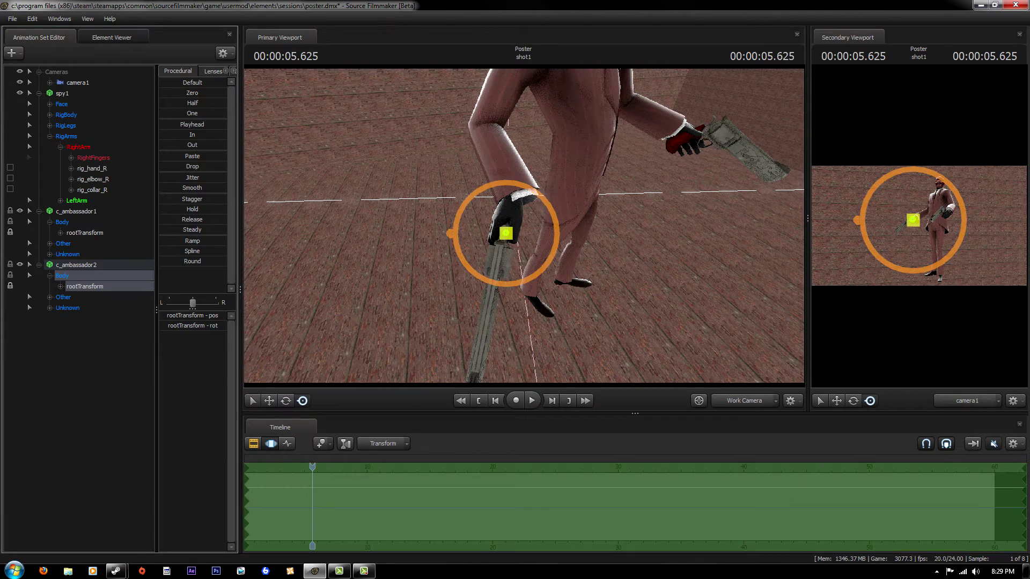
Step: Adjust the Spy's right hand and check the two-gun pose through camera1
{"action": "left_click", "coordinate": [515, 203]}
{"action": "left_click", "coordinate": [499, 225]}
{"action": "left_click", "coordinate": [745, 401]}
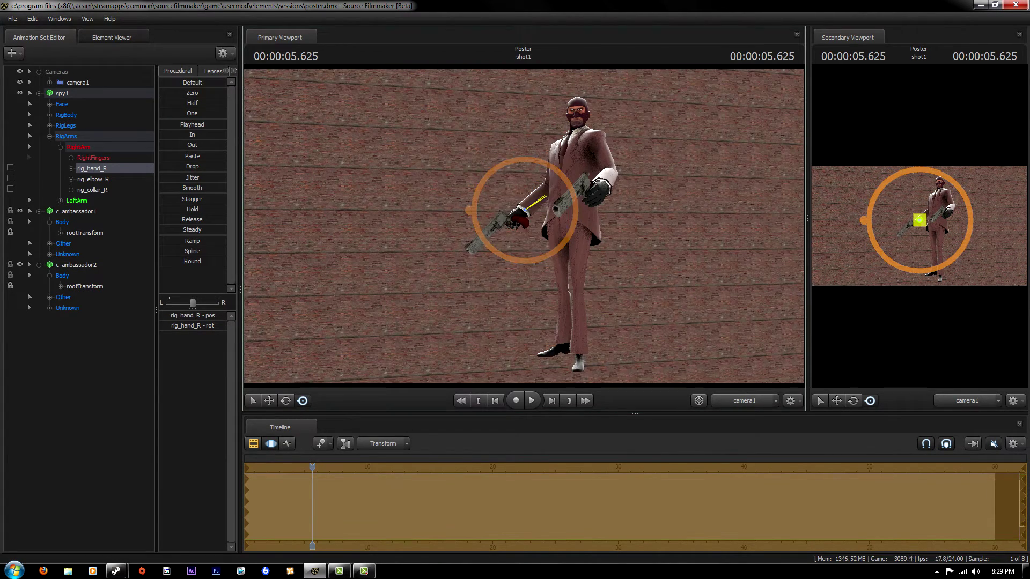
{"action": "right_click", "coordinate": [76, 265]}
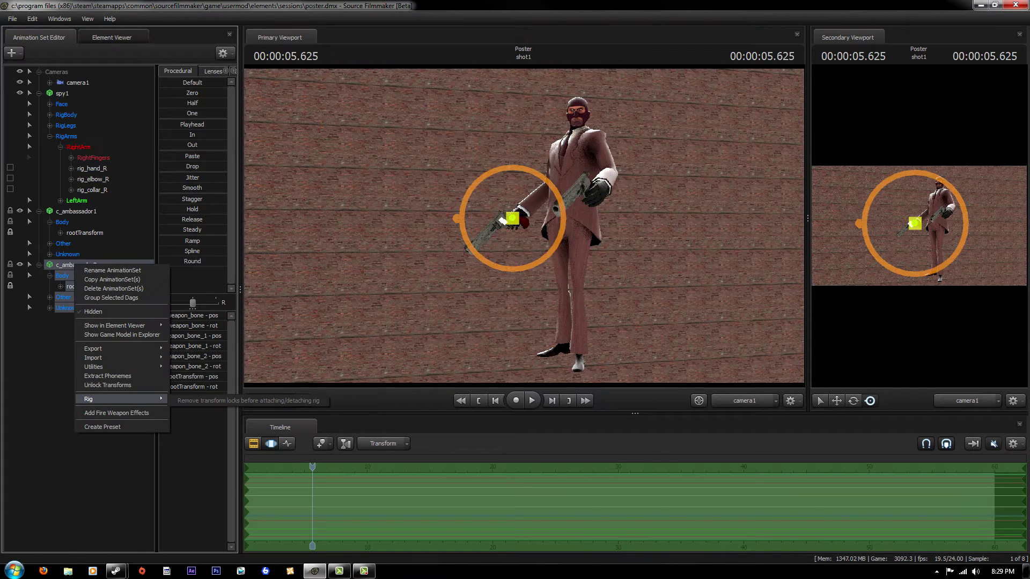
{"action": "key", "text": "Escape"}
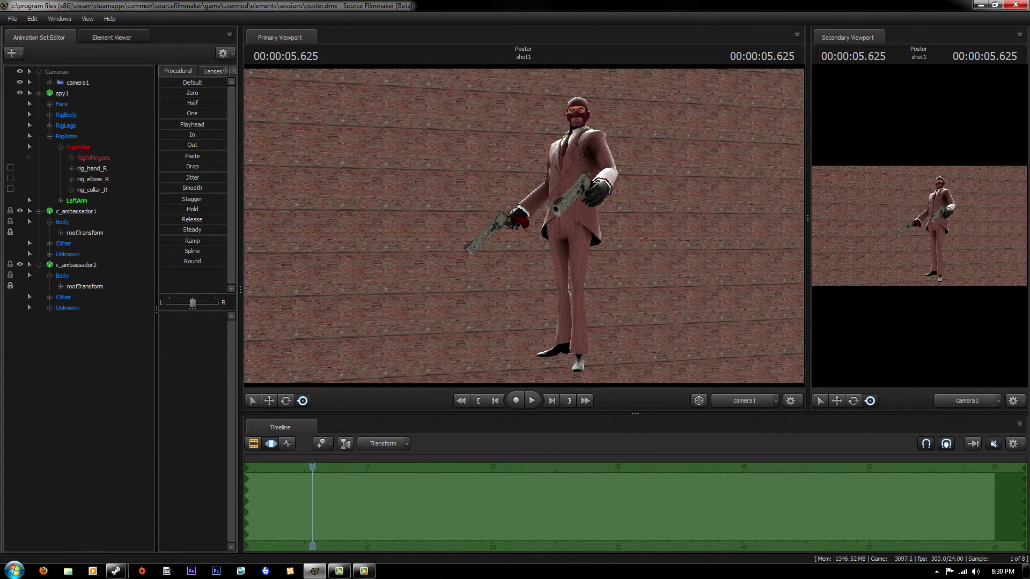
{"action": "left_click", "coordinate": [577, 122]}
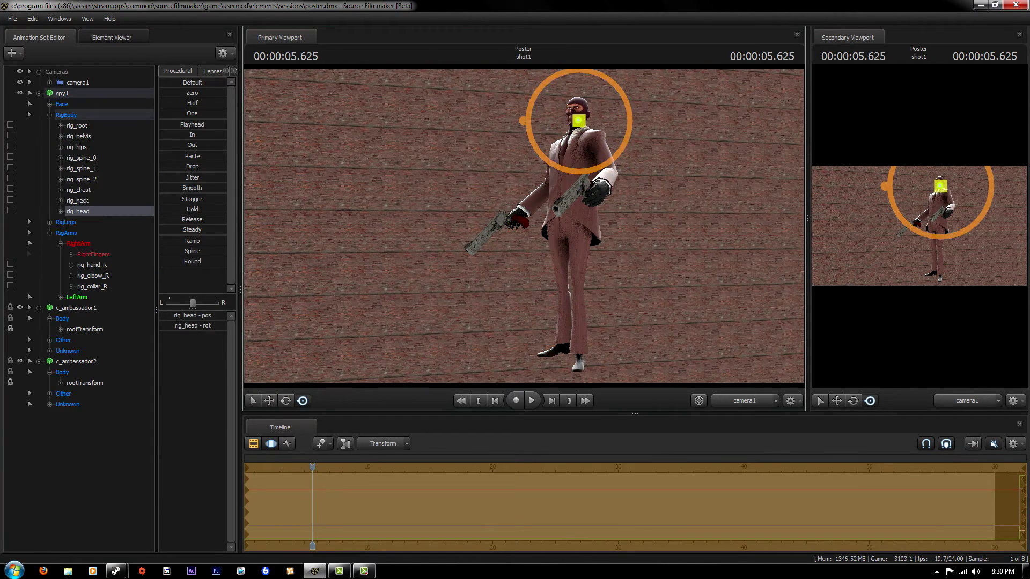
Step: Rotate the Spy's left and right collar bones, then view him from a low angle
{"action": "left_click_drag", "start_coordinate": [577, 122], "coordinate": [429, 215]}
{"action": "left_click", "coordinate": [462, 276]}
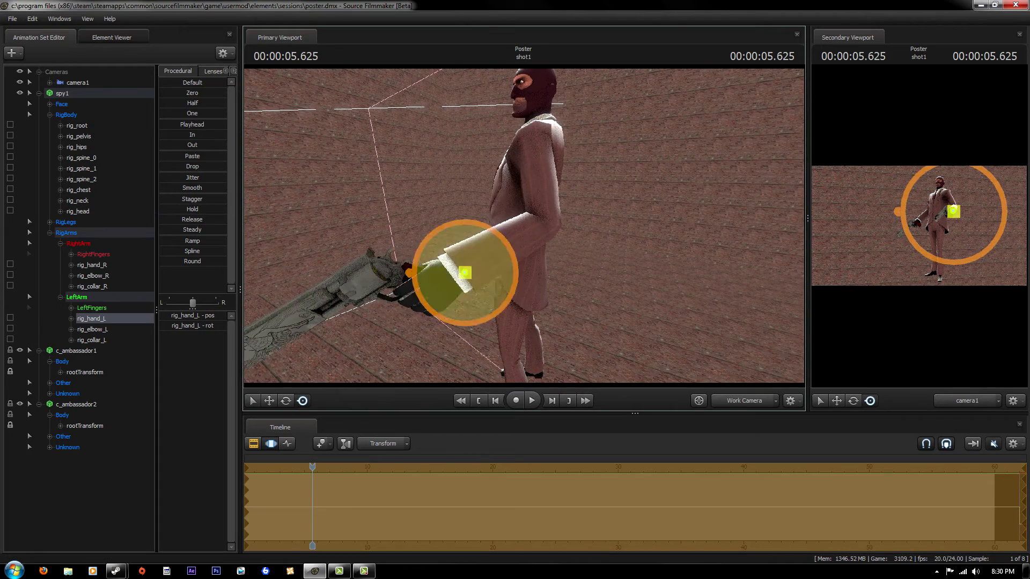
{"action": "left_click", "coordinate": [744, 401]}
{"action": "left_click", "coordinate": [575, 139]}
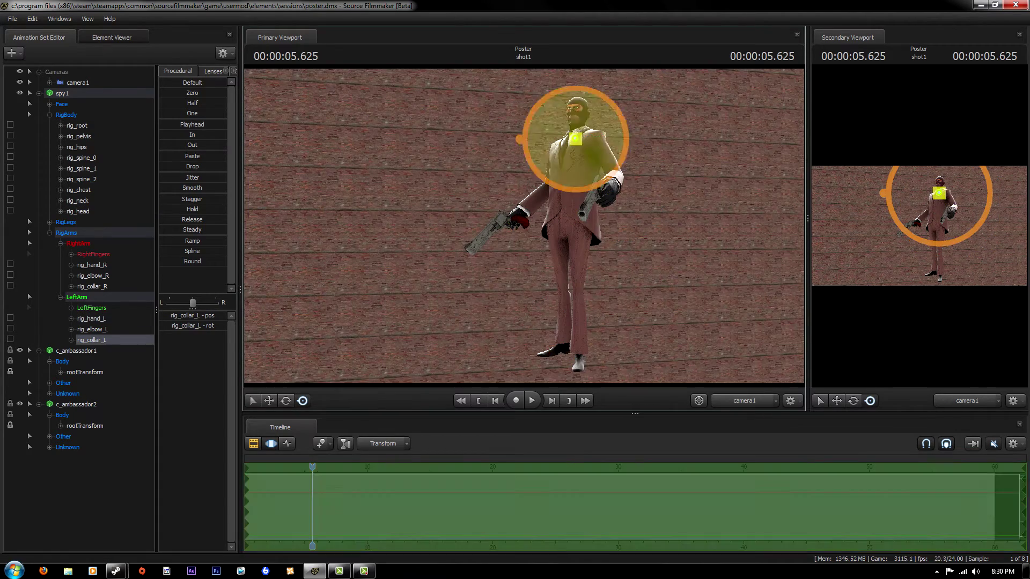
{"action": "left_click", "coordinate": [572, 140]}
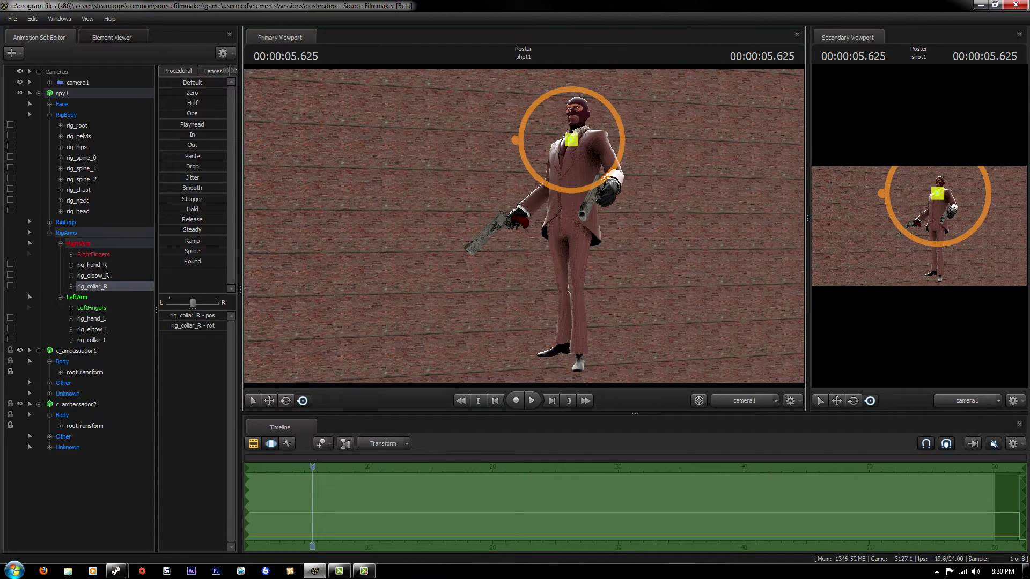
{"action": "left_click_drag", "start_coordinate": [524, 225], "coordinate": [524, 204], "text": "ctrl"}
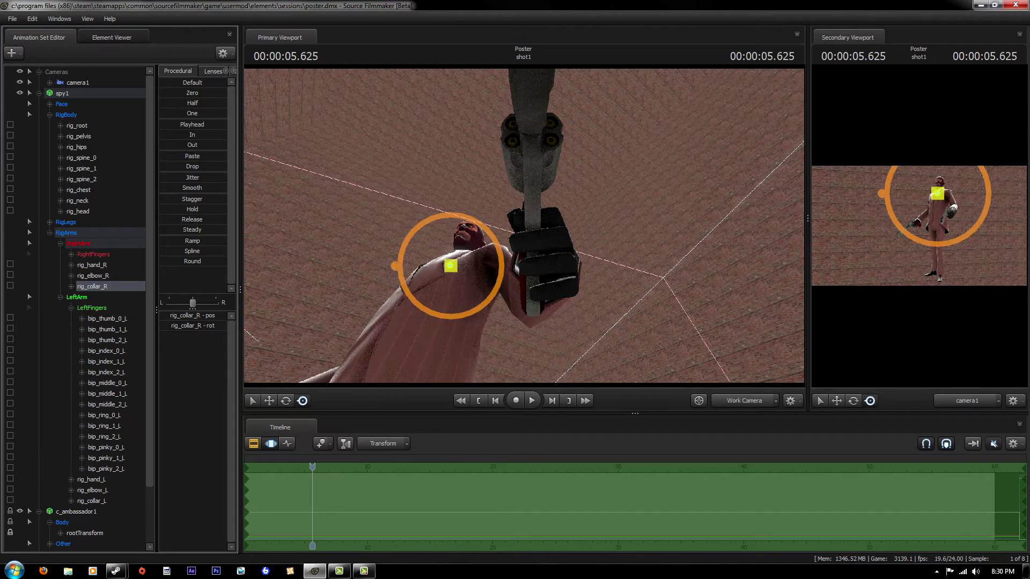
Step: Curl the Spy's left middle, ring and pinky finger joints around the revolver grip
{"action": "left_click", "coordinate": [551, 226]}
{"action": "left_click", "coordinate": [558, 239]}
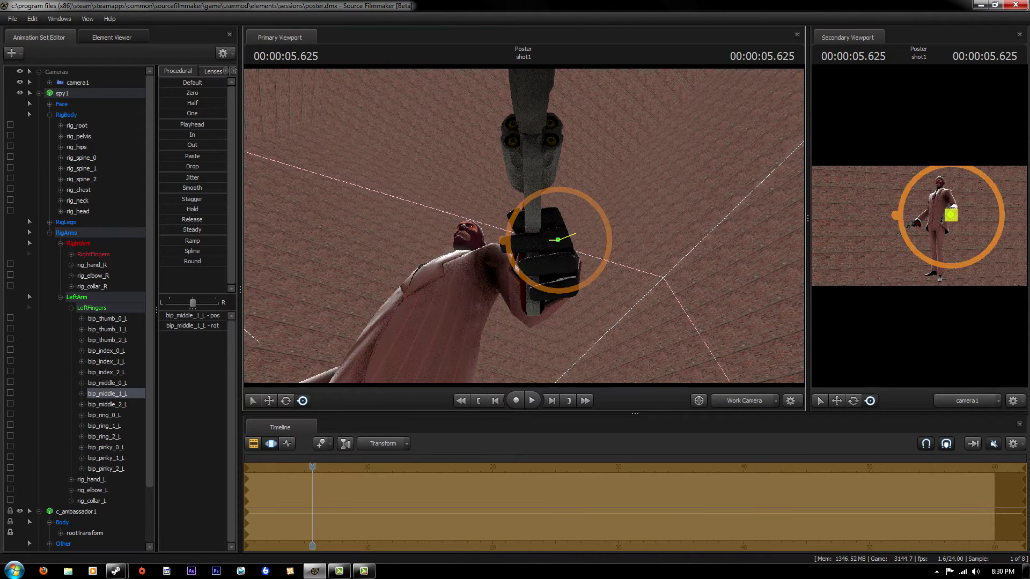
{"action": "left_click", "coordinate": [530, 242]}
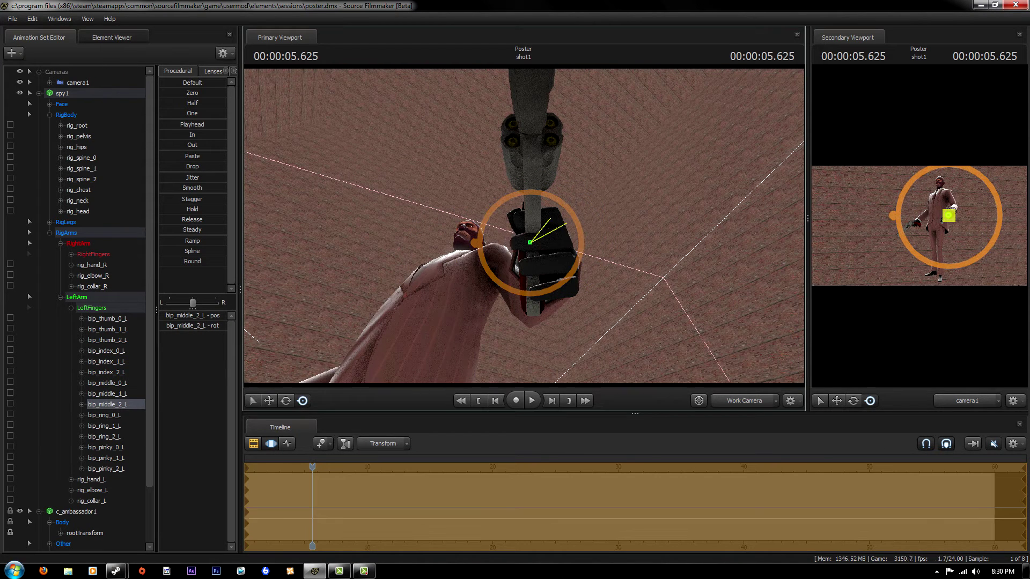
{"action": "left_click", "coordinate": [564, 266]}
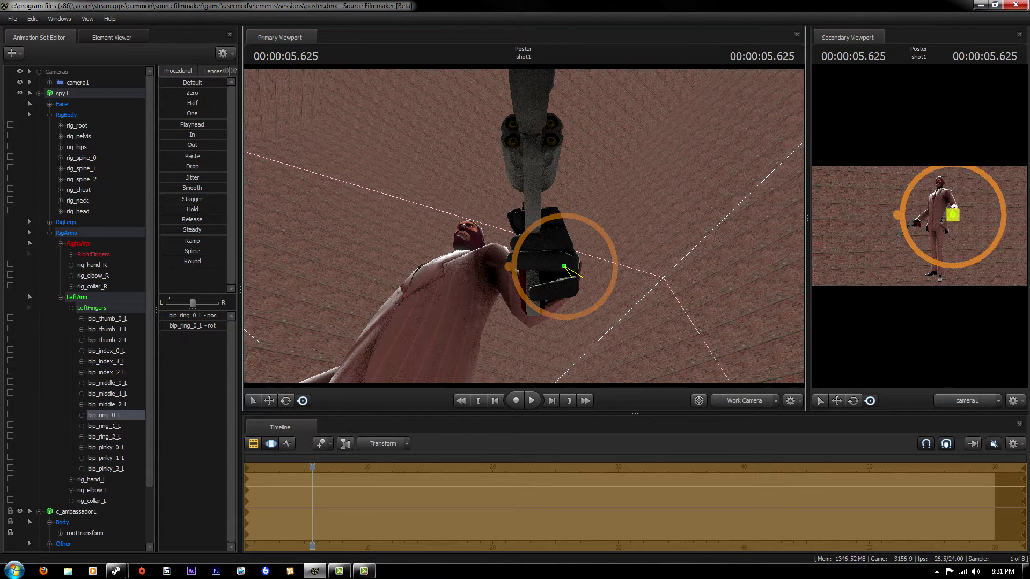
{"action": "left_click", "coordinate": [558, 266]}
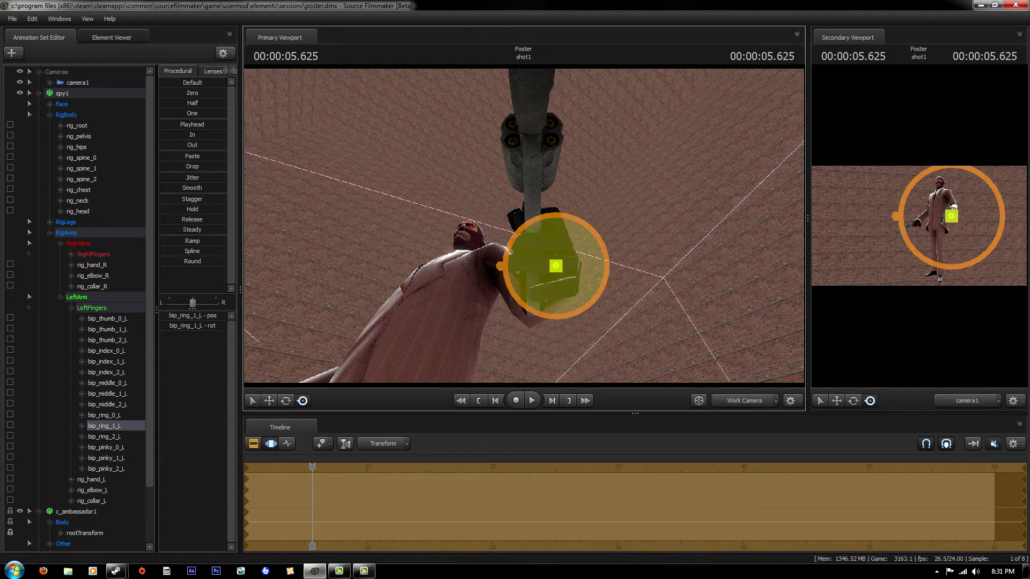
{"action": "left_click", "coordinate": [531, 263]}
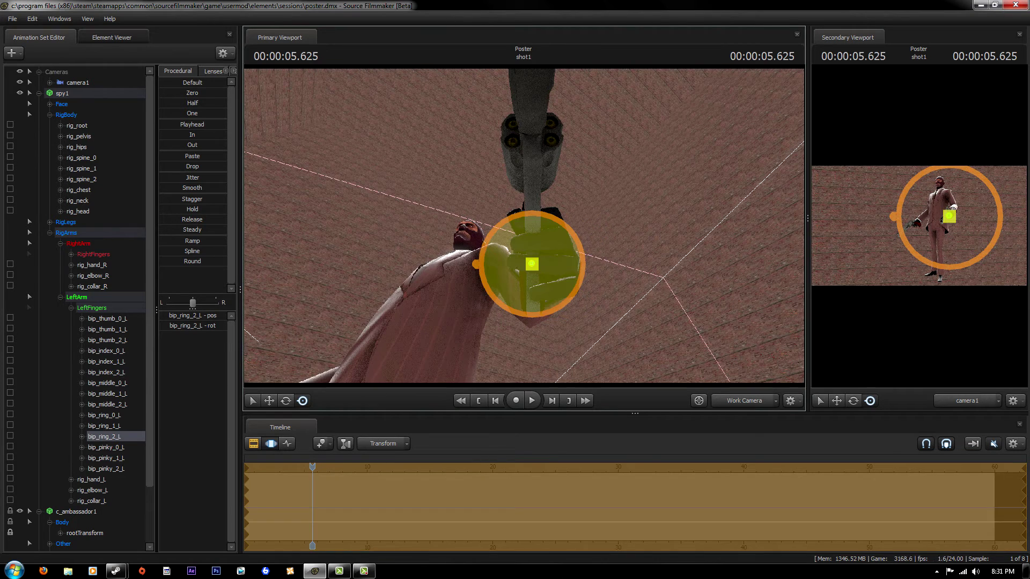
{"action": "left_click", "coordinate": [565, 284]}
{"action": "left_click", "coordinate": [547, 297]}
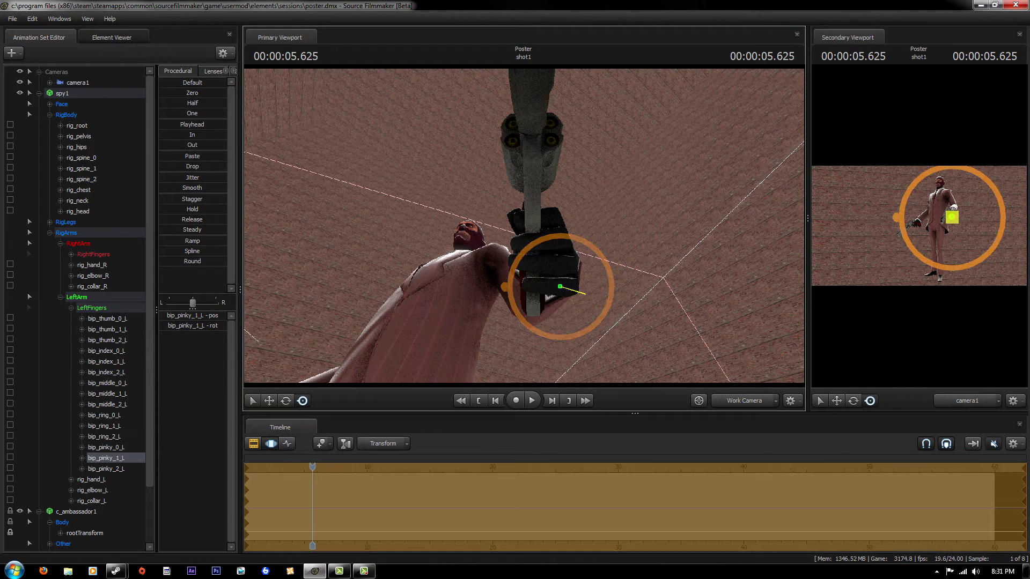
{"action": "left_click", "coordinate": [548, 296]}
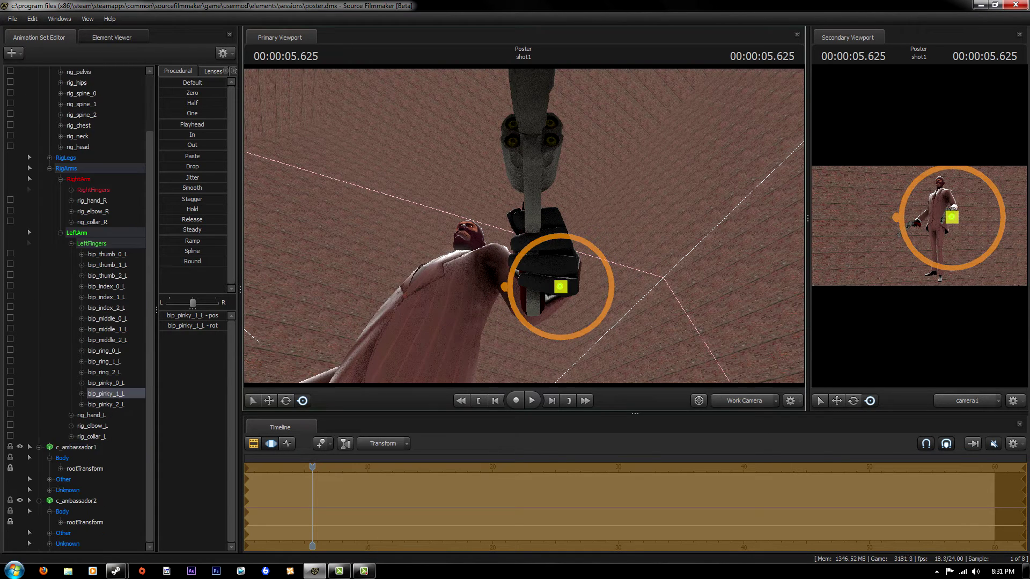
{"action": "left_click", "coordinate": [547, 297]}
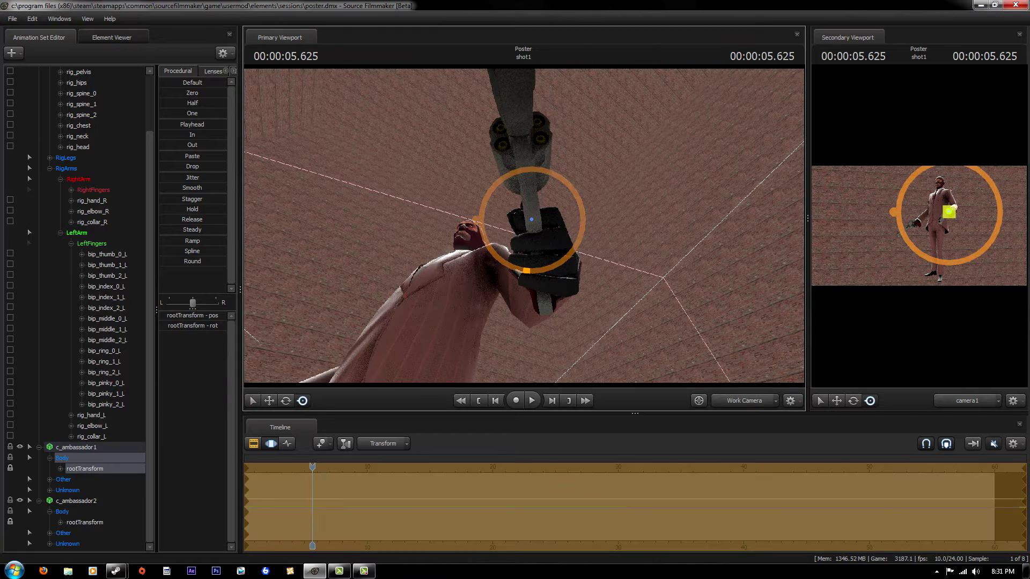
{"action": "left_click", "coordinate": [548, 296]}
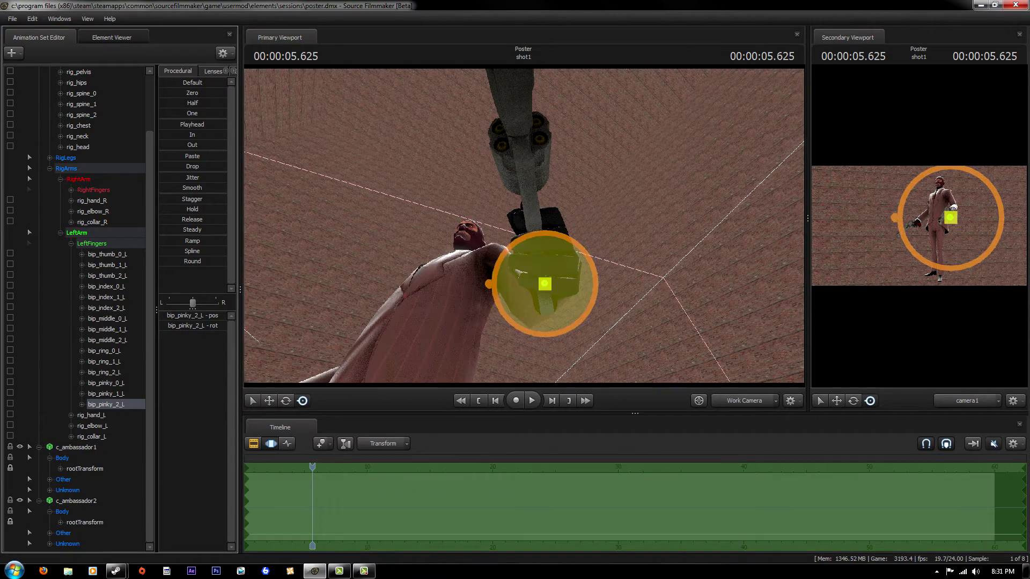
{"action": "mouse_move", "coordinate": [548, 296]}
{"action": "left_mouse_down"}
{"action": "mouse_move", "coordinate": [590, 300]}
{"action": "mouse_move", "coordinate": [532, 236]}
{"action": "left_mouse_up"}
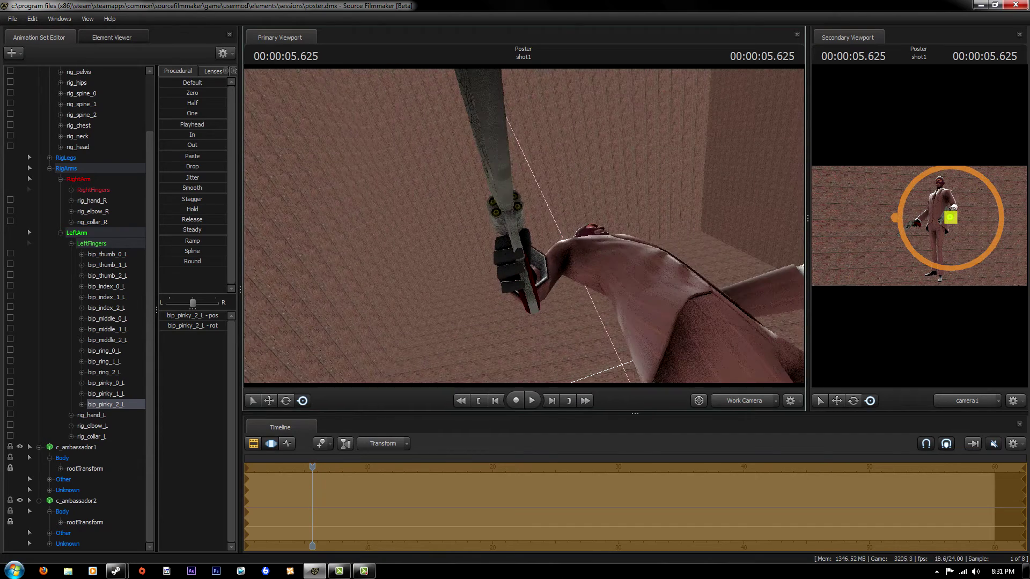
Step: Bend the Spy's right middle, ring and pinky finger joints around the second revolver's grip
{"action": "left_click", "coordinate": [62, 512]}
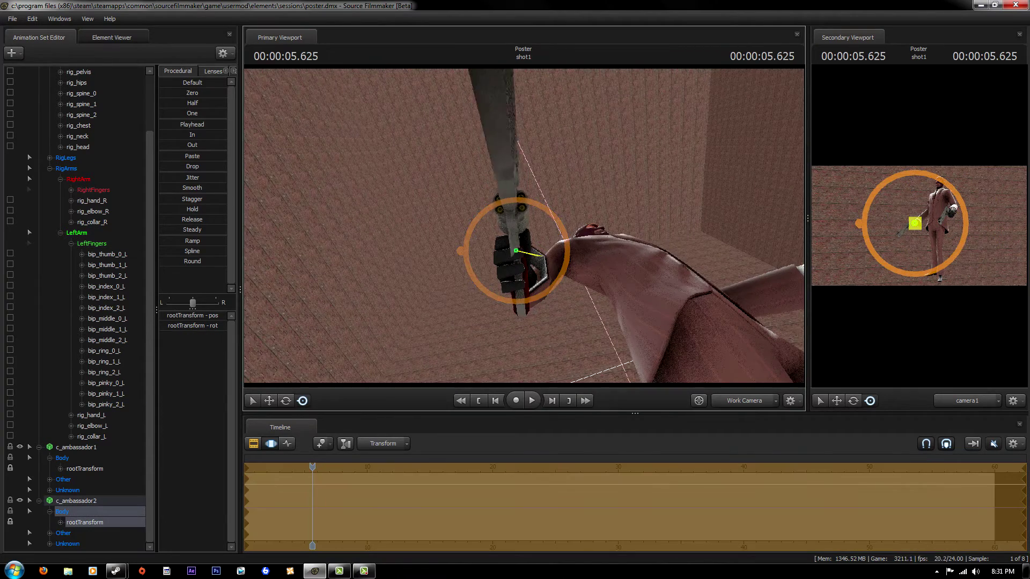
{"action": "left_click", "coordinate": [507, 268]}
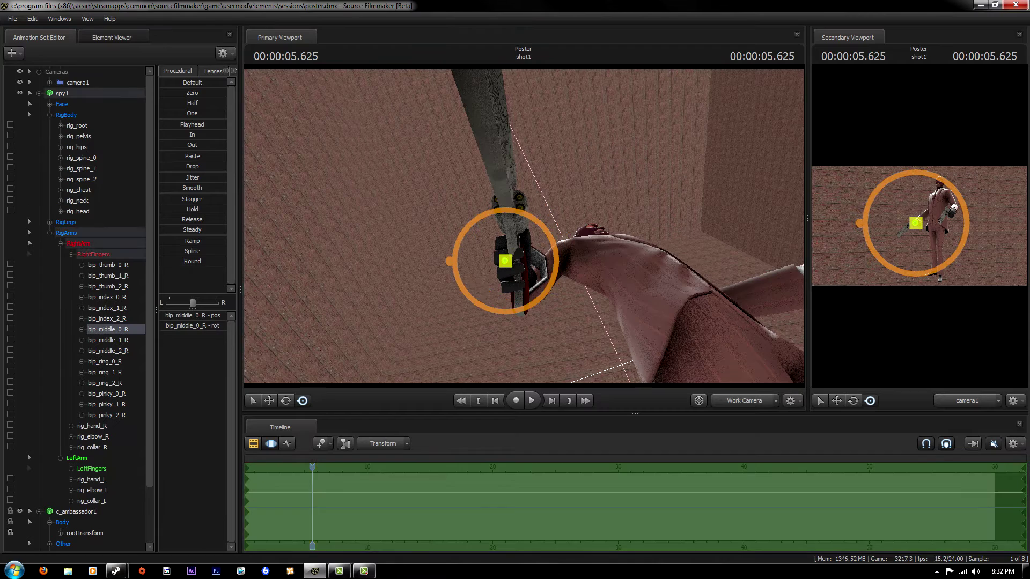
{"action": "right_click_drag", "start_coordinate": [524, 225], "coordinate": [521, 220]}
{"action": "left_click_drag", "start_coordinate": [499, 285], "coordinate": [486, 307]}
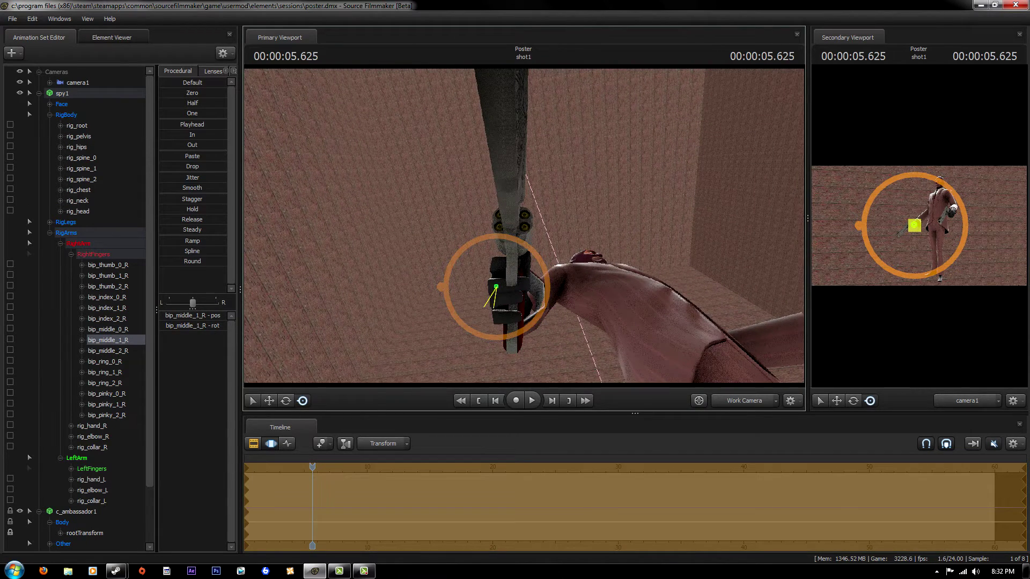
{"action": "left_click", "coordinate": [498, 299]}
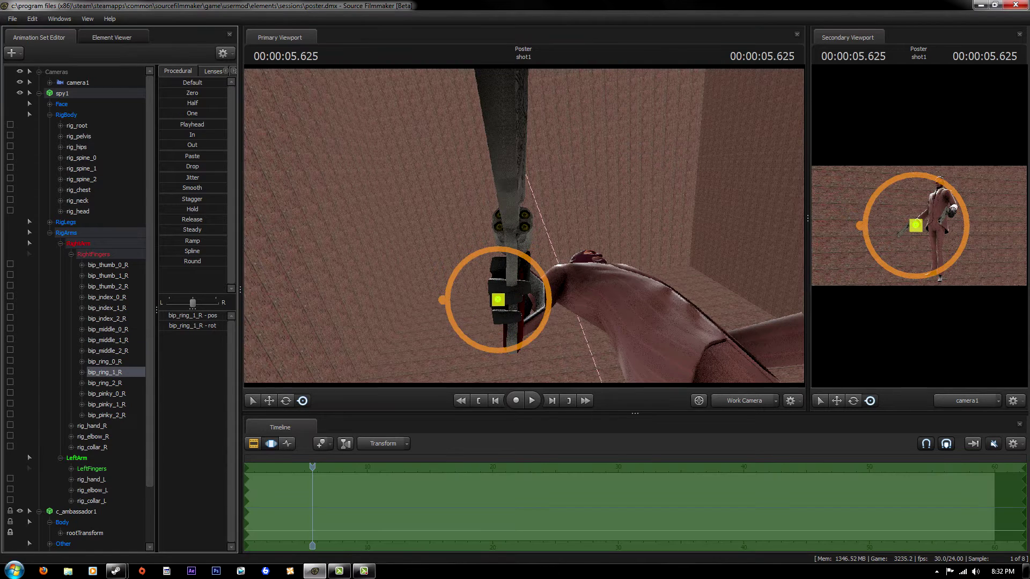
{"action": "left_click", "coordinate": [499, 299]}
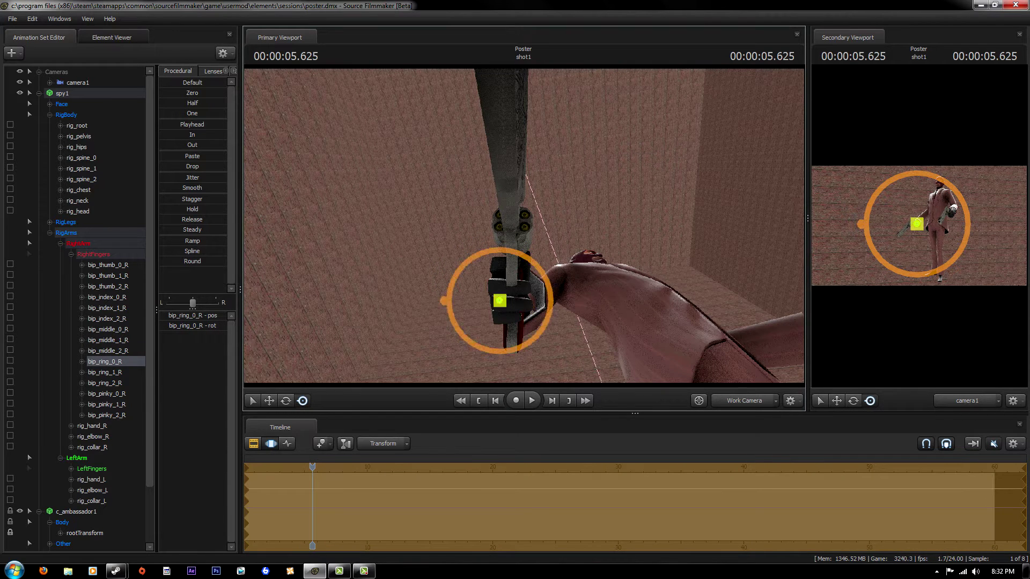
{"action": "left_click", "coordinate": [500, 315]}
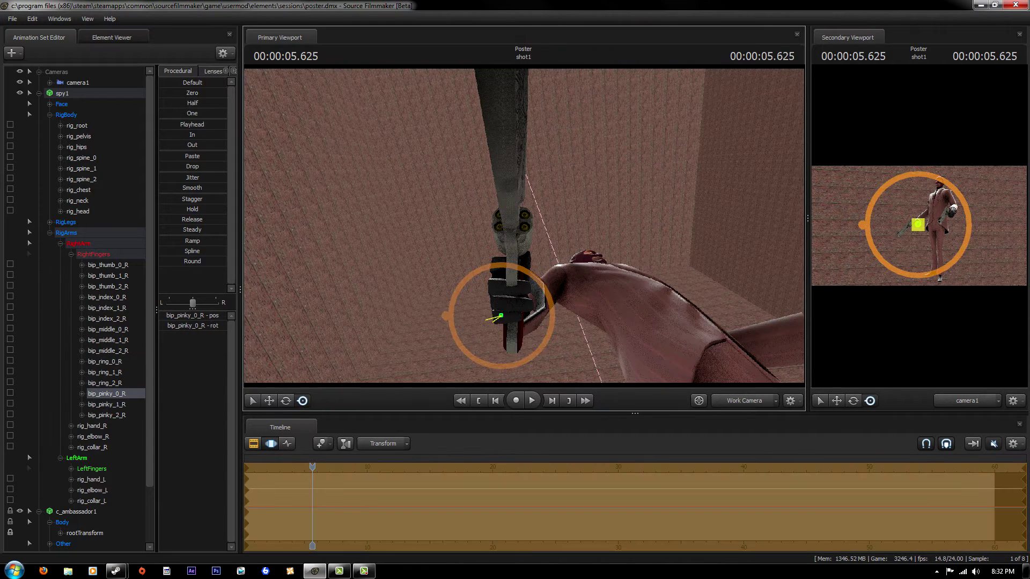
{"action": "left_click", "coordinate": [509, 318]}
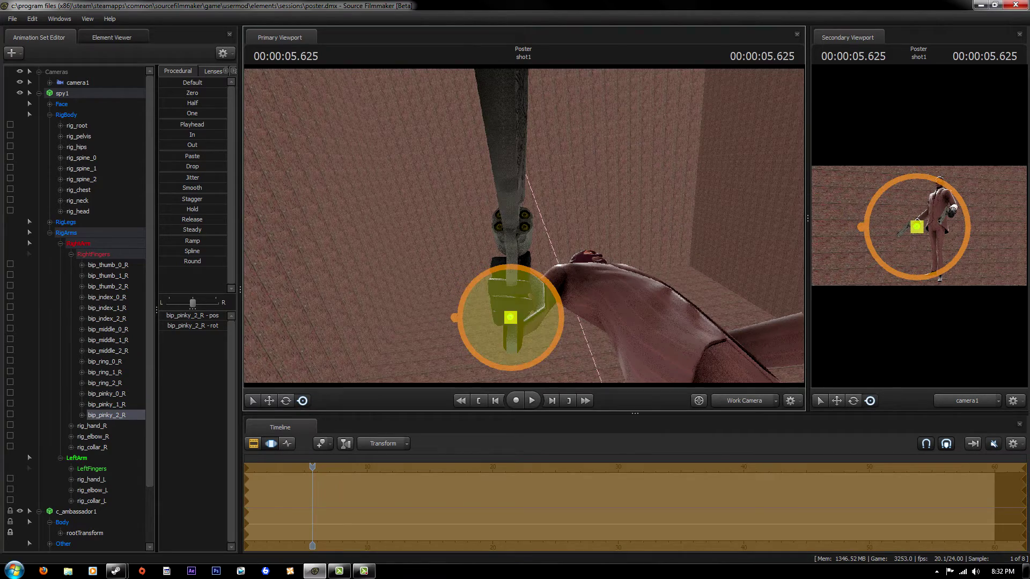
{"action": "left_click", "coordinate": [513, 304]}
{"action": "middle_click_drag", "start_coordinate": [514, 304], "coordinate": [541, 297]}
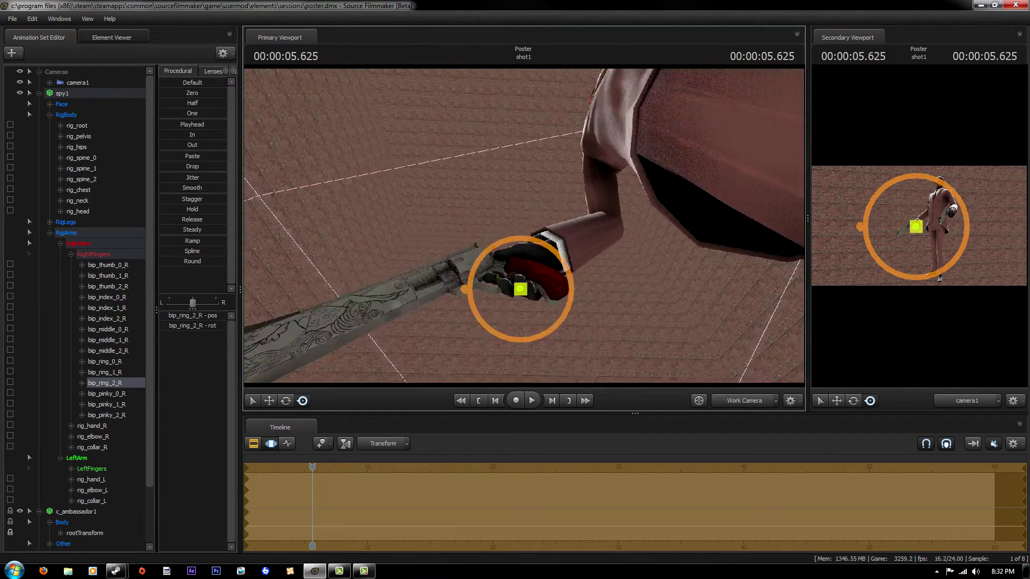
Step: Rotate the right-hand revolver slightly and refine the middle, ring and pinky finger curl
{"action": "left_click", "coordinate": [519, 243]}
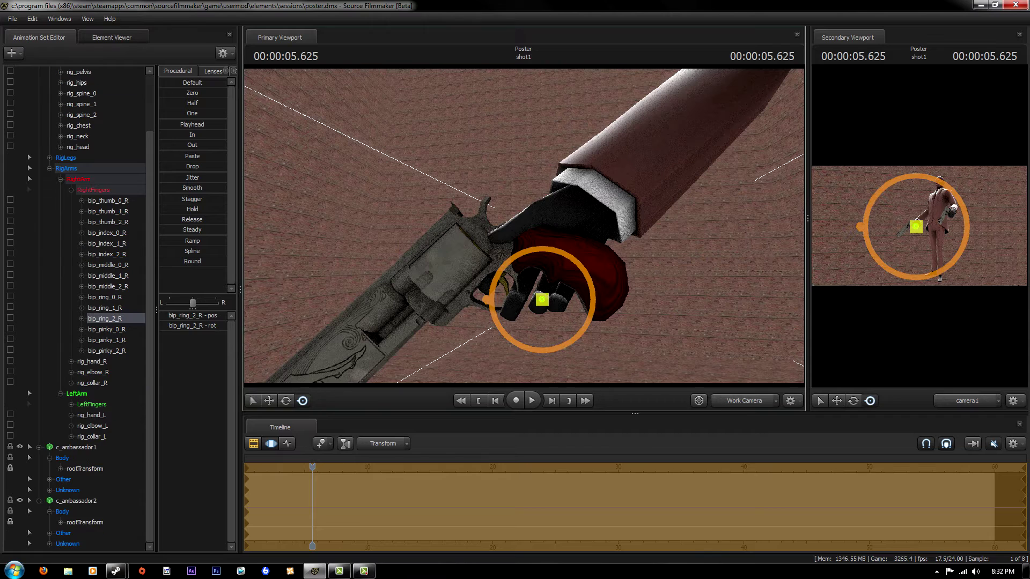
{"action": "left_click_drag", "start_coordinate": [519, 243], "coordinate": [514, 241]}
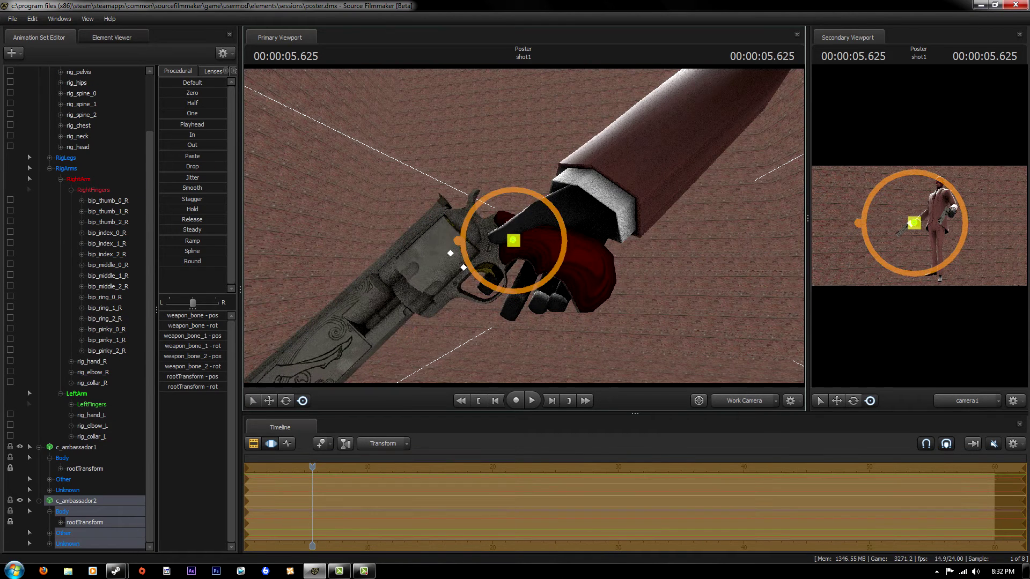
{"action": "left_click", "coordinate": [544, 244]}
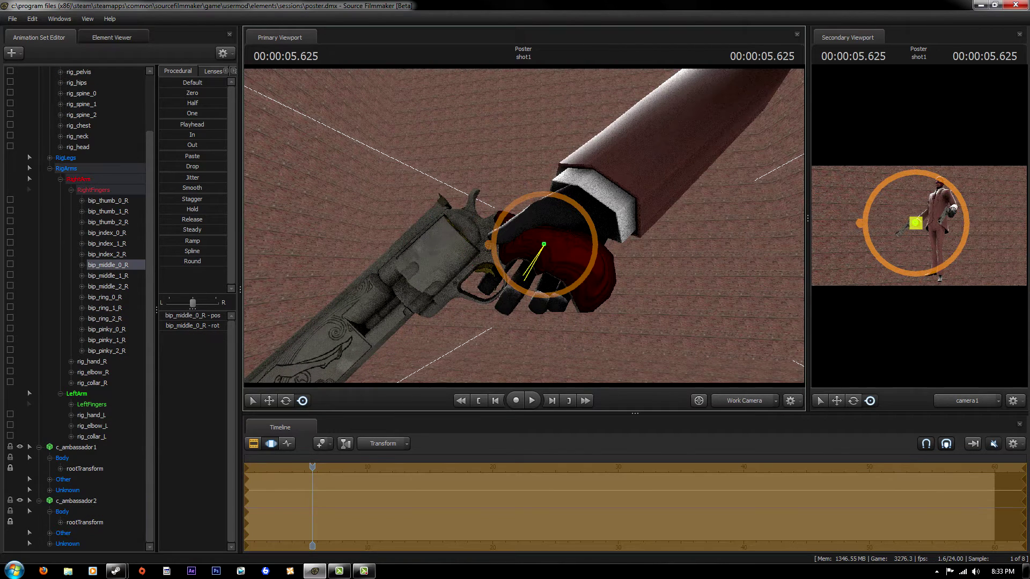
{"action": "left_click", "coordinate": [524, 276]}
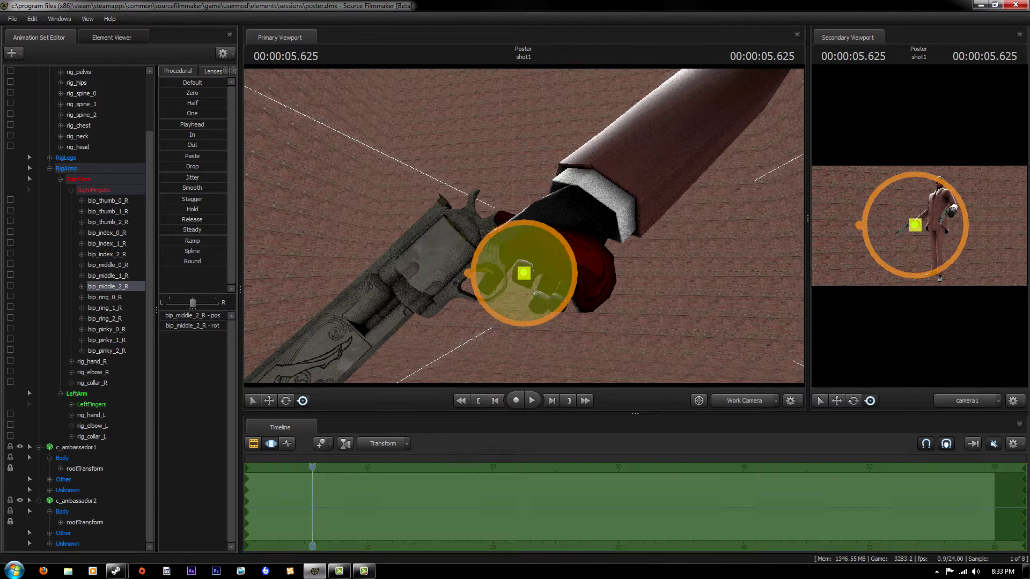
{"action": "left_click", "coordinate": [523, 272]}
{"action": "left_click", "coordinate": [547, 284]}
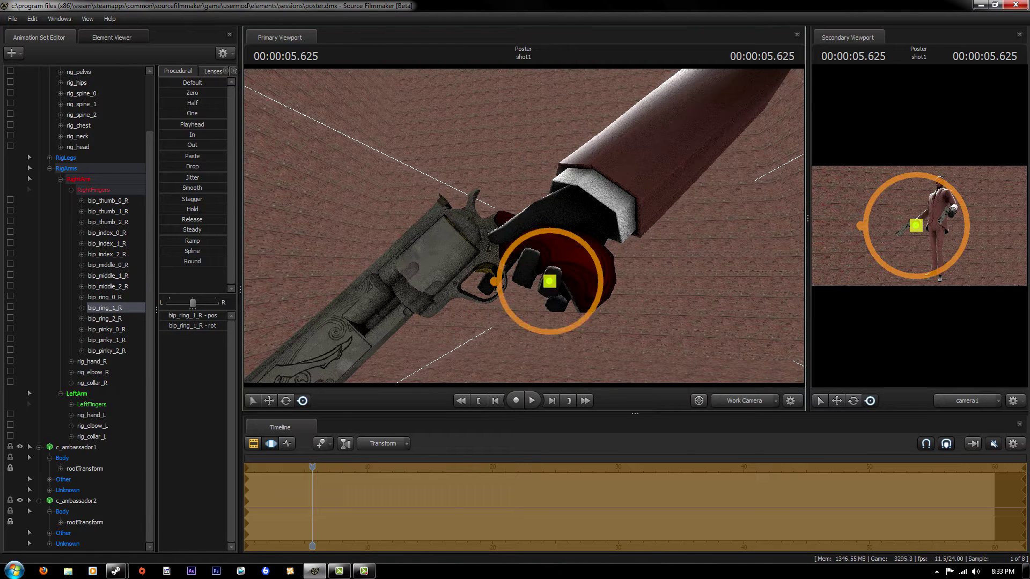
{"action": "left_click", "coordinate": [556, 306]}
{"action": "mouse_move", "coordinate": [536, 344]}
{"action": "left_mouse_down"}
{"action": "mouse_move", "coordinate": [554, 322]}
{"action": "mouse_move", "coordinate": [547, 300]}
{"action": "left_mouse_up"}
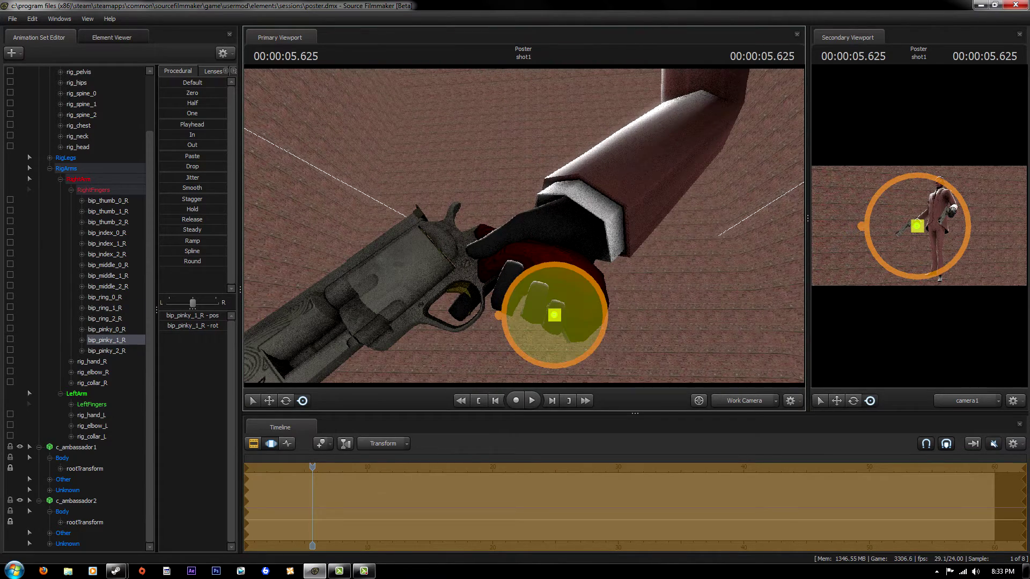
{"action": "key", "text": "ctrl+z"}
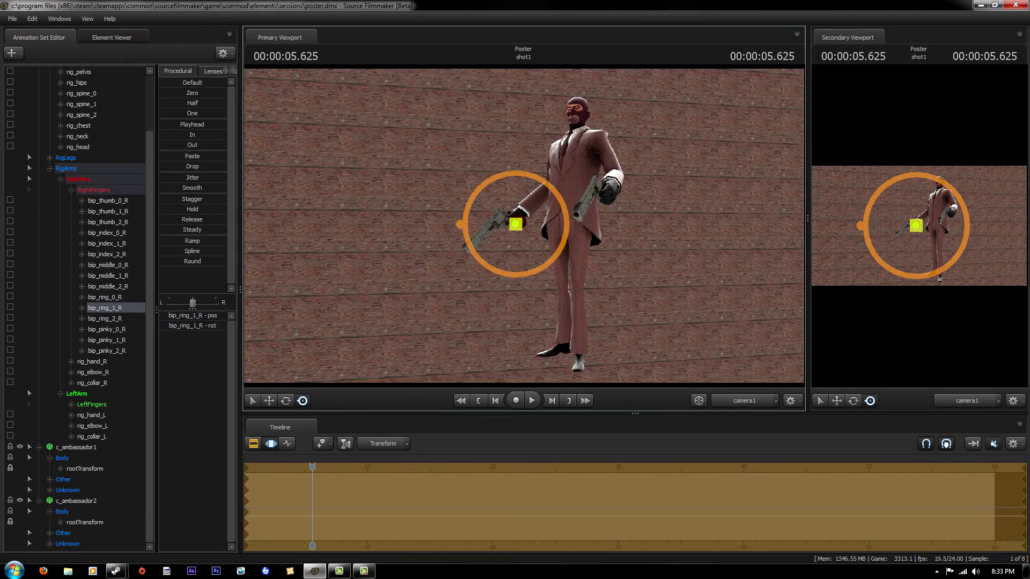
{"action": "key", "text": "ctrl+z"}
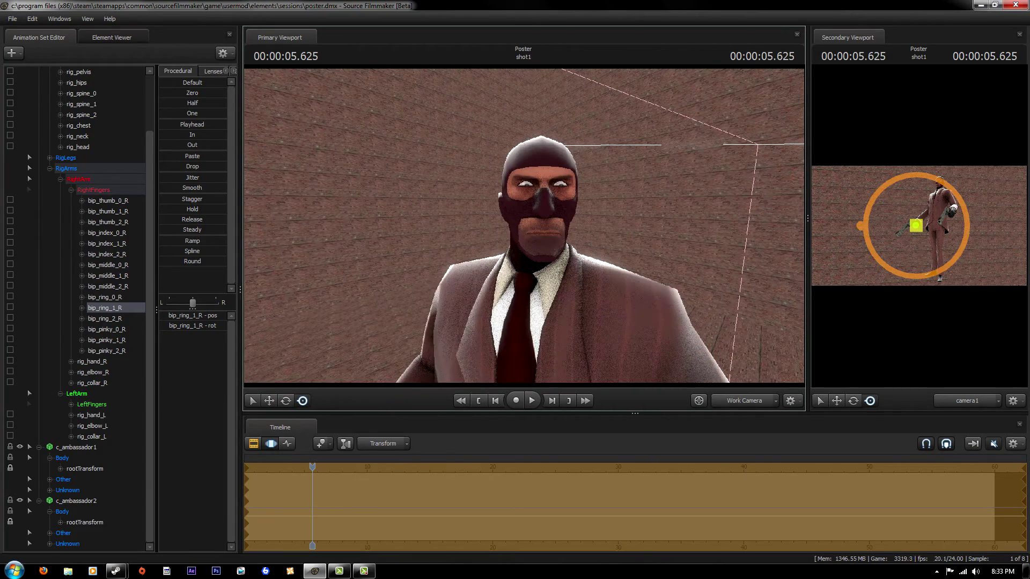
{"action": "key", "text": "ctrl+z"}
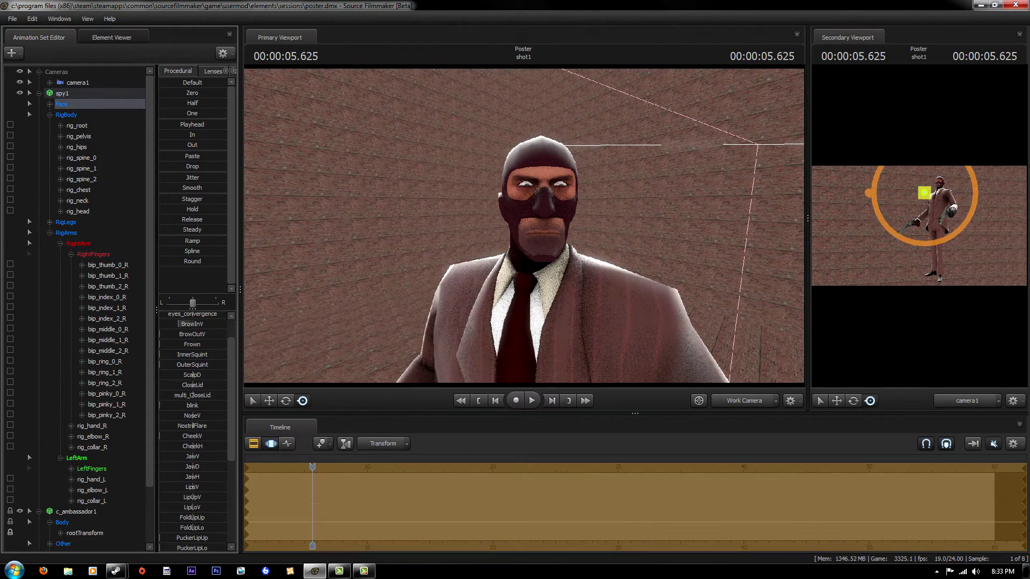
{"action": "key", "text": "F4"}
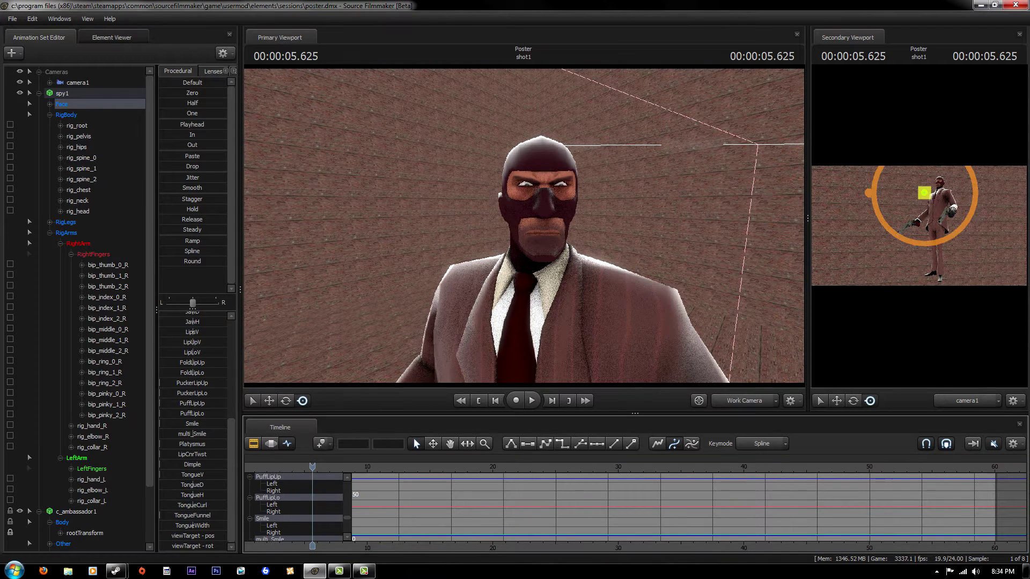
{"action": "left_click", "coordinate": [192, 423]}
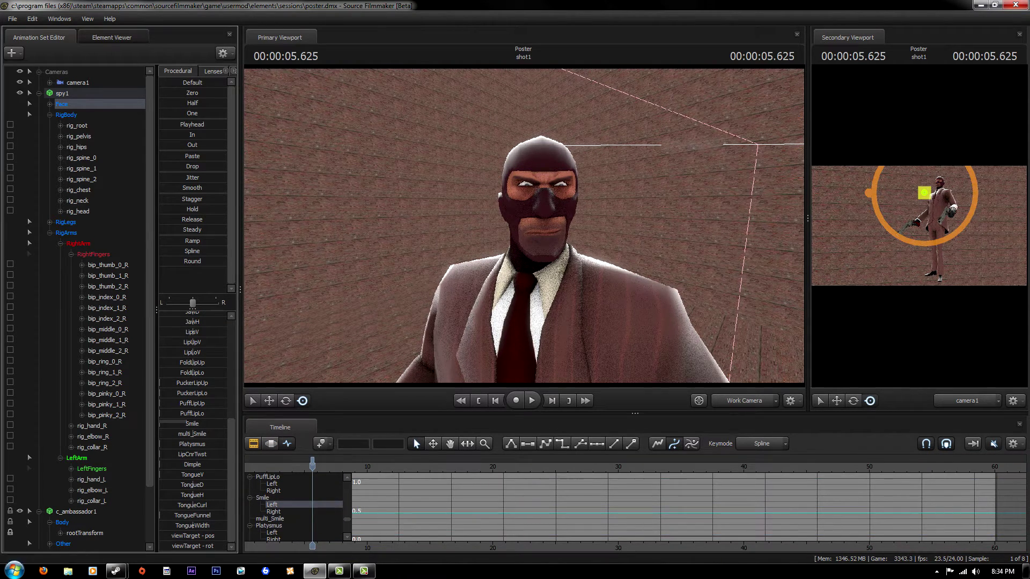
{"action": "key", "text": "F3"}
Step: Reframe camera1, adjust the Spy's head and move his eye target to one side
{"action": "left_click", "coordinate": [77, 82]}
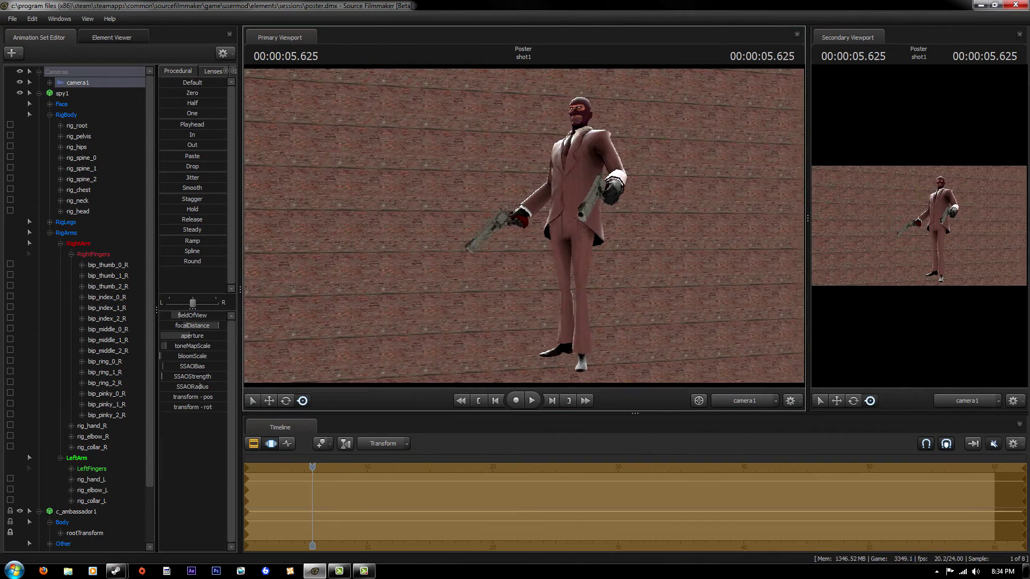
{"action": "left_click_drag", "start_coordinate": [523, 226], "coordinate": [581, 233]}
{"action": "left_click", "coordinate": [539, 115]}
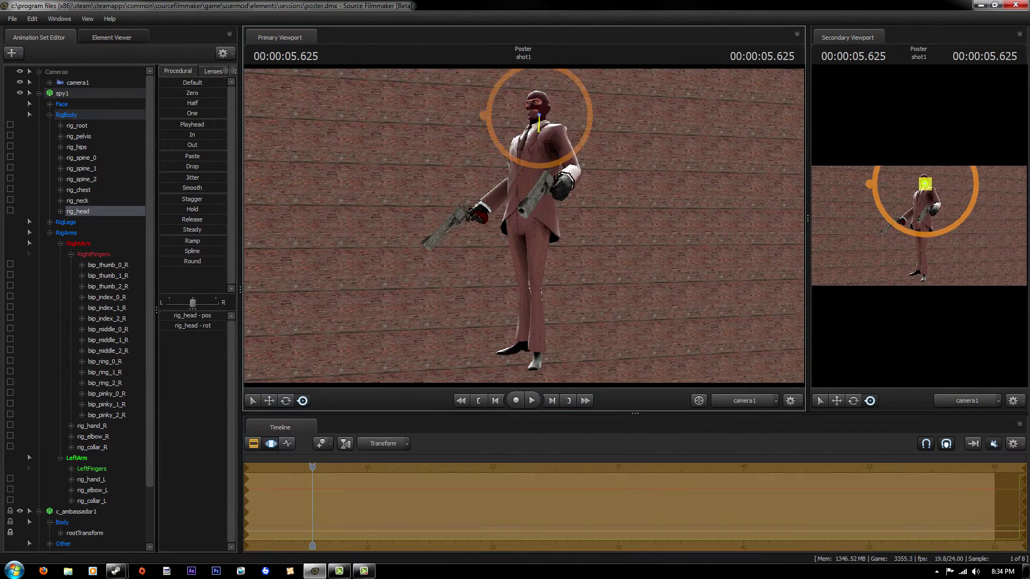
{"action": "left_click", "coordinate": [49, 104]}
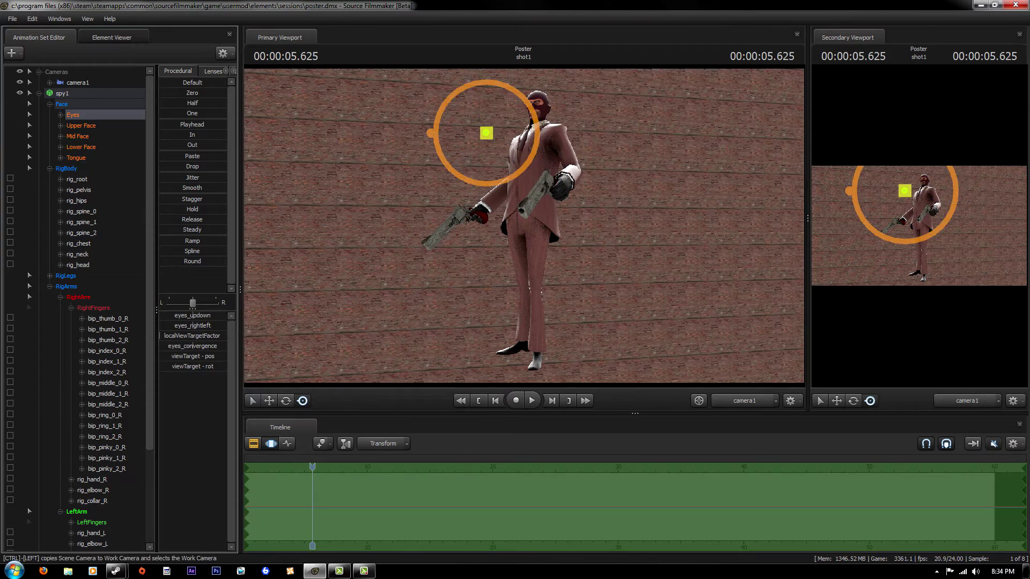
{"action": "left_click_drag", "start_coordinate": [523, 226], "coordinate": [585, 236]}
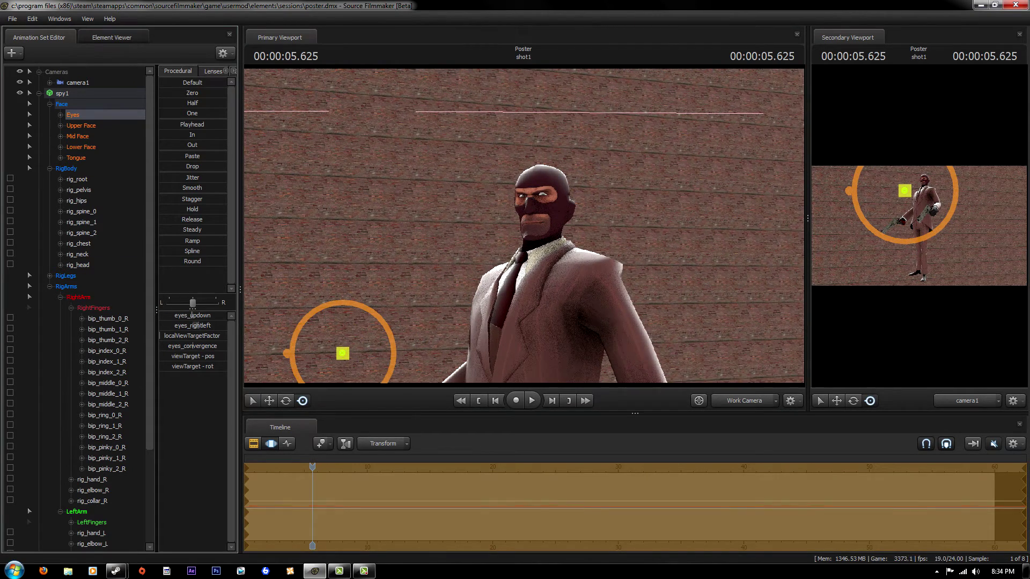
{"action": "left_click", "coordinate": [81, 147]}
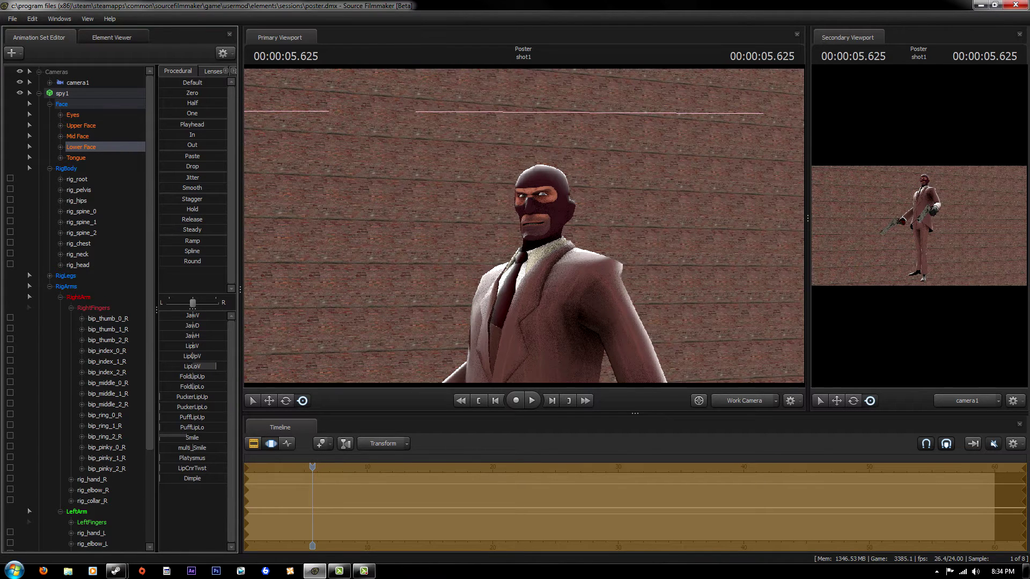
{"action": "key", "text": "F4"}
Step: Add two new lights to the scene and turn on lighting in the viewport
{"action": "right_click", "coordinate": [586, 301]}
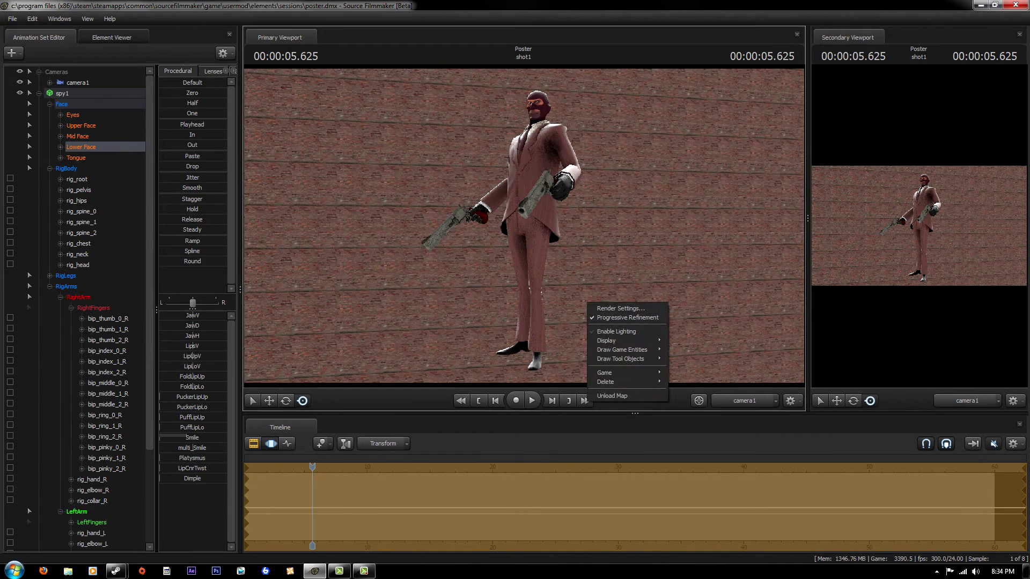
{"action": "left_click", "coordinate": [612, 344]}
{"action": "right_click", "coordinate": [78, 188]}
{"action": "left_click", "coordinate": [107, 202]}
{"action": "right_click", "coordinate": [54, 192]}
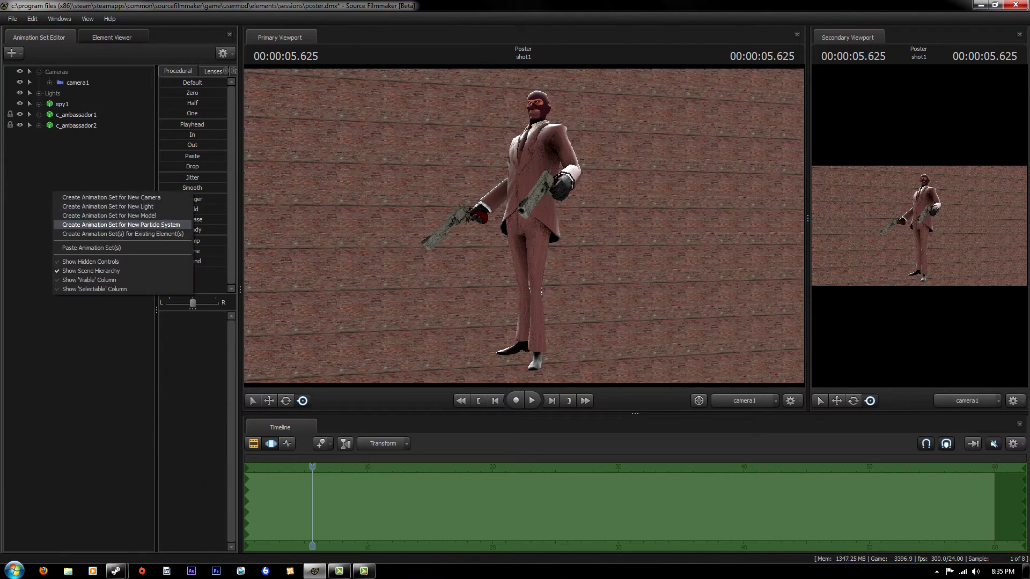
{"action": "left_click", "coordinate": [108, 206]}
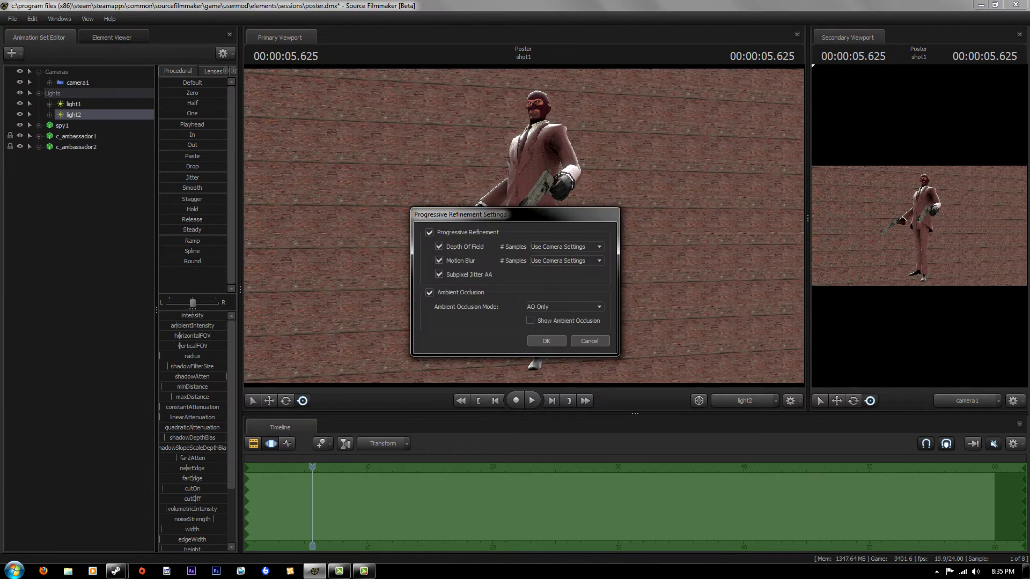
{"action": "left_click", "coordinate": [544, 340]}
{"action": "right_click", "coordinate": [602, 322]}
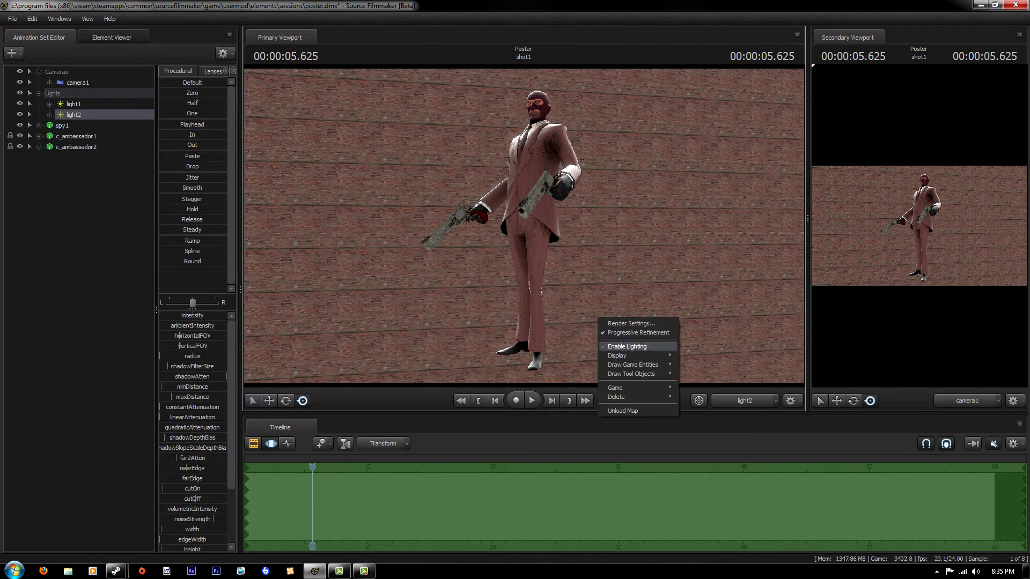
{"action": "left_click", "coordinate": [622, 346]}
Step: Check the scene camera, then look through light1 and light2 in turn
{"action": "left_click", "coordinate": [78, 83]}
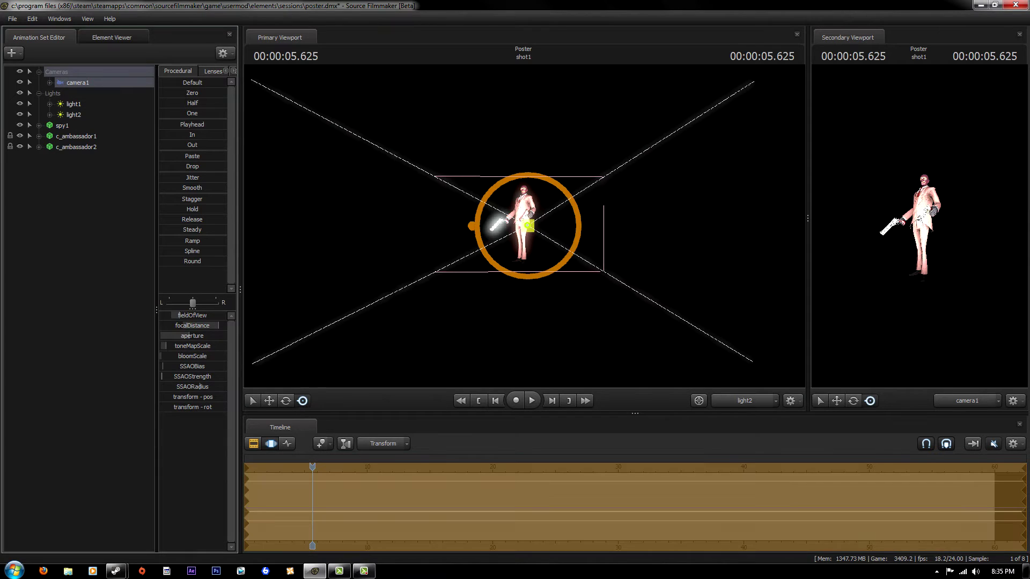
{"action": "left_click", "coordinate": [73, 114]}
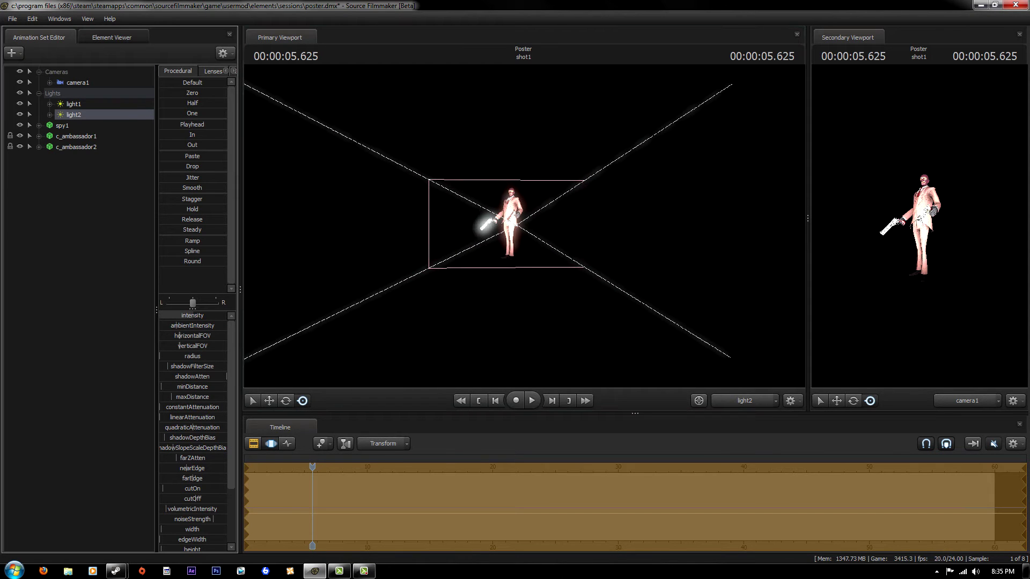
{"action": "left_click", "coordinate": [74, 104]}
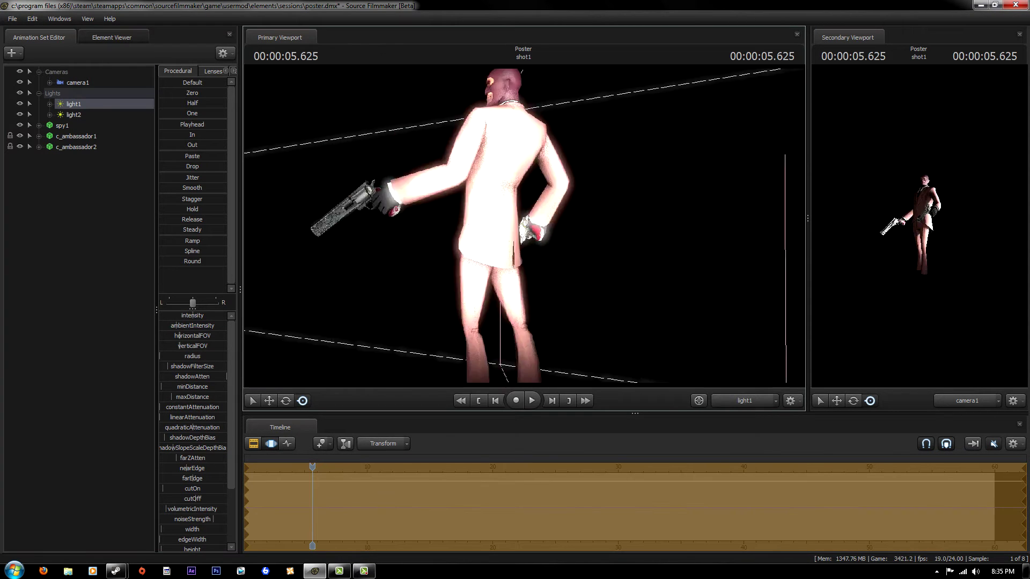
{"action": "left_click", "coordinate": [73, 115]}
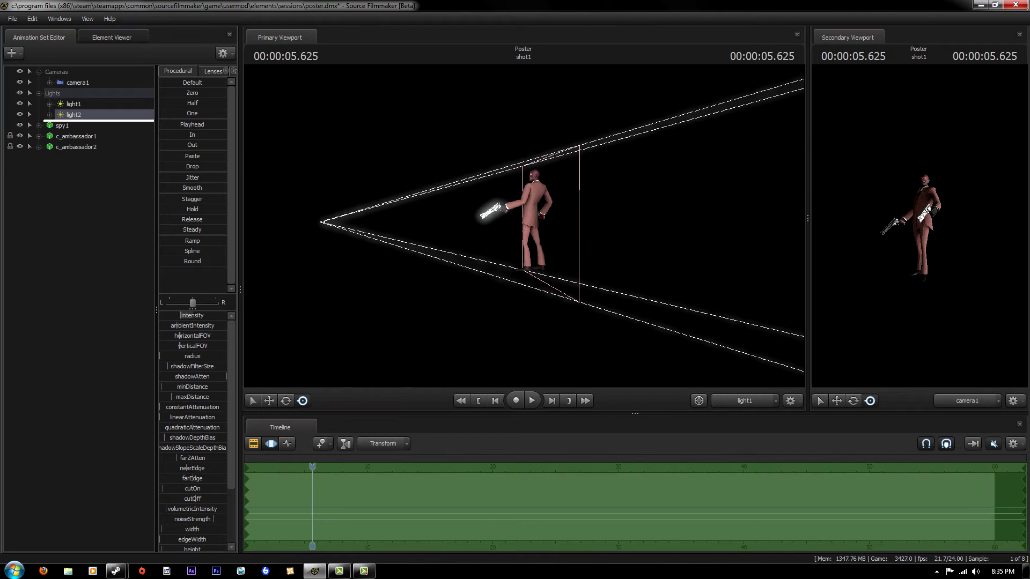
Step: Add light3, aim it toward the spy, and set the main view back to camera1
{"action": "right_click", "coordinate": [97, 210]}
{"action": "left_click", "coordinate": [140, 236]}
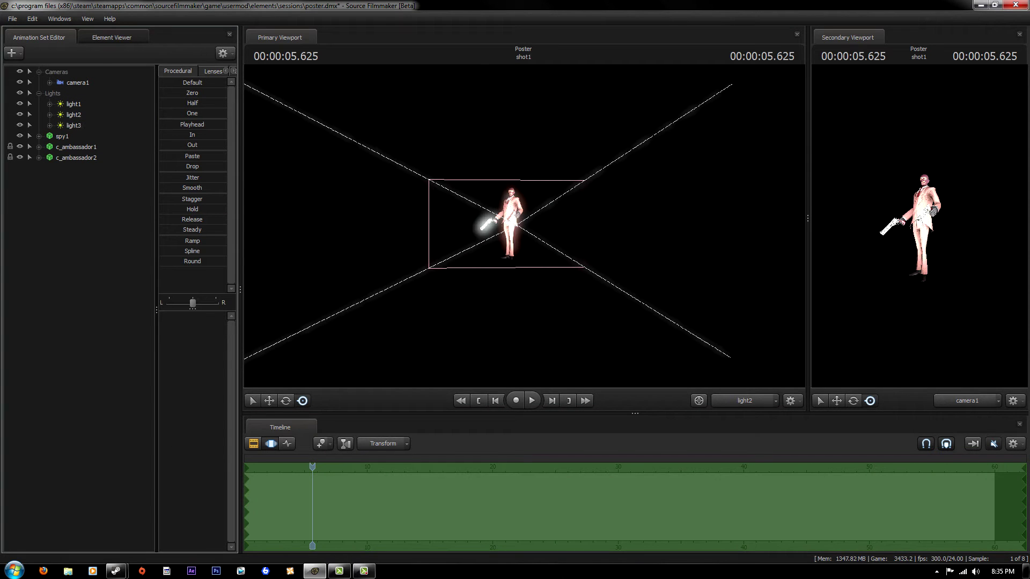
{"action": "right_click_drag", "start_coordinate": [524, 225], "coordinate": [510, 225]}
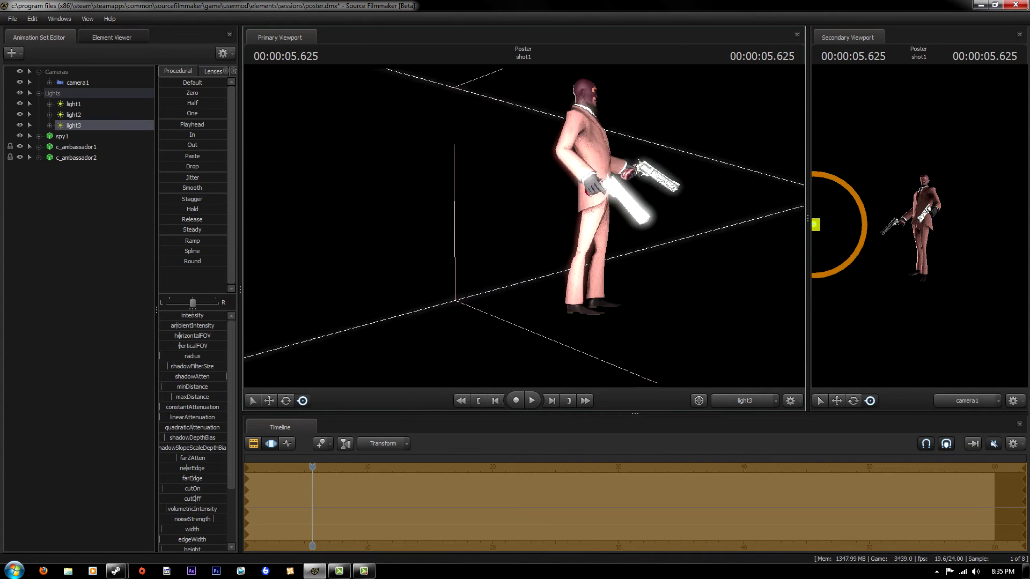
{"action": "left_click", "coordinate": [745, 400]}
{"action": "left_click", "coordinate": [745, 387]}
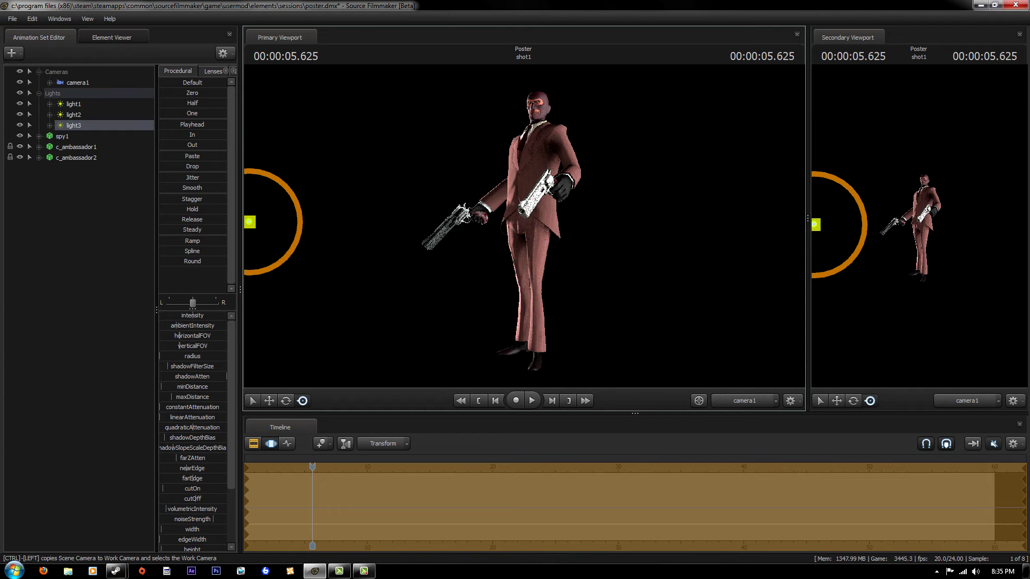
Step: Add light4 with shadows disabled and aim it at the spy
{"action": "right_click", "coordinate": [99, 215]}
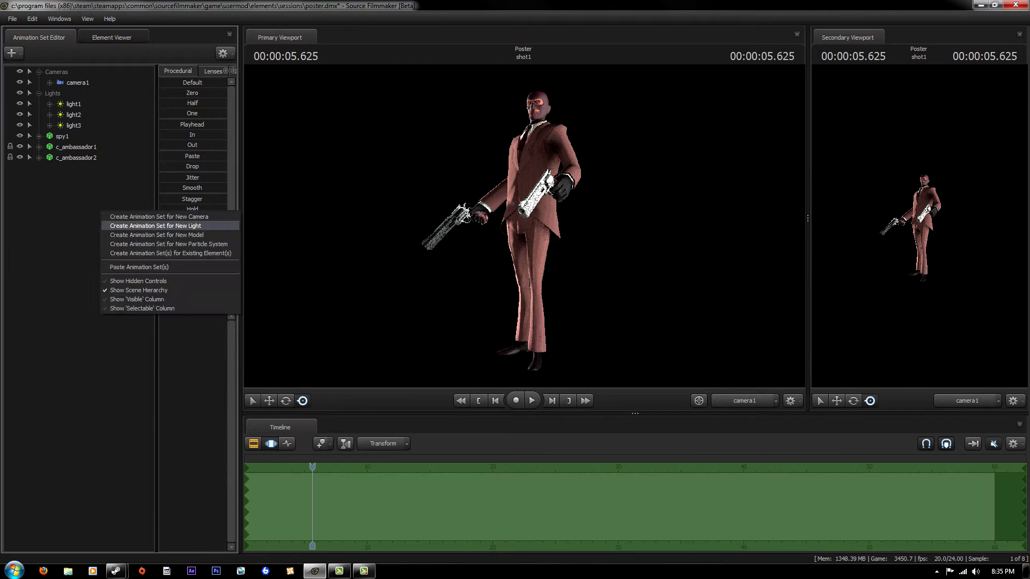
{"action": "left_click", "coordinate": [140, 236]}
{"action": "right_click", "coordinate": [88, 137]}
{"action": "left_click", "coordinate": [118, 276]}
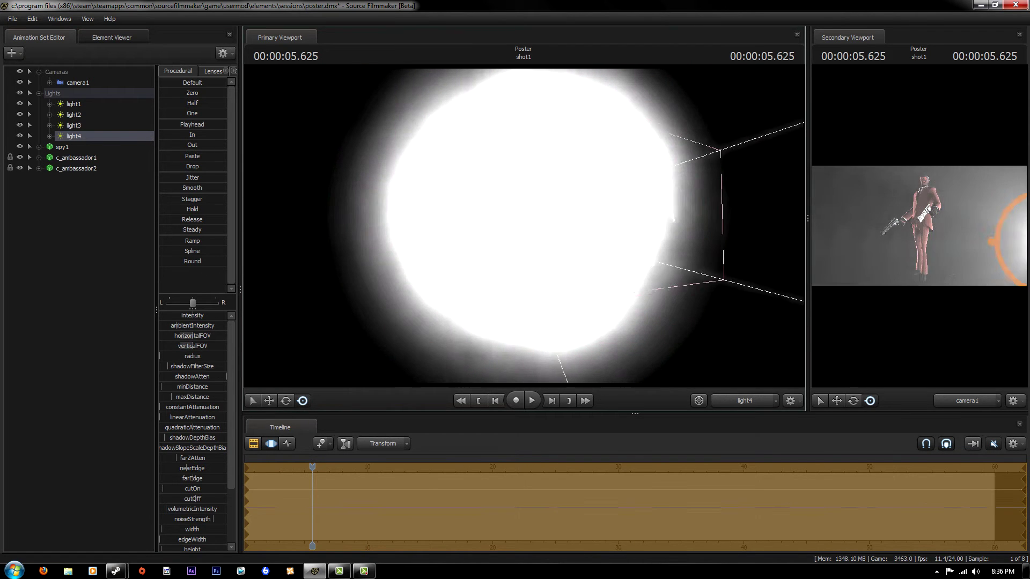
{"action": "left_click_drag", "start_coordinate": [524, 225], "coordinate": [532, 224]}
Step: Lower light4's color_green and color_blue so it glows red
{"action": "scroll", "coordinate": [192, 429], "scroll_direction": "down", "scroll_amount": 3}
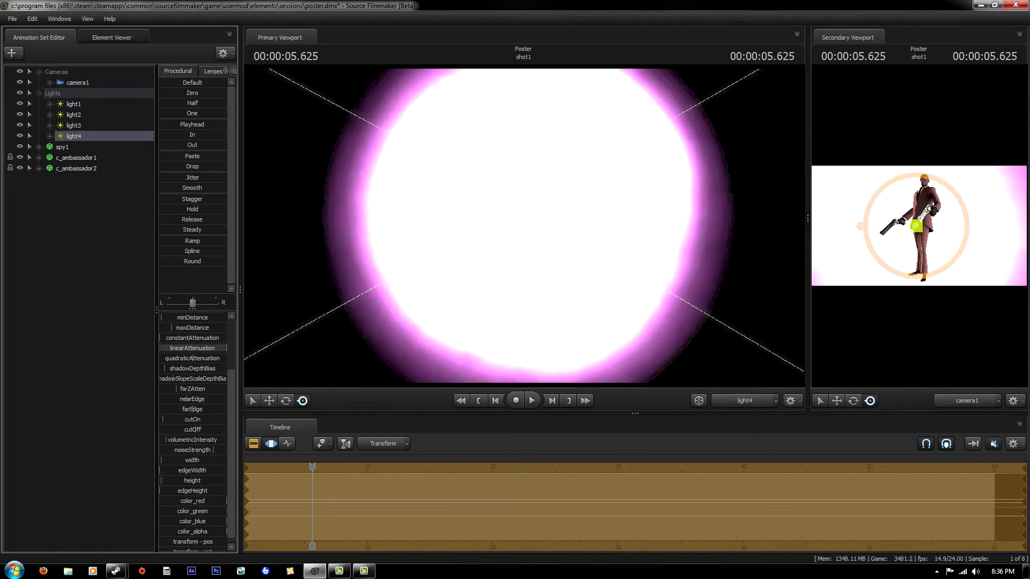
{"action": "left_click_drag", "start_coordinate": [222, 521], "coordinate": [161, 521]}
{"action": "left_click_drag", "start_coordinate": [223, 511], "coordinate": [161, 510]}
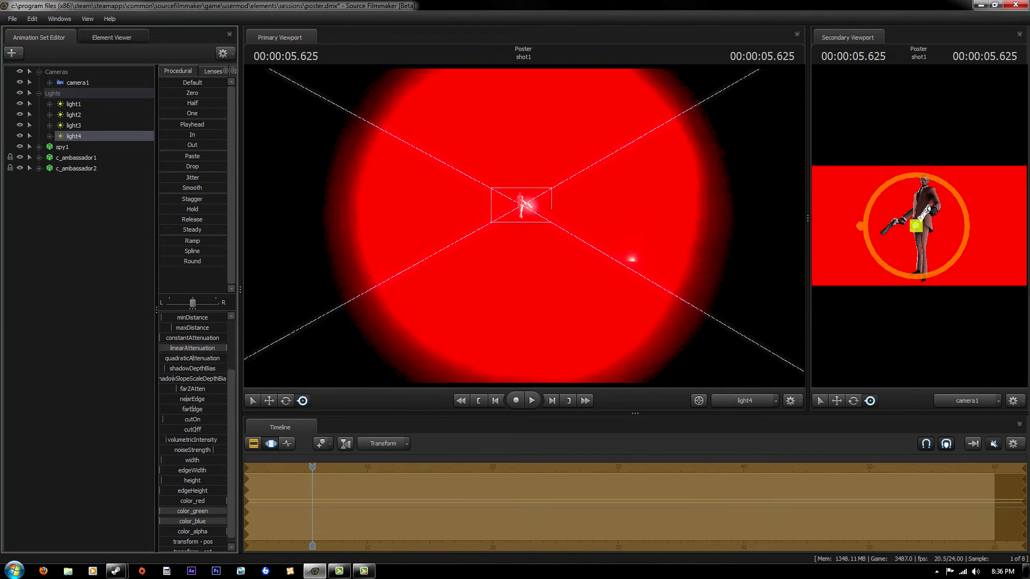
Step: Add light5, raise its linearAttenuation, and aim it to cover the background
{"action": "right_click", "coordinate": [87, 231]}
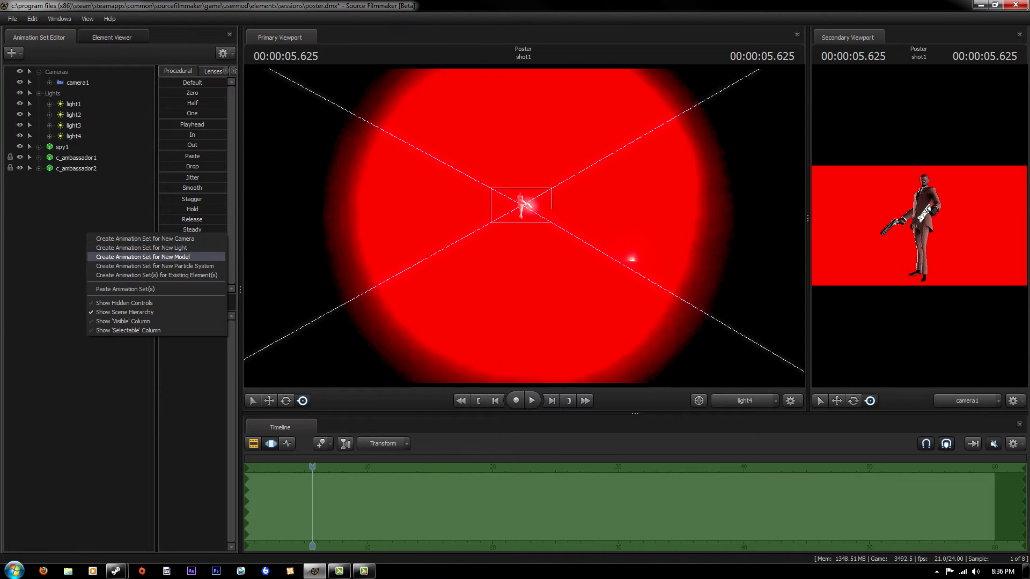
{"action": "left_click", "coordinate": [123, 257]}
{"action": "left_click_drag", "start_coordinate": [163, 417], "coordinate": [226, 418]}
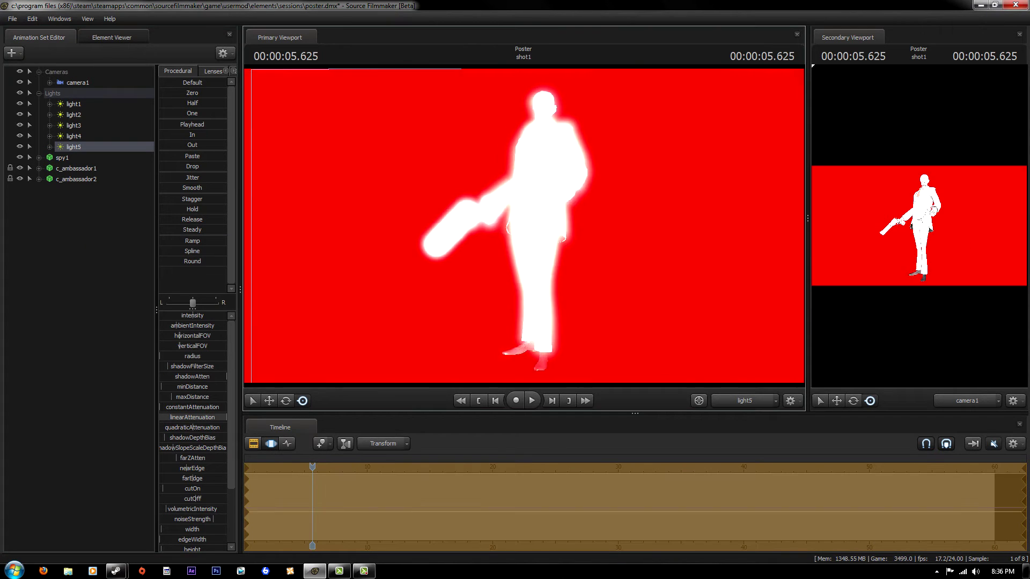
{"action": "left_click_drag", "start_coordinate": [523, 225], "coordinate": [483, 225]}
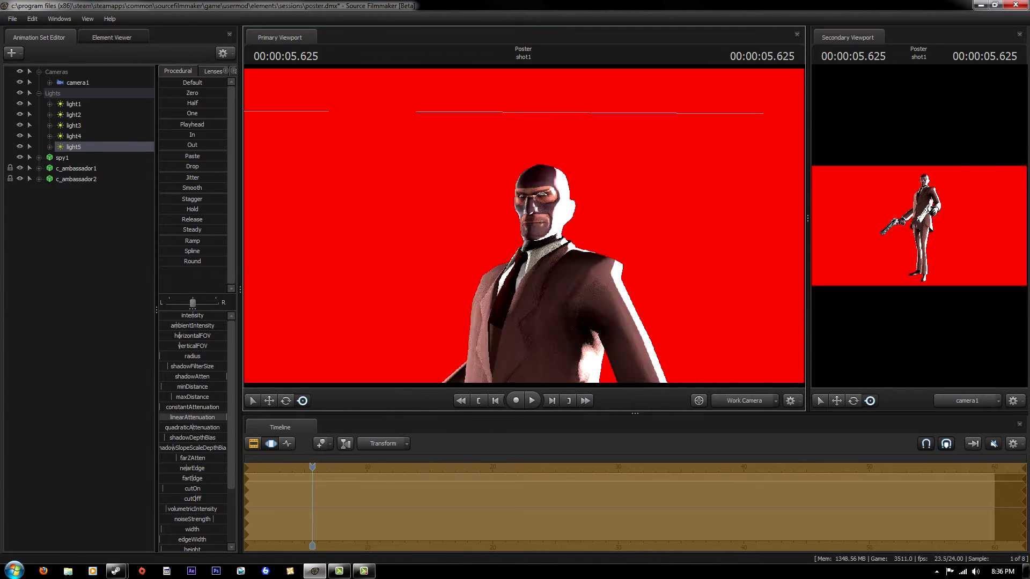
Step: Turn light5 to brighten the red background and move it left of the spy
{"action": "key", "text": "Escape"}
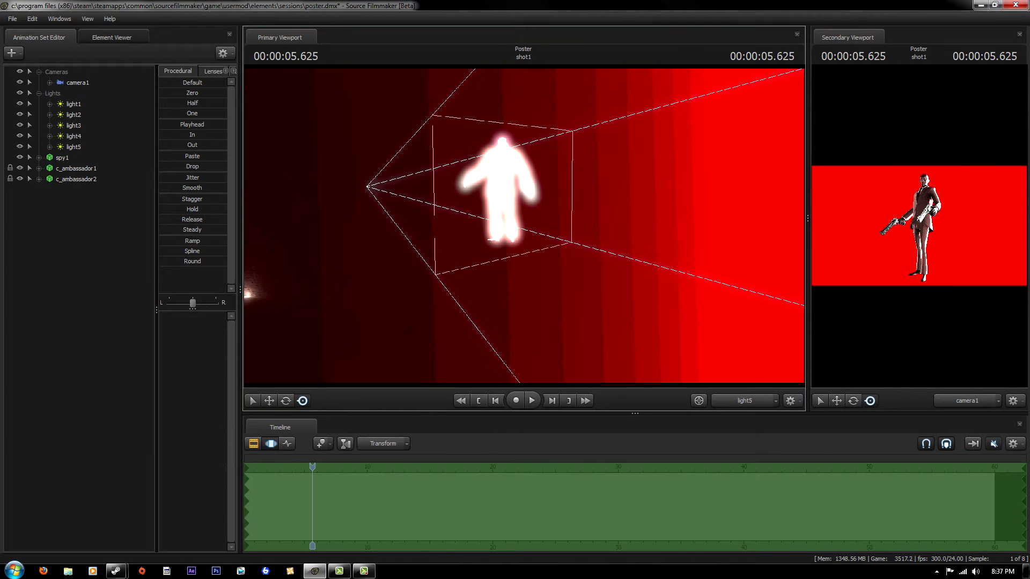
{"action": "left_click", "coordinate": [74, 146]}
{"action": "left_click_drag", "start_coordinate": [523, 225], "coordinate": [590, 225]}
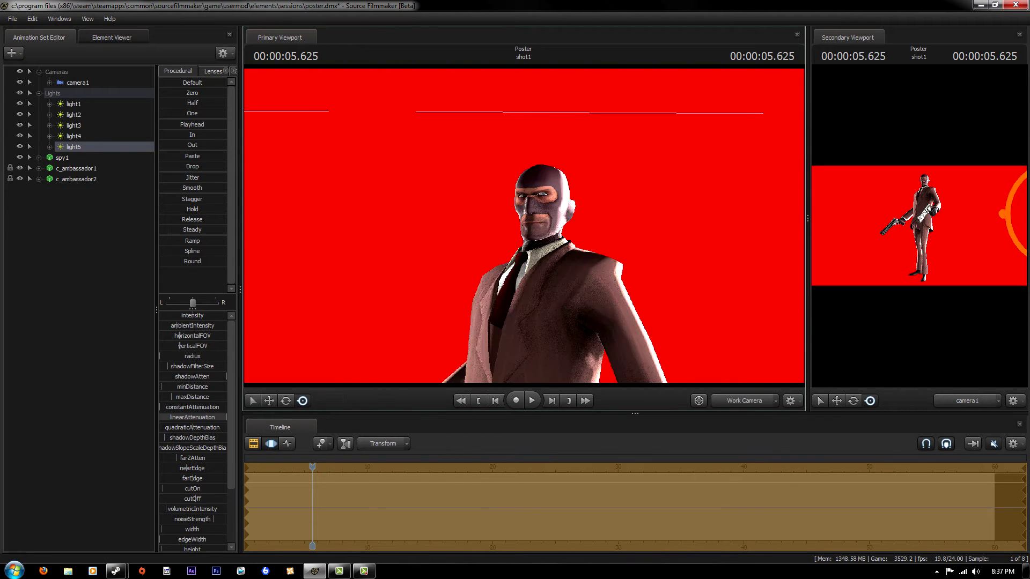
{"action": "key", "text": "F2"}
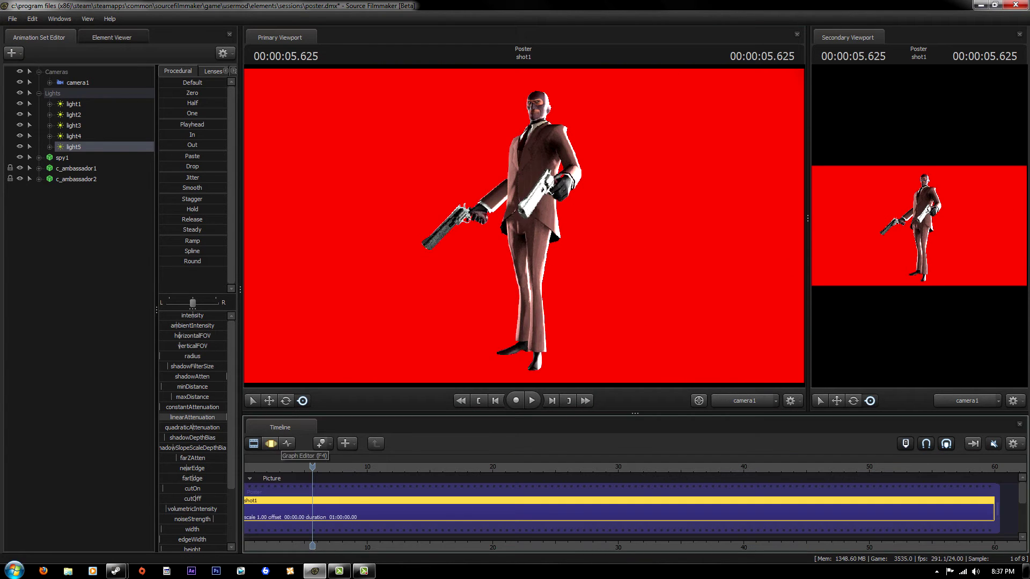
{"action": "key", "text": "F3"}
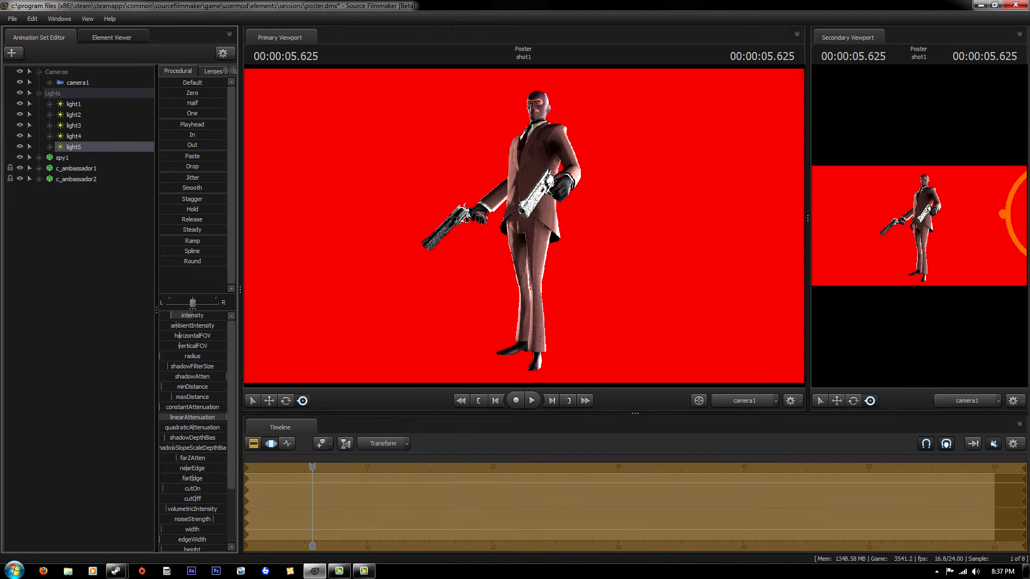
{"action": "double_click", "coordinate": [73, 146]}
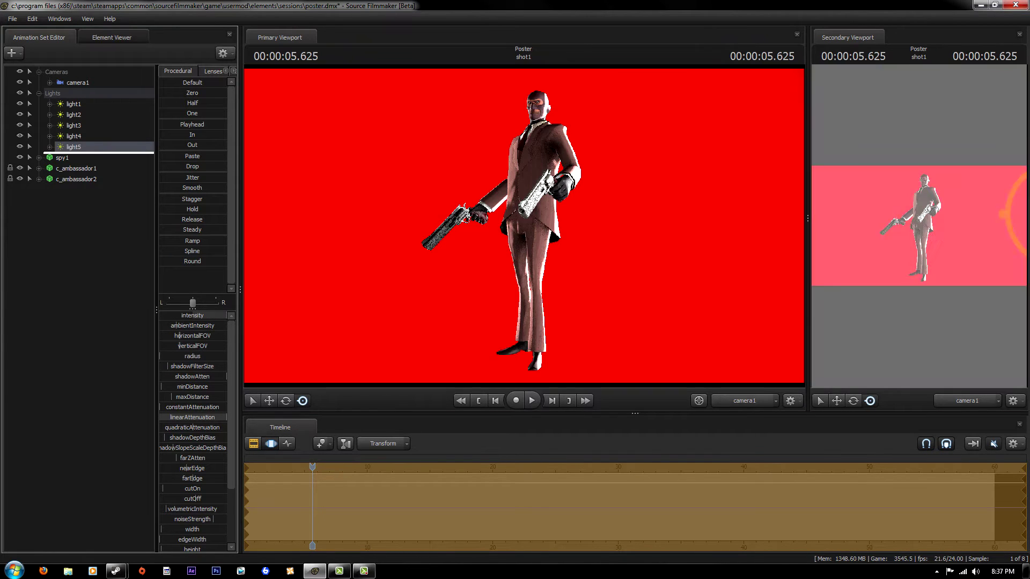
{"action": "right_click_drag", "start_coordinate": [919, 225], "coordinate": [919, 225]}
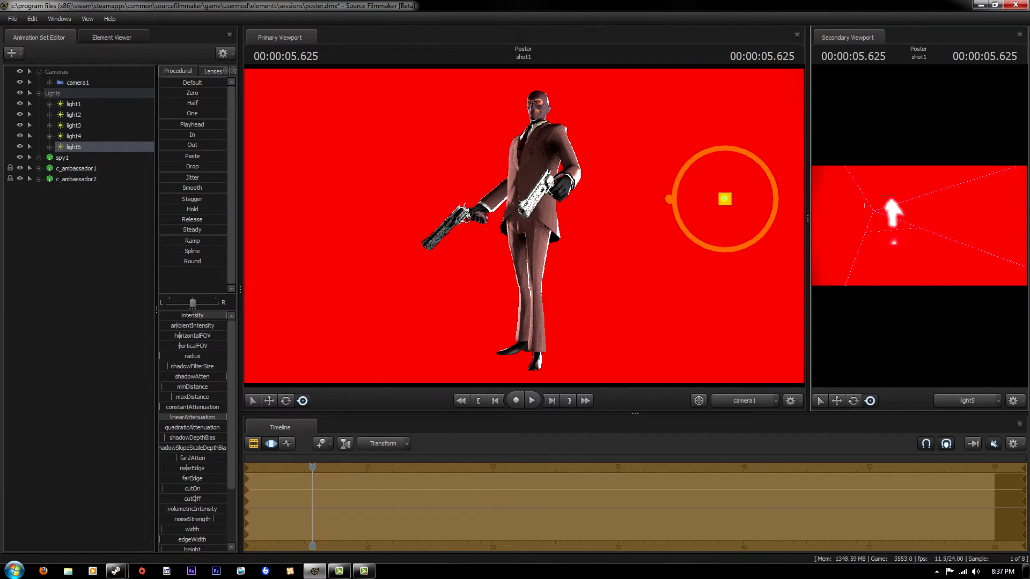
Step: Select the spy's right collar and hand bones, then reframe camera1 closer on him
{"action": "left_click", "coordinate": [532, 132]}
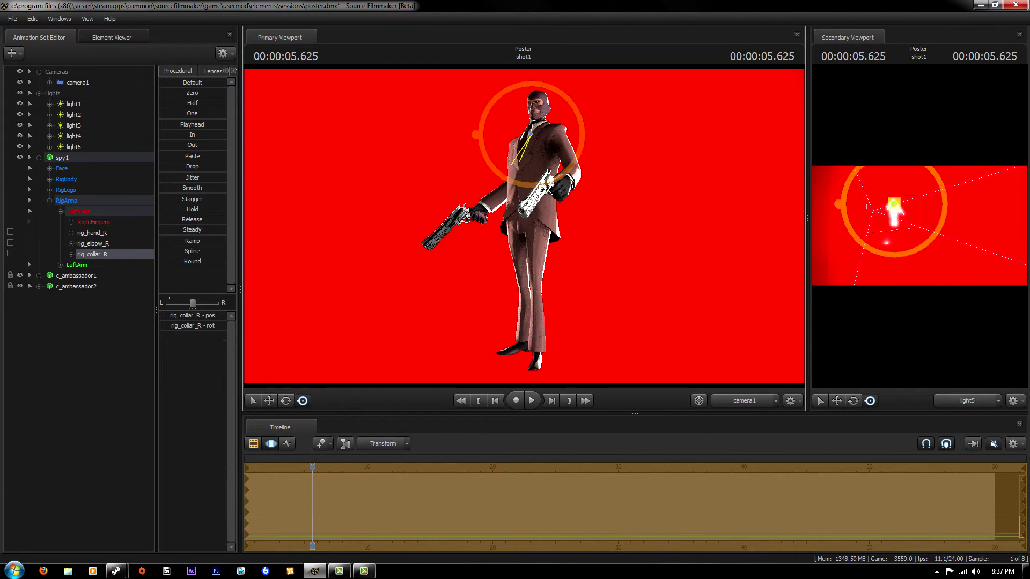
{"action": "left_click", "coordinate": [479, 208]}
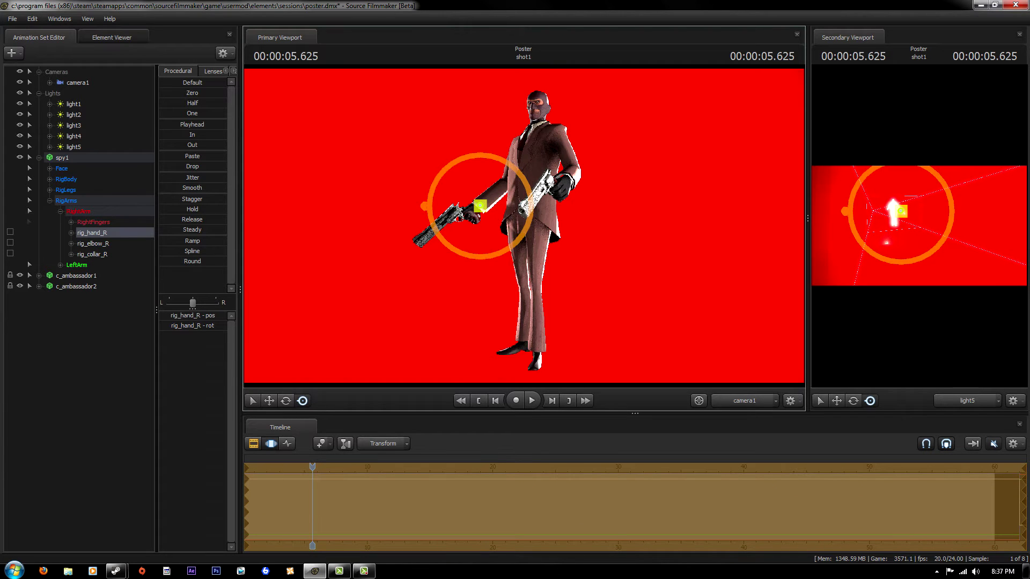
{"action": "right_click", "coordinate": [53, 360]}
{"action": "left_click", "coordinate": [78, 82]}
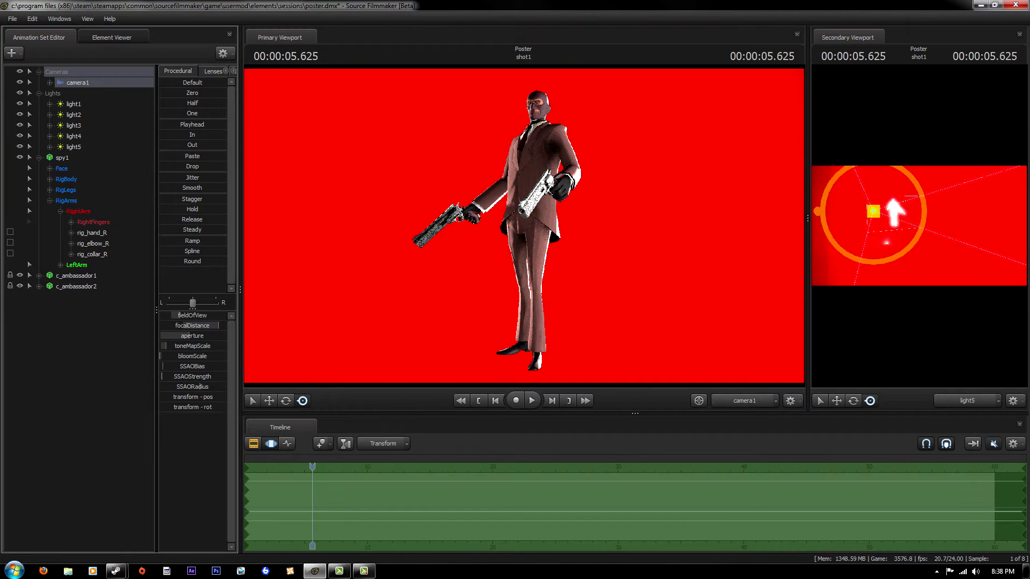
{"action": "mouse_move", "coordinate": [524, 226]}
{"action": "left_mouse_down"}
{"action": "mouse_move", "coordinate": [470, 279]}
{"action": "mouse_move", "coordinate": [483, 257]}
{"action": "mouse_move", "coordinate": [472, 214]}
{"action": "mouse_move", "coordinate": [515, 225]}
{"action": "mouse_move", "coordinate": [515, 215]}
{"action": "left_mouse_up"}
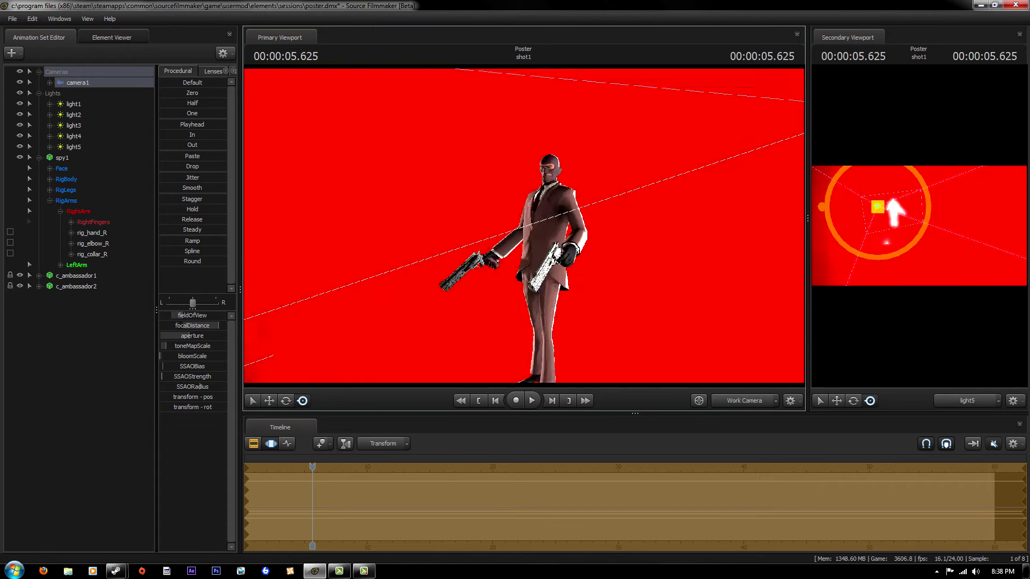
Step: From the Work Camera, rotate camera1 so the spy's silhouette tilts diagonally
{"action": "key", "text": "F4"}
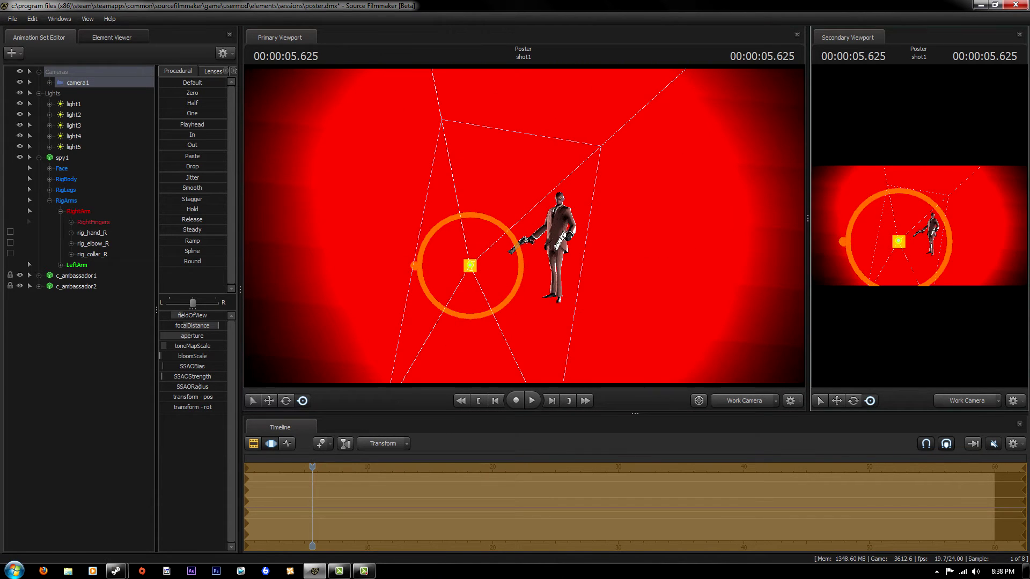
{"action": "left_click_drag", "start_coordinate": [516, 225], "coordinate": [504, 225]}
{"action": "mouse_move", "coordinate": [455, 273]}
{"action": "left_mouse_down"}
{"action": "mouse_move", "coordinate": [502, 275]}
{"action": "mouse_move", "coordinate": [510, 237]}
{"action": "mouse_move", "coordinate": [598, 125]}
{"action": "mouse_move", "coordinate": [629, 126]}
{"action": "mouse_move", "coordinate": [602, 121]}
{"action": "mouse_move", "coordinate": [612, 133]}
{"action": "mouse_move", "coordinate": [603, 128]}
{"action": "mouse_move", "coordinate": [603, 147]}
{"action": "mouse_move", "coordinate": [615, 150]}
{"action": "mouse_move", "coordinate": [574, 210]}
{"action": "mouse_move", "coordinate": [556, 217]}
{"action": "left_mouse_up"}
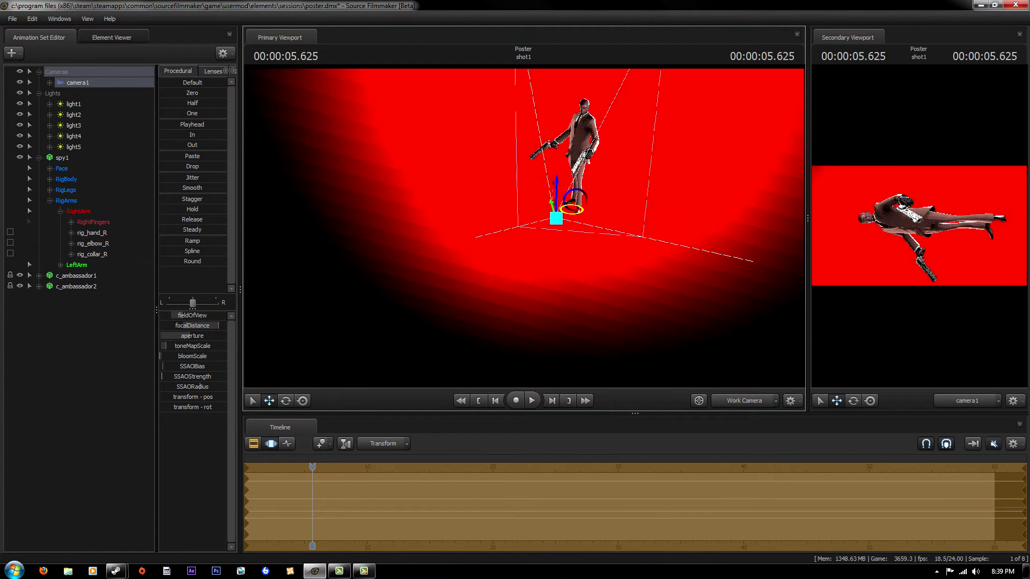
{"action": "key", "text": "e"}
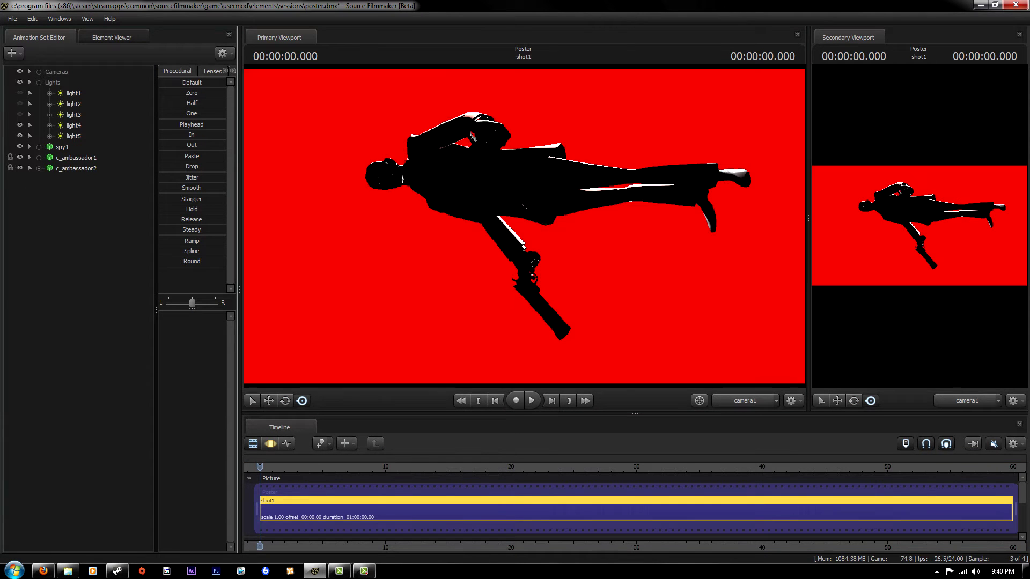
Step: Select light5, show camera1 in the main view and light5 in the Secondary Viewport
{"action": "left_click_drag", "start_coordinate": [523, 225], "coordinate": [523, 225]}
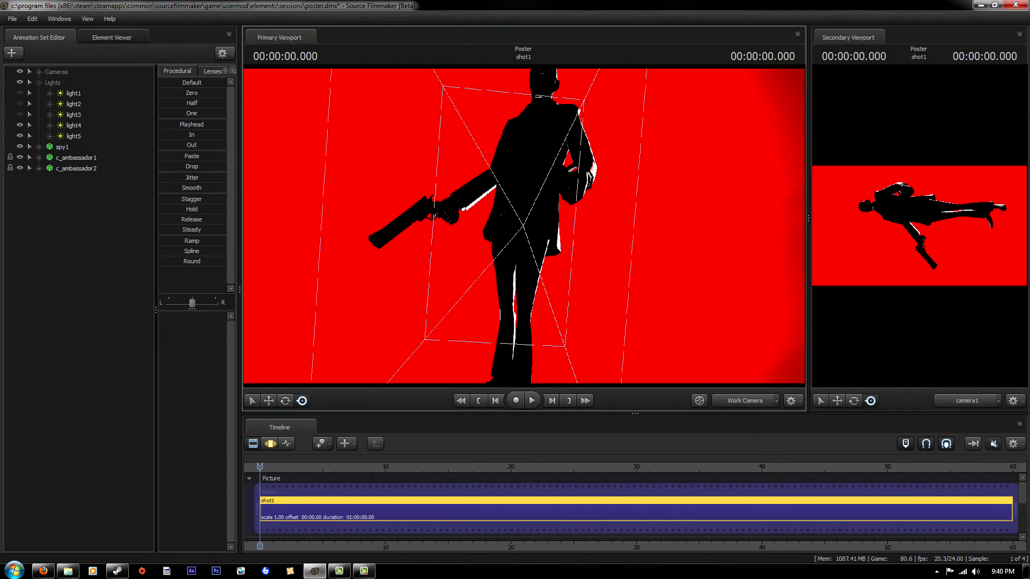
{"action": "double_click", "coordinate": [74, 136]}
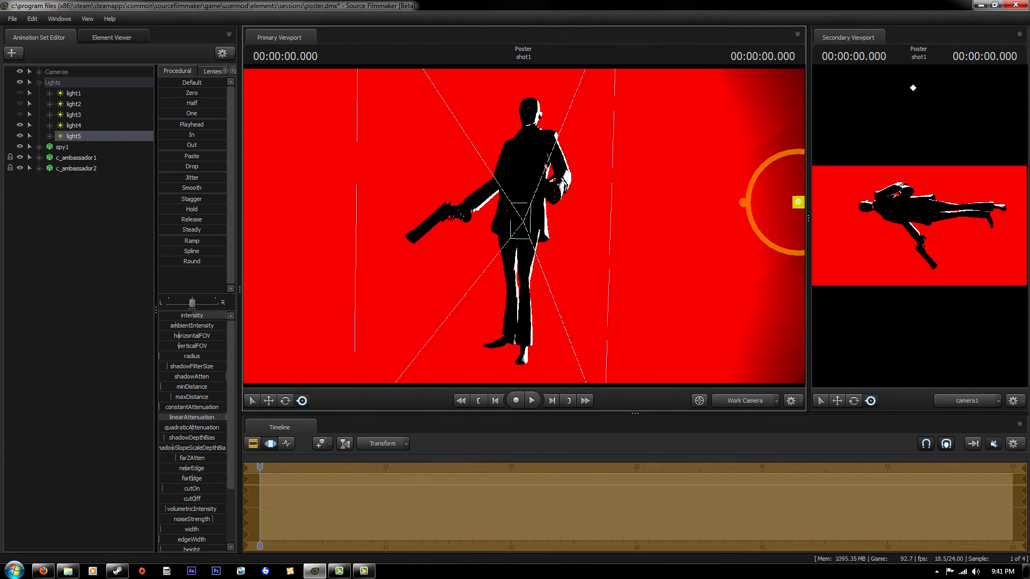
{"action": "left_click", "coordinate": [745, 400]}
{"action": "left_click", "coordinate": [968, 401]}
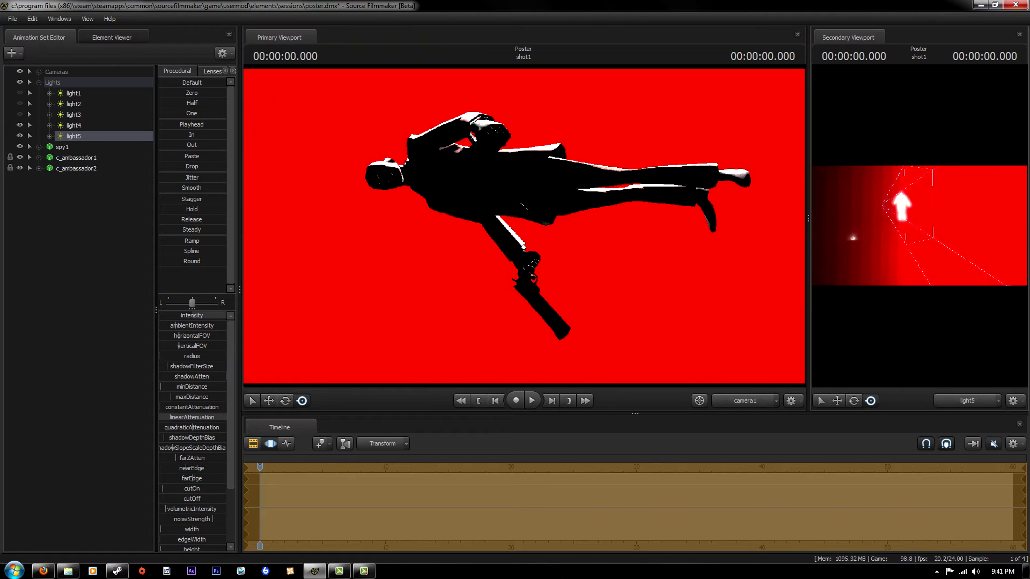
Step: Aim light5 to highlight the revolver on the spy's chest, then select rig_hand_L
{"action": "left_click_drag", "start_coordinate": [920, 225], "coordinate": [906, 233]}
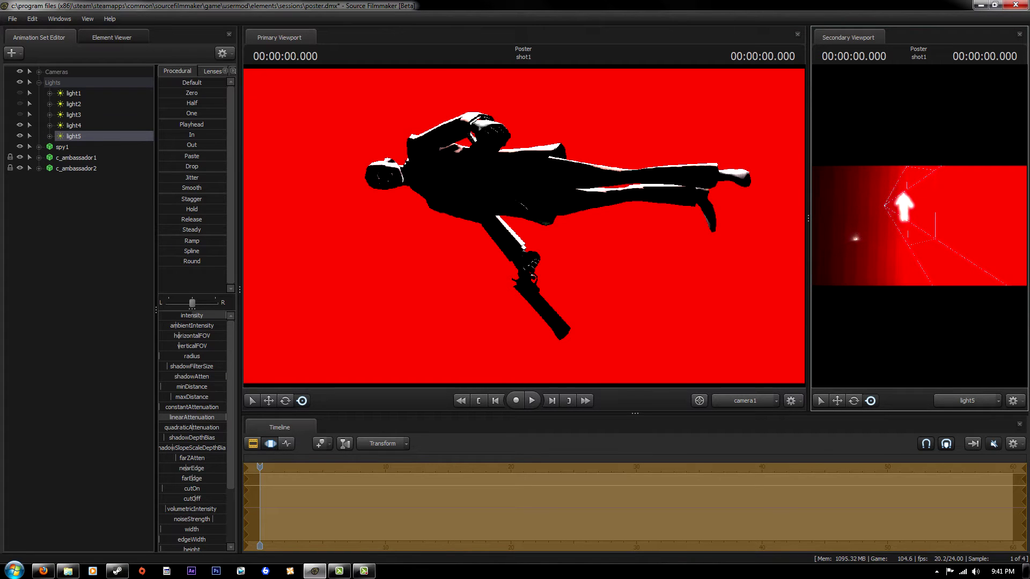
{"action": "scroll", "coordinate": [192, 429], "scroll_direction": "down", "scroll_amount": 1}
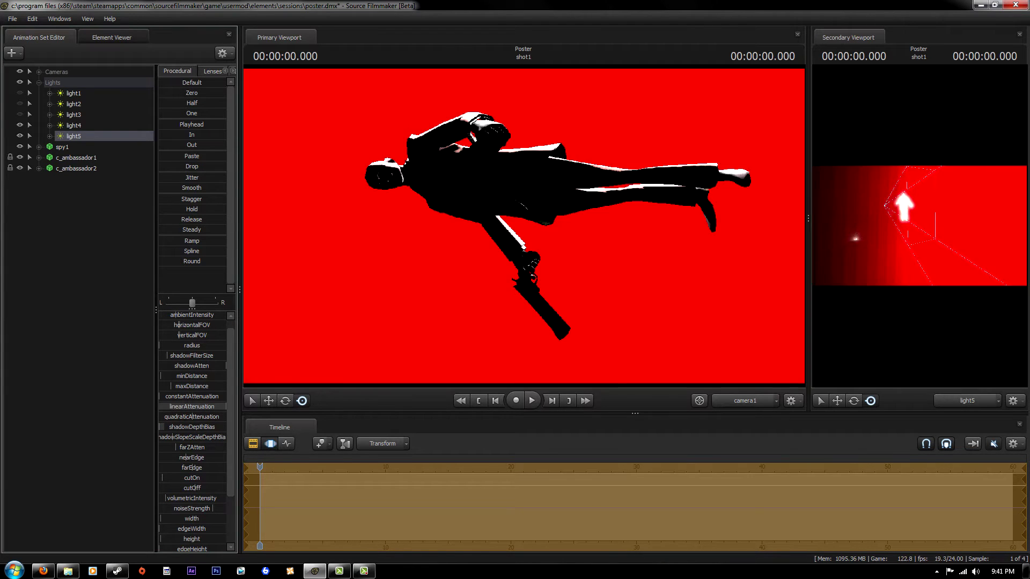
{"action": "left_click_drag", "start_coordinate": [904, 206], "coordinate": [924, 176]}
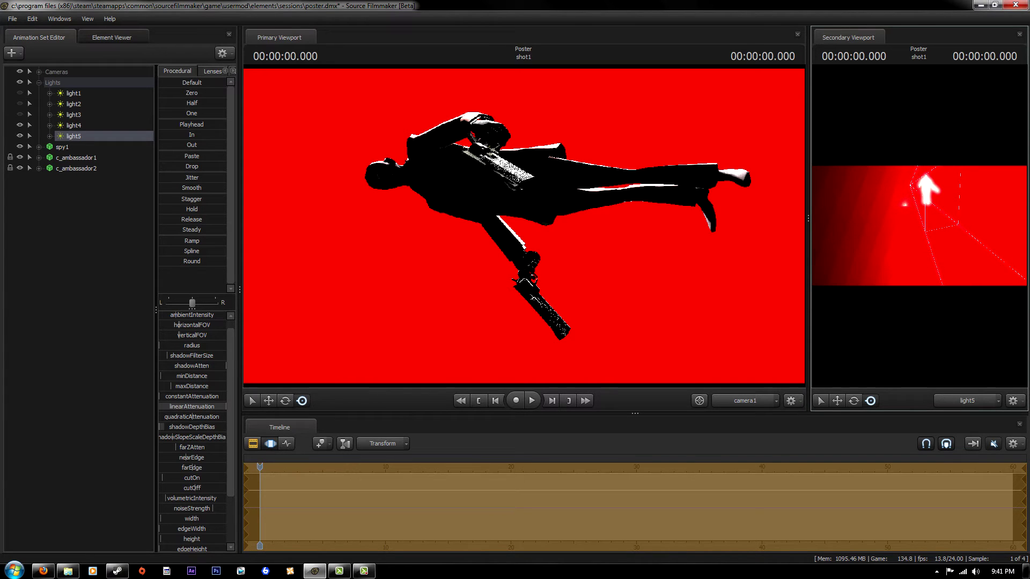
{"action": "left_click", "coordinate": [921, 177]}
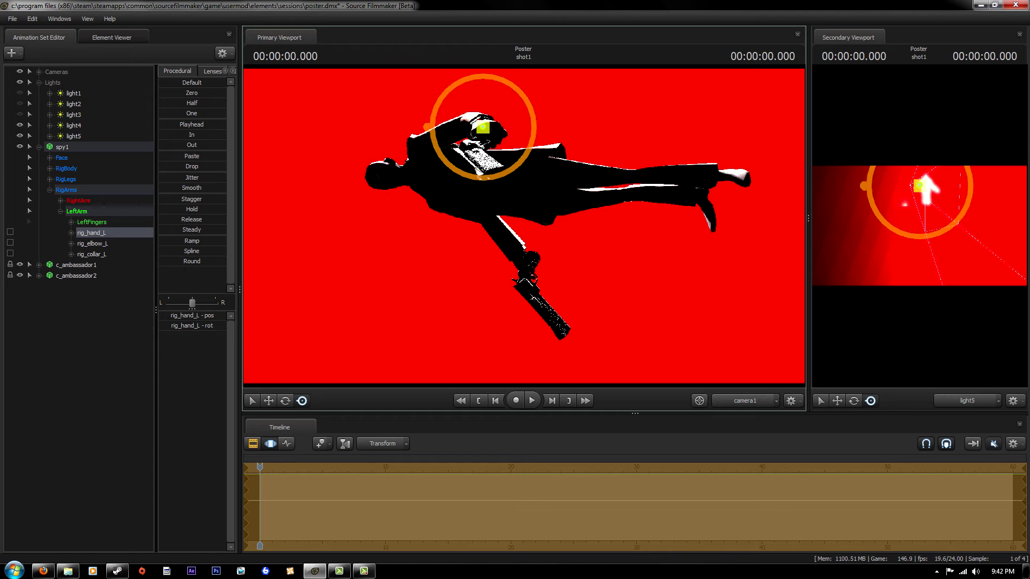
Step: Add light6 and position it to light most of the spy white
{"action": "right_click", "coordinate": [86, 131]}
{"action": "right_click", "coordinate": [77, 311]}
{"action": "left_click", "coordinate": [118, 325]}
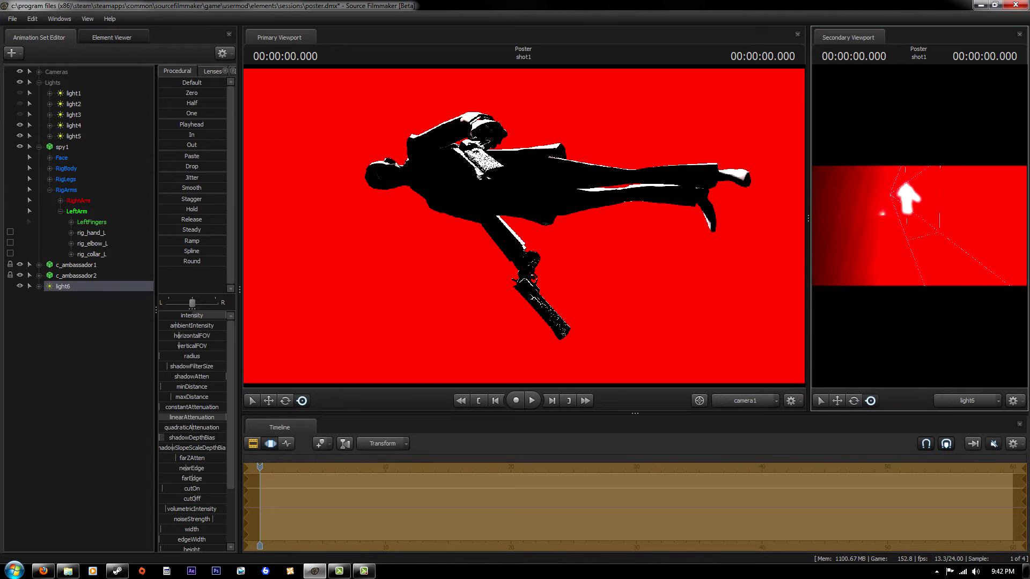
{"action": "mouse_move", "coordinate": [919, 226]}
{"action": "left_mouse_down"}
{"action": "mouse_move", "coordinate": [885, 215]}
{"action": "mouse_move", "coordinate": [906, 223]}
{"action": "left_mouse_up"}
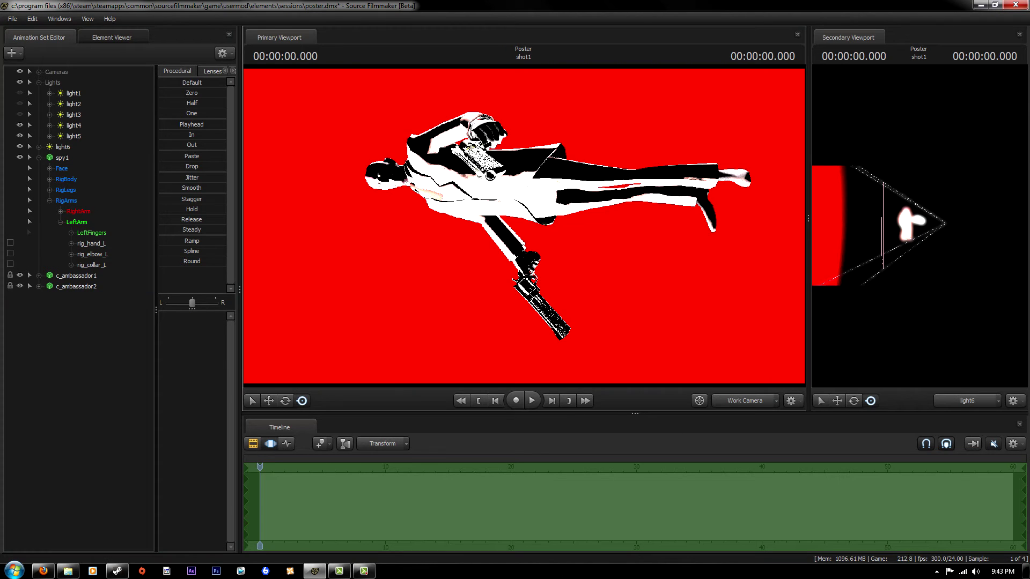
{"action": "left_click", "coordinate": [746, 401]}
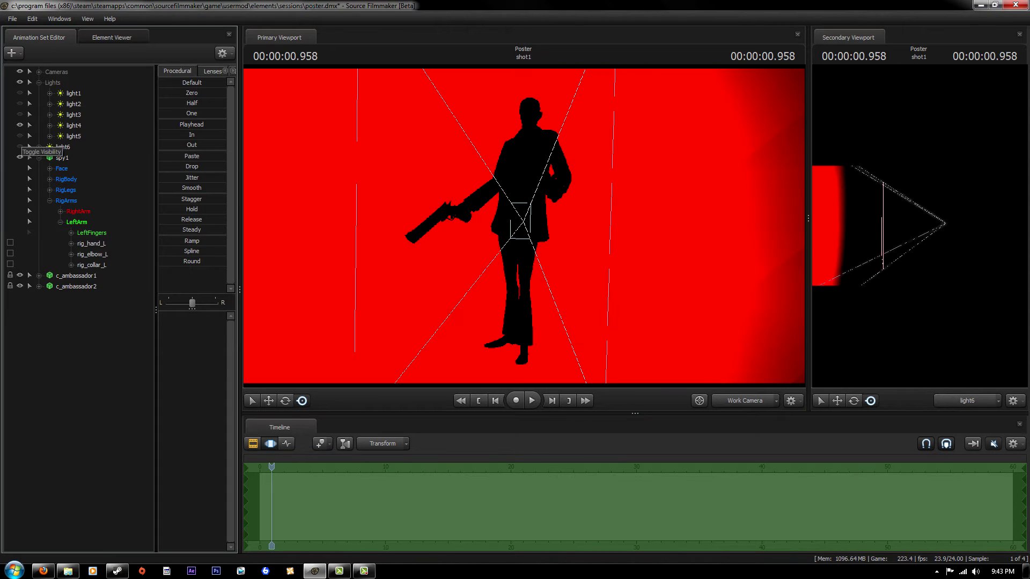
Step: Enable light6 and export the shot as a 3000×1687 JPEG poster named spy222
{"action": "left_click", "coordinate": [19, 146]}
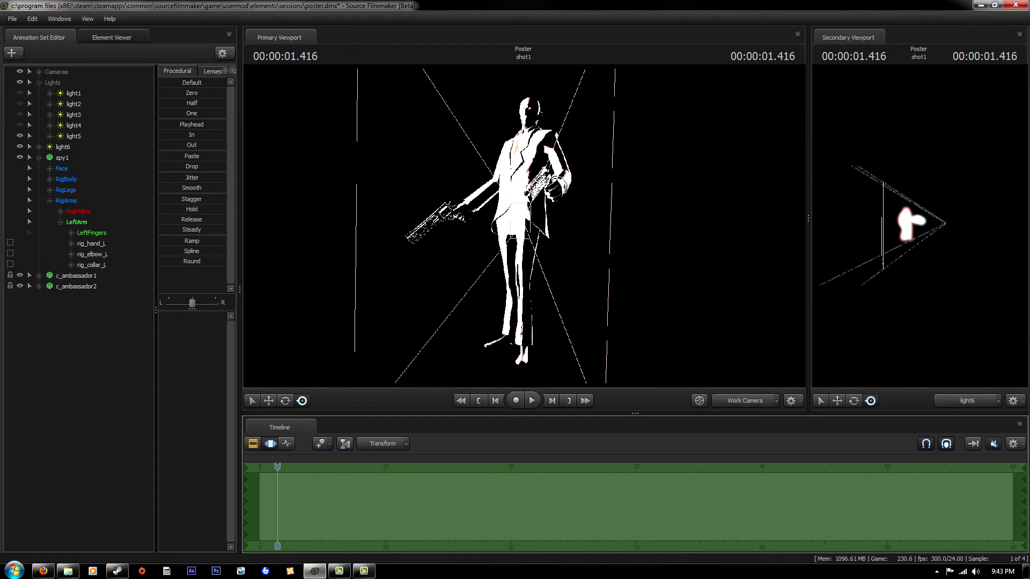
{"action": "left_click", "coordinate": [12, 19]}
{"action": "left_click", "coordinate": [12, 18]}
{"action": "left_click", "coordinate": [126, 137]}
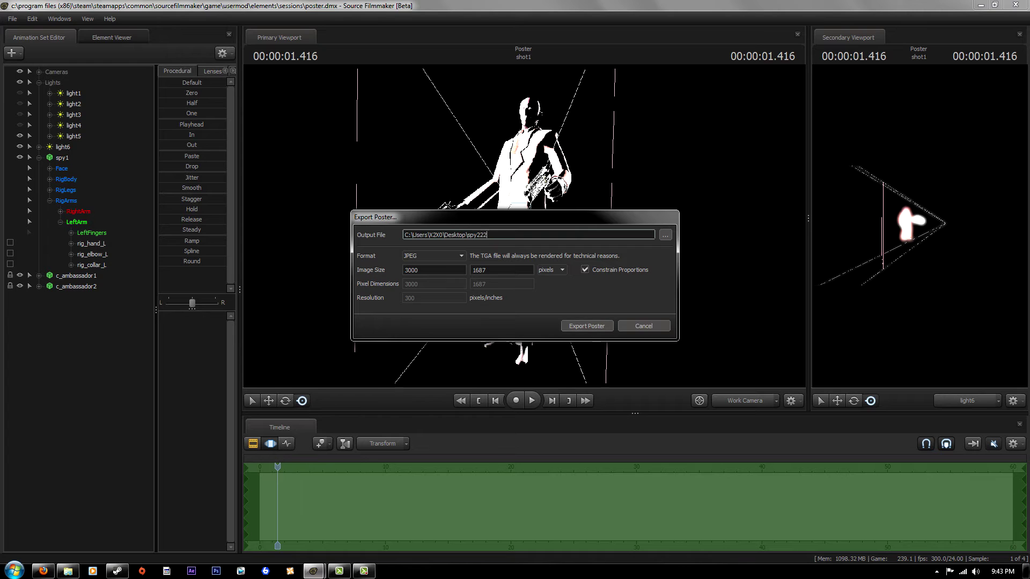
{"action": "key", "text": "Return"}
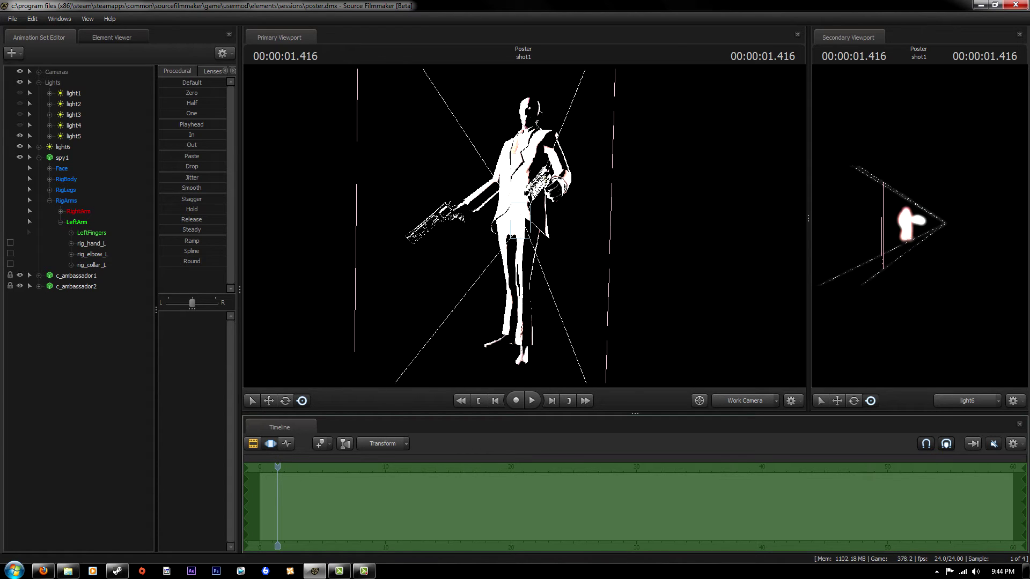
Step: Enable red light4, view through camera1, save the session, and export poster spy2223
{"action": "left_click", "coordinate": [20, 125]}
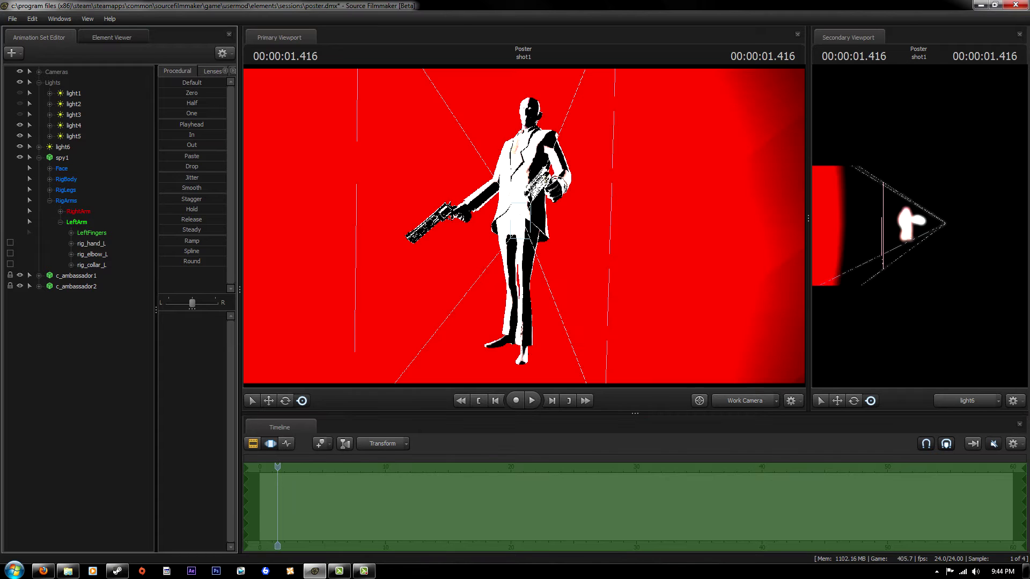
{"action": "left_click", "coordinate": [11, 18]}
{"action": "mouse_move", "coordinate": [23, 127]}
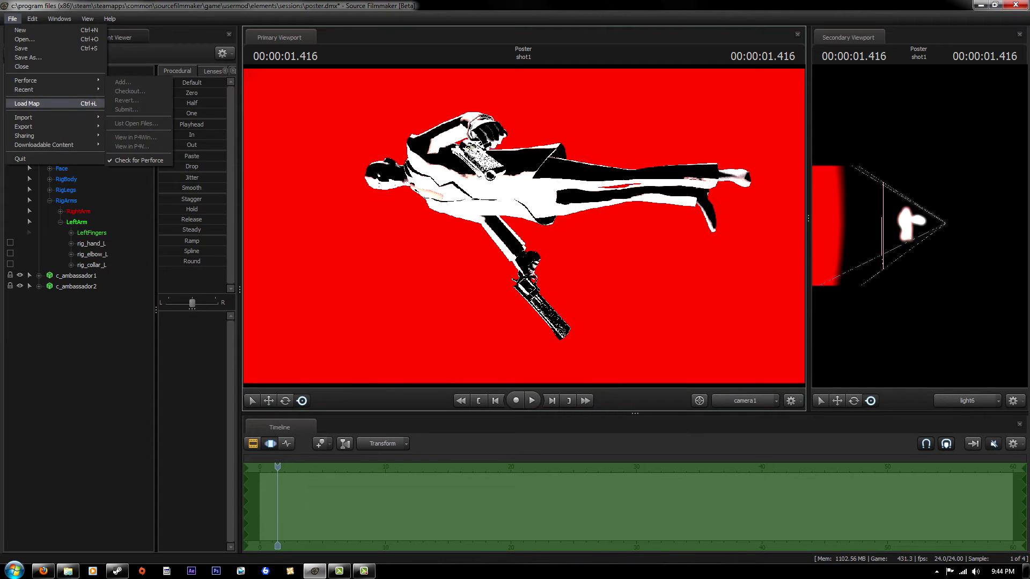
{"action": "left_click", "coordinate": [20, 159]}
{"action": "left_click", "coordinate": [572, 295]}
{"action": "left_click", "coordinate": [12, 18]}
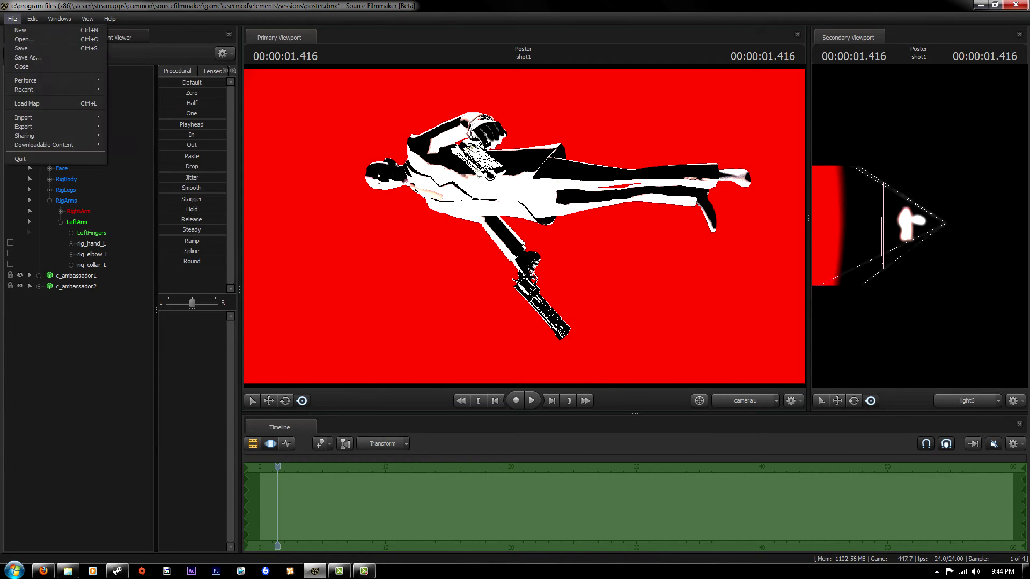
{"action": "left_click", "coordinate": [139, 127]}
{"action": "left_click", "coordinate": [457, 296]}
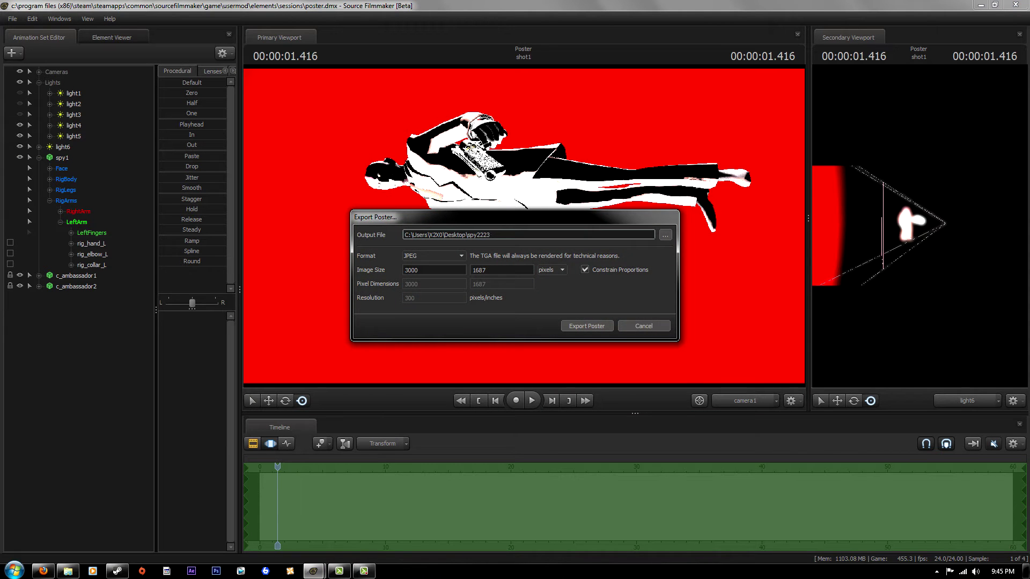
{"action": "key", "text": "Return"}
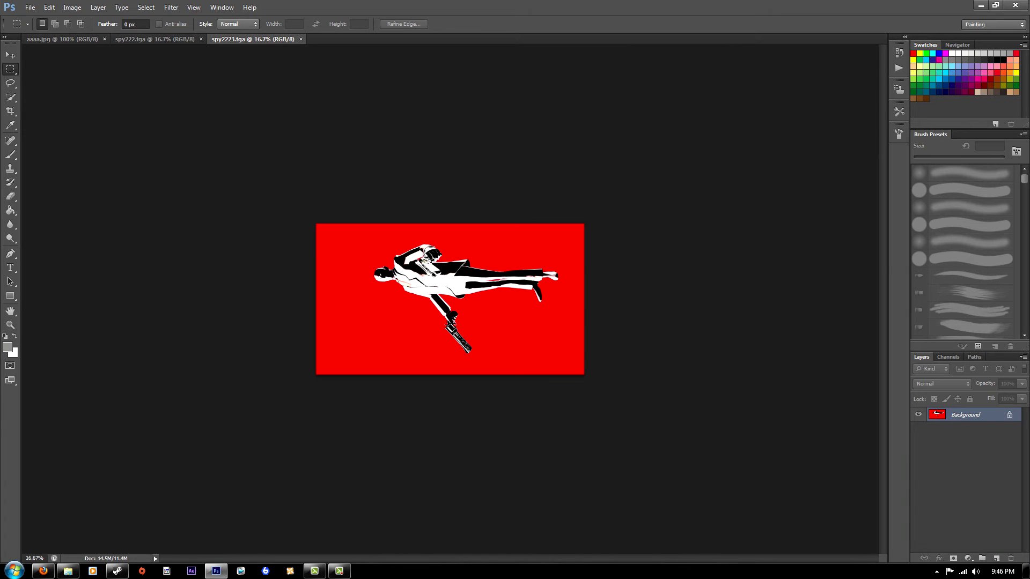
Step: In spy222, hide Layer 1 and desaturate the Spy figure
{"action": "key", "text": "ctrl+shift+Tab"}
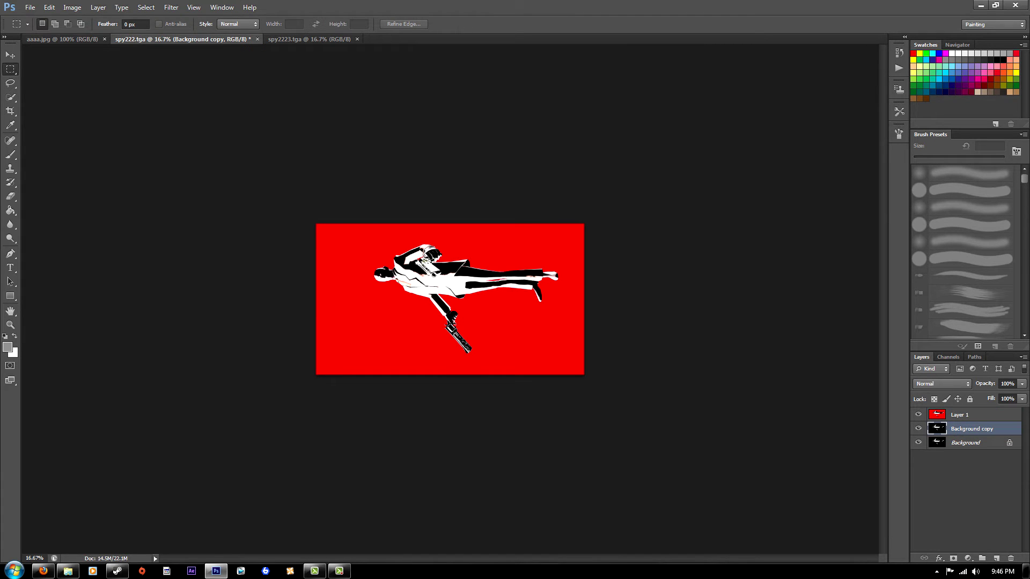
{"action": "left_click", "coordinate": [919, 415]}
{"action": "key", "text": "ctrl+plus"}
{"action": "key", "text": "ctrl+plus"}
{"action": "key", "text": "ctrl+plus"}
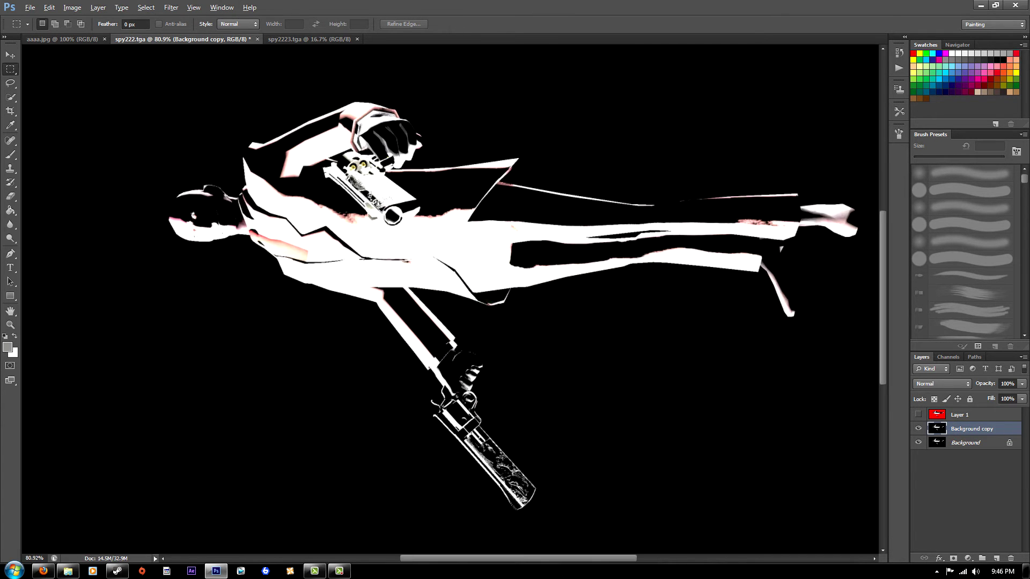
{"action": "left_click", "coordinate": [121, 7]}
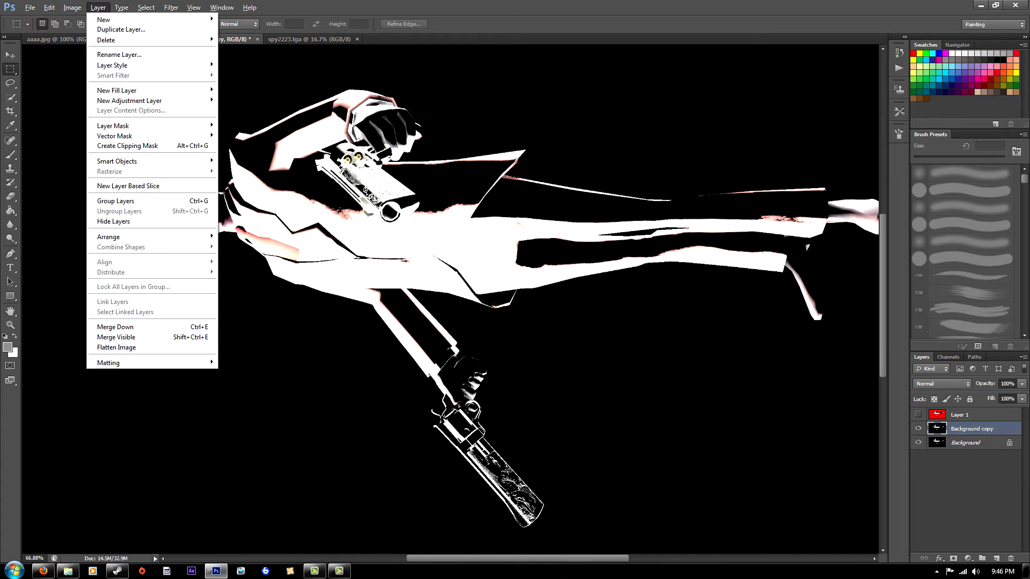
{"action": "left_click", "coordinate": [214, 247]}
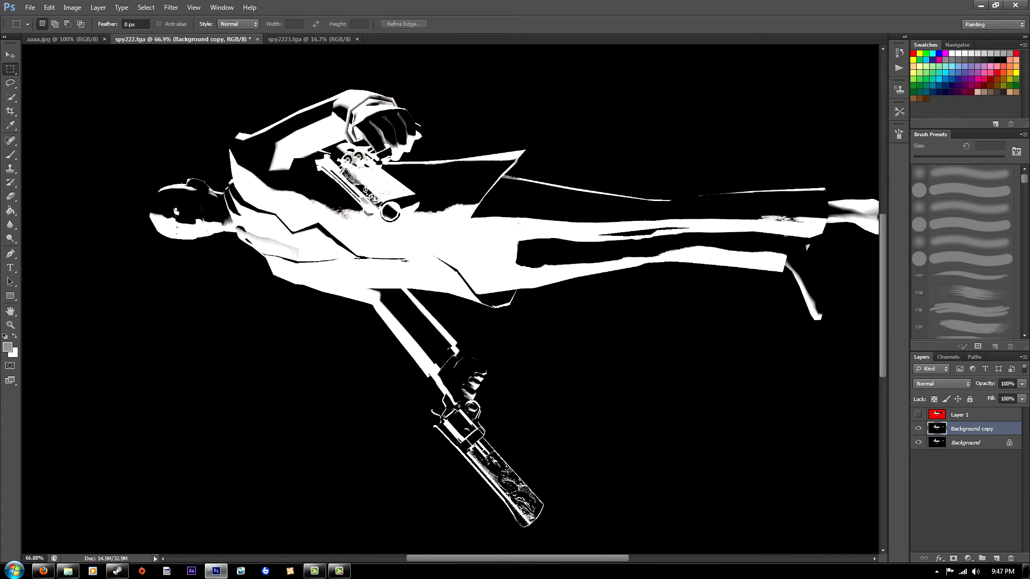
{"action": "key", "text": "ctrl+0"}
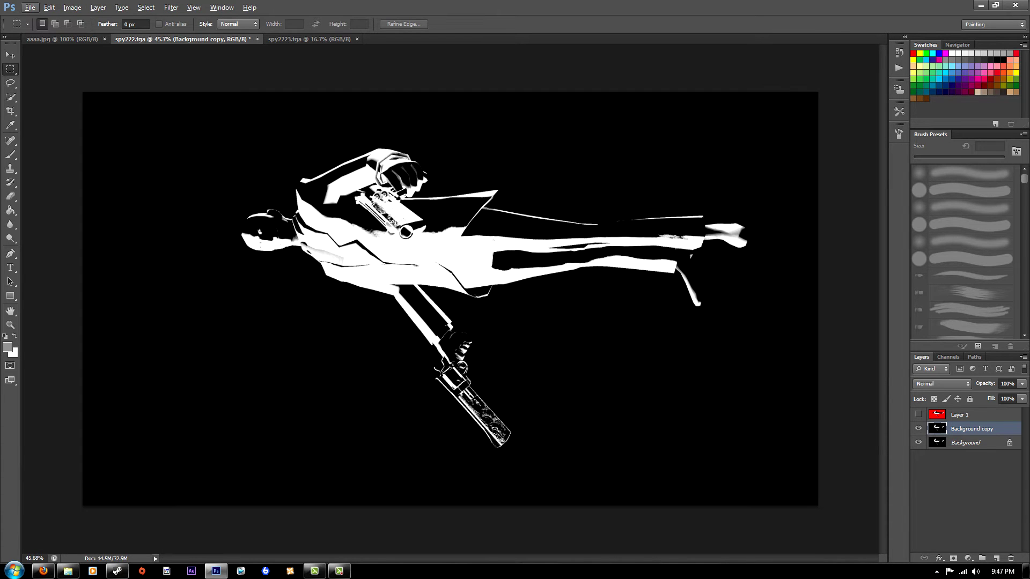
Step: Rotate the view upright, show Layer 1, and move Background copy above it
{"action": "key", "text": "r"}
{"action": "left_click_drag", "start_coordinate": [454, 161], "coordinate": [375, 301]}
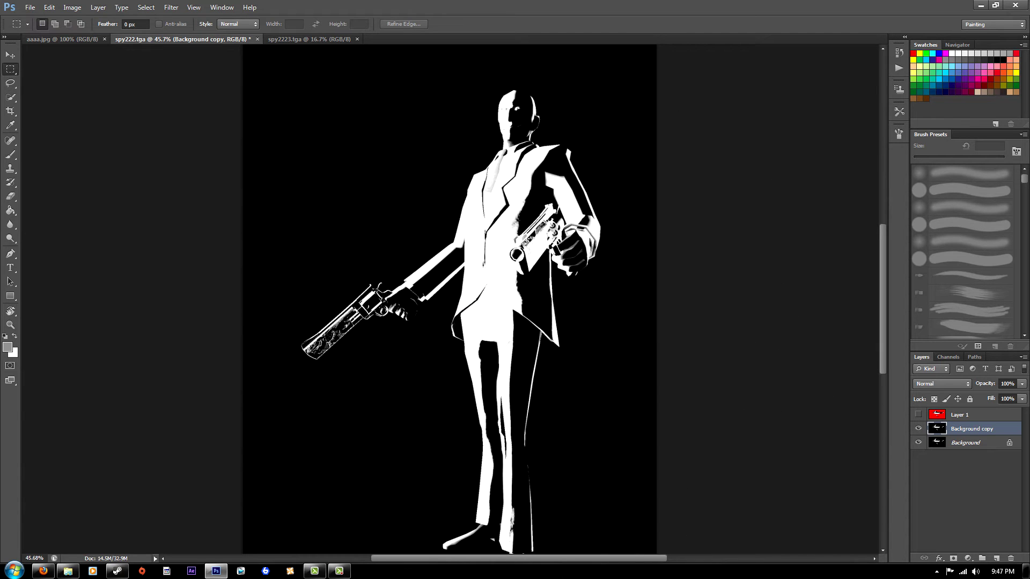
{"action": "left_click", "coordinate": [918, 414]}
{"action": "key", "text": "alt+bracketright"}
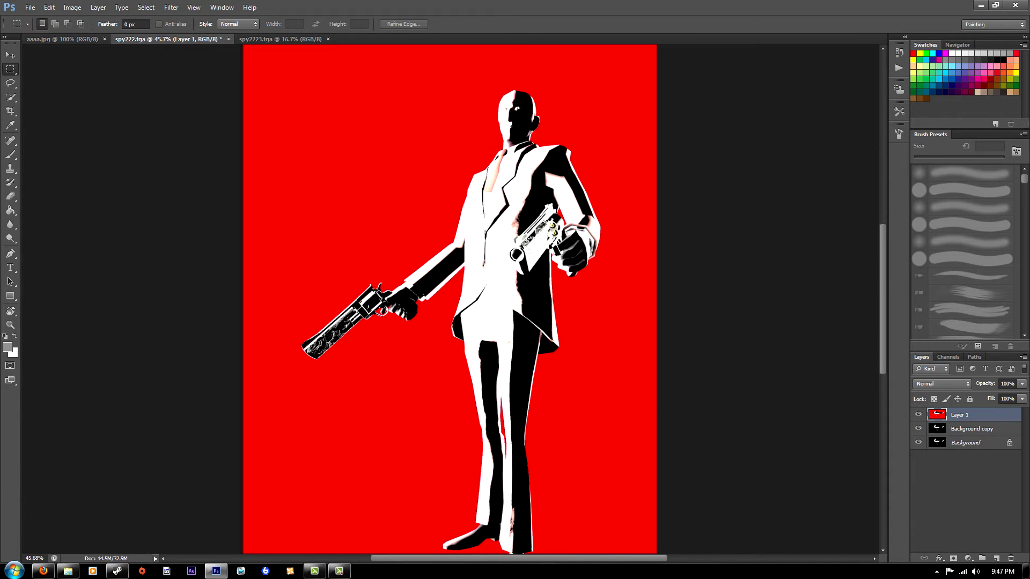
{"action": "key", "text": "alt+bracketleft"}
{"action": "key", "text": "ctrl+bracketright"}
Step: Magic-erase the black background from a duplicated figure layer, then select all in the logo image
{"action": "key", "text": "e"}
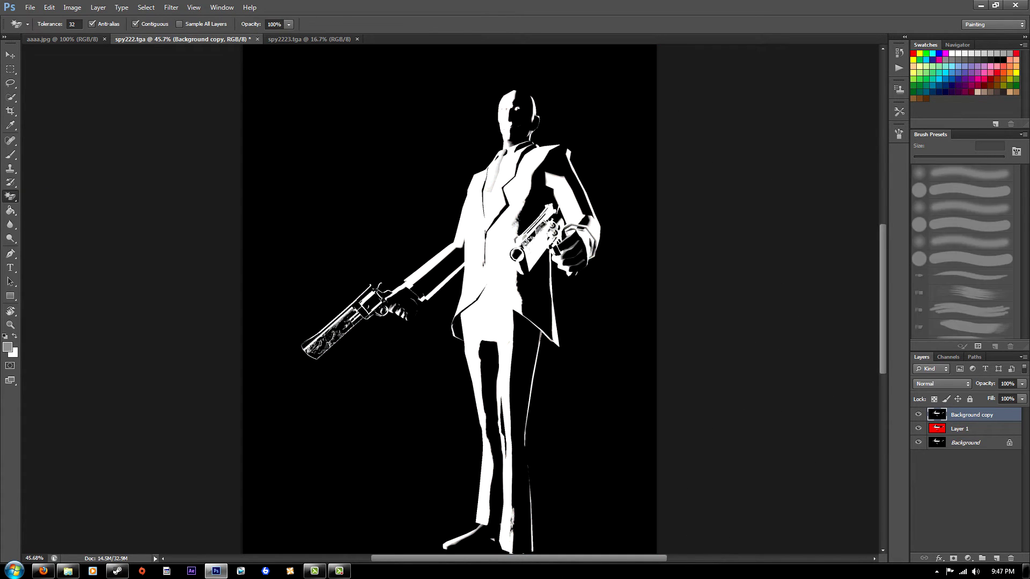
{"action": "key", "text": "ctrl+j"}
{"action": "left_click", "coordinate": [919, 429]}
{"action": "left_click", "coordinate": [617, 510]}
{"action": "scroll", "coordinate": [449, 301], "scroll_direction": "down", "scroll_amount": 1}
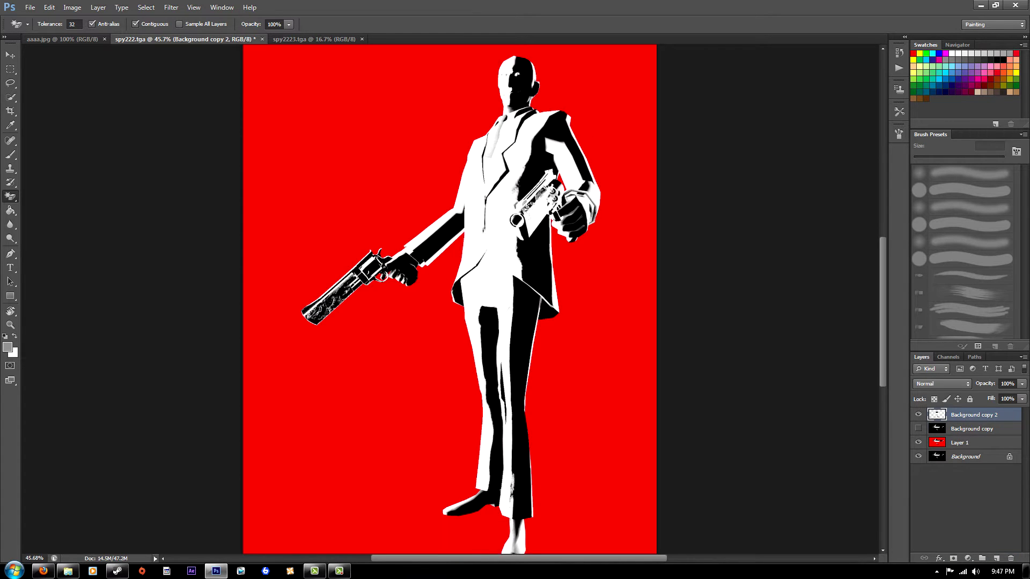
{"action": "scroll", "coordinate": [450, 301], "scroll_direction": "down", "scroll_amount": 2}
{"action": "key", "text": "ctrl+shift+Tab"}
{"action": "key", "text": "ctrl+a"}
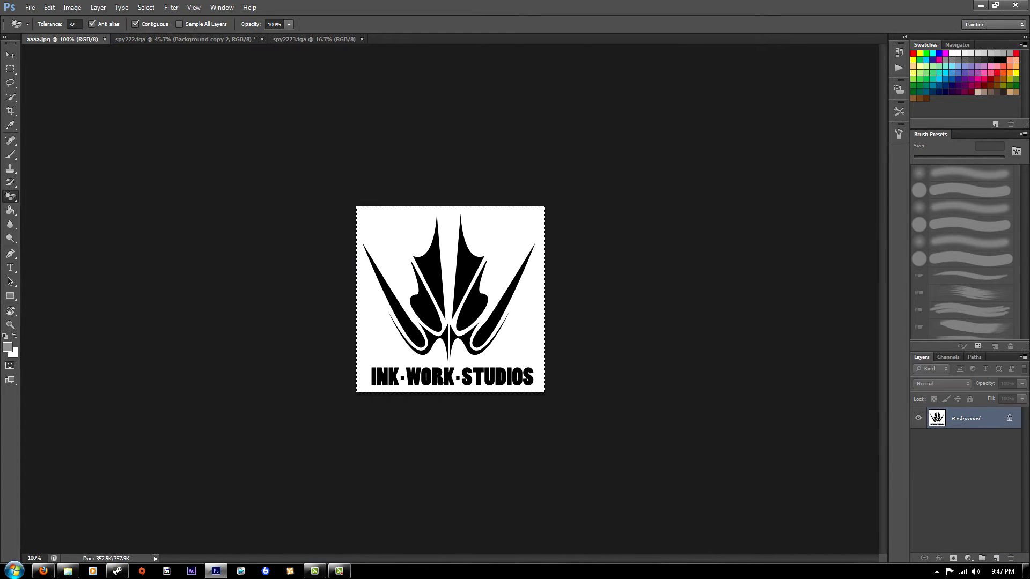
Step: Paste the INK-WORK-STUDIOS logo into spy222.tga, rotated level and moved toward a bottom corner
{"action": "key", "text": "ctrl+c"}
{"action": "key", "text": "b"}
{"action": "key", "text": "ctrl+Tab"}
{"action": "key", "text": "ctrl+v"}
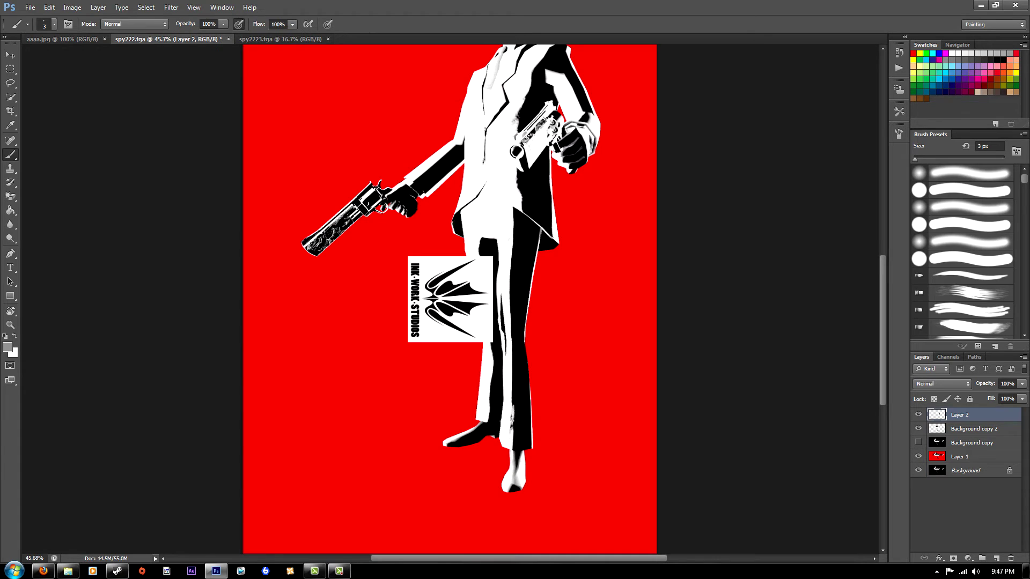
{"action": "key", "text": "ctrl+t"}
{"action": "left_click_drag", "start_coordinate": [450, 299], "coordinate": [382, 385]}
{"action": "mouse_move", "coordinate": [330, 332]}
{"action": "left_mouse_down"}
{"action": "mouse_move", "coordinate": [322, 413]}
{"action": "mouse_move", "coordinate": [336, 424]}
{"action": "left_mouse_up"}
{"action": "key", "text": "v"}
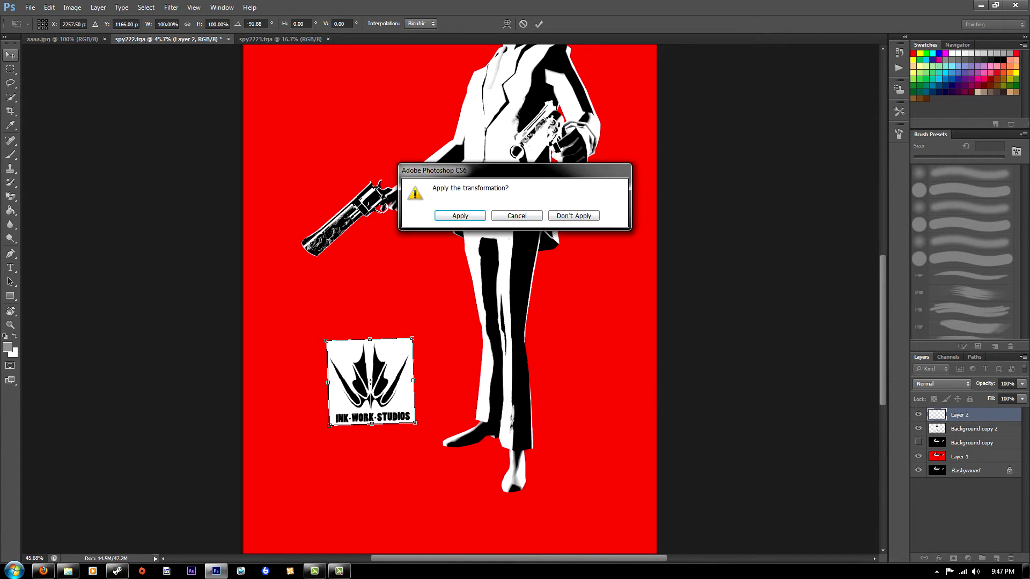
{"action": "key", "text": "Return"}
Step: Nudge the logo further into the corner and recommit its transform
{"action": "scroll", "coordinate": [376, 241], "scroll_direction": "down", "scroll_amount": 2}
{"action": "mouse_move", "coordinate": [382, 238]}
{"action": "left_mouse_down"}
{"action": "mouse_move", "coordinate": [300, 366]}
{"action": "mouse_move", "coordinate": [318, 375]}
{"action": "left_mouse_up"}
{"action": "key", "text": "ctrl+t"}
{"action": "key", "text": "Return"}
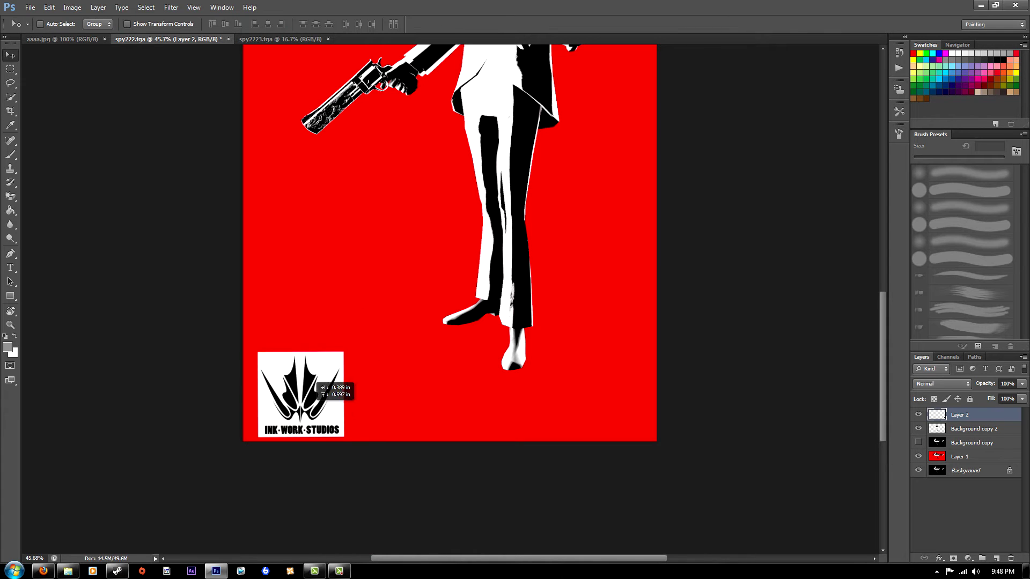
Step: Crop a strip off the top of the canvas and zoom slightly into the poster
{"action": "scroll", "coordinate": [322, 379], "scroll_direction": "up", "scroll_amount": 5}
{"action": "scroll", "coordinate": [322, 379], "scroll_direction": "down", "scroll_amount": 5}
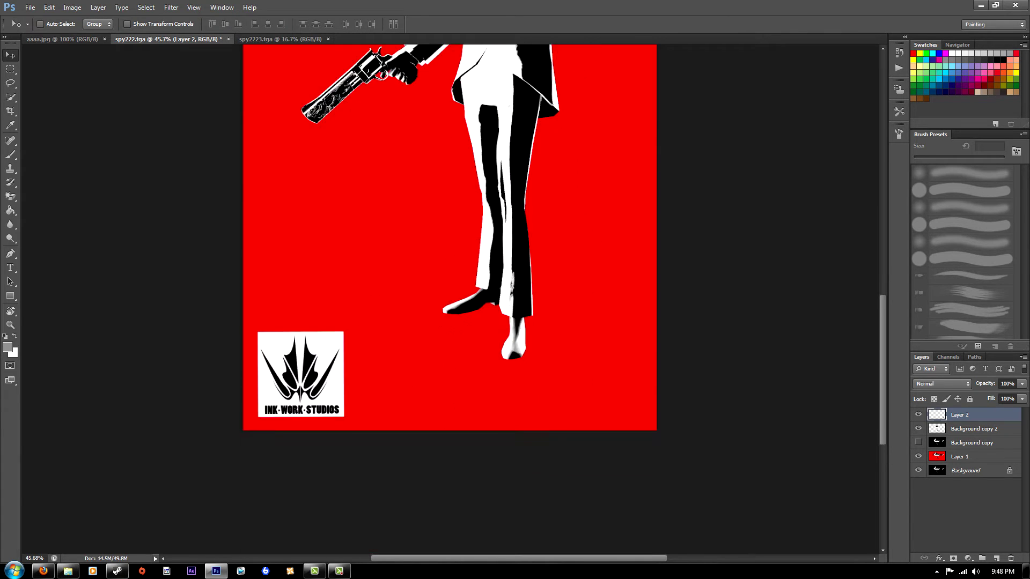
{"action": "scroll", "coordinate": [322, 379], "scroll_direction": "up", "scroll_amount": 5}
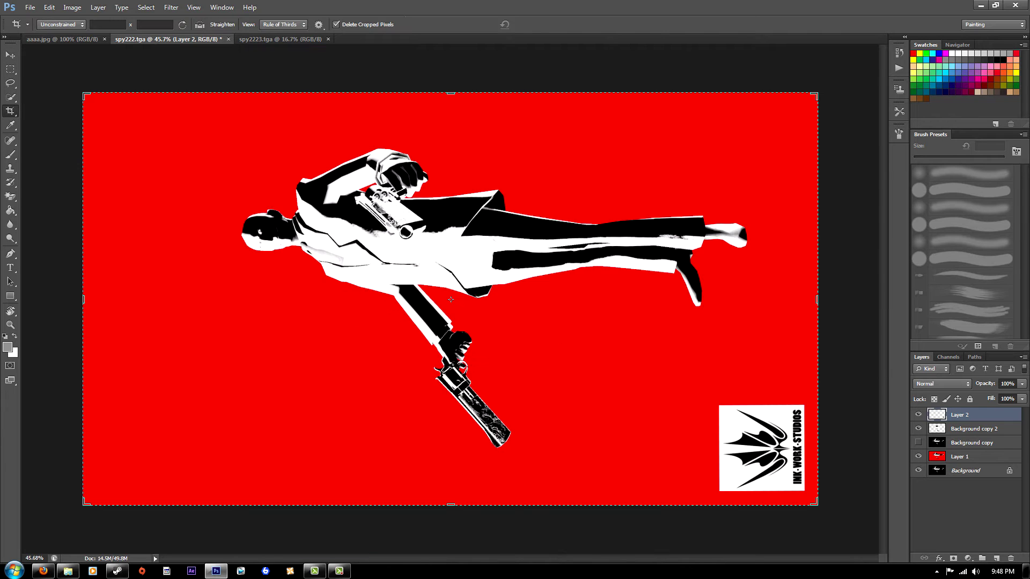
{"action": "left_click_drag", "start_coordinate": [451, 69], "coordinate": [450, 117]}
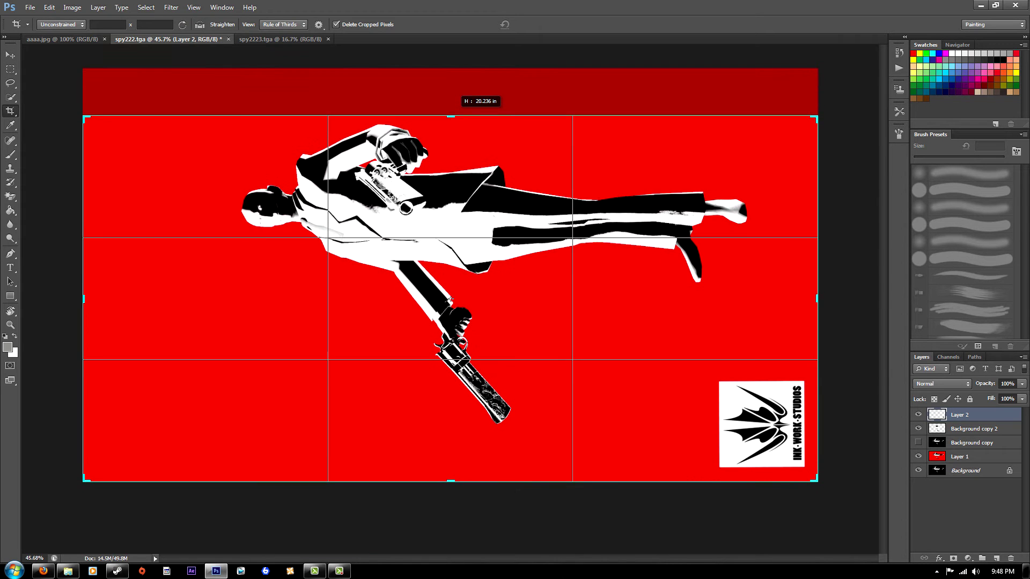
{"action": "key", "text": "Return"}
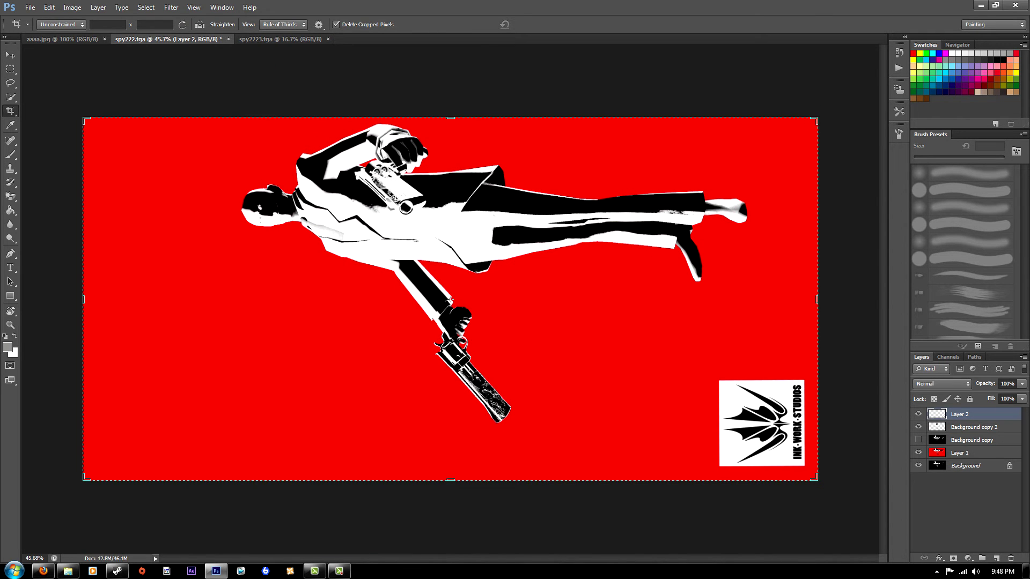
{"action": "key", "text": "v"}
{"action": "left_click", "coordinate": [61, 39]}
{"action": "left_click", "coordinate": [168, 39]}
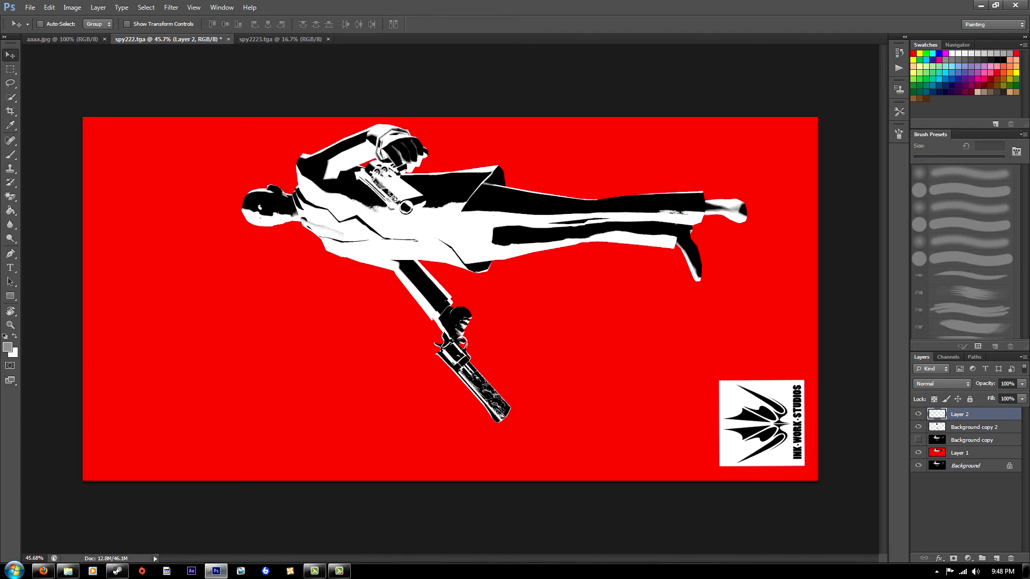
{"action": "left_click_drag", "start_coordinate": [215, 175], "coordinate": [226, 174]}
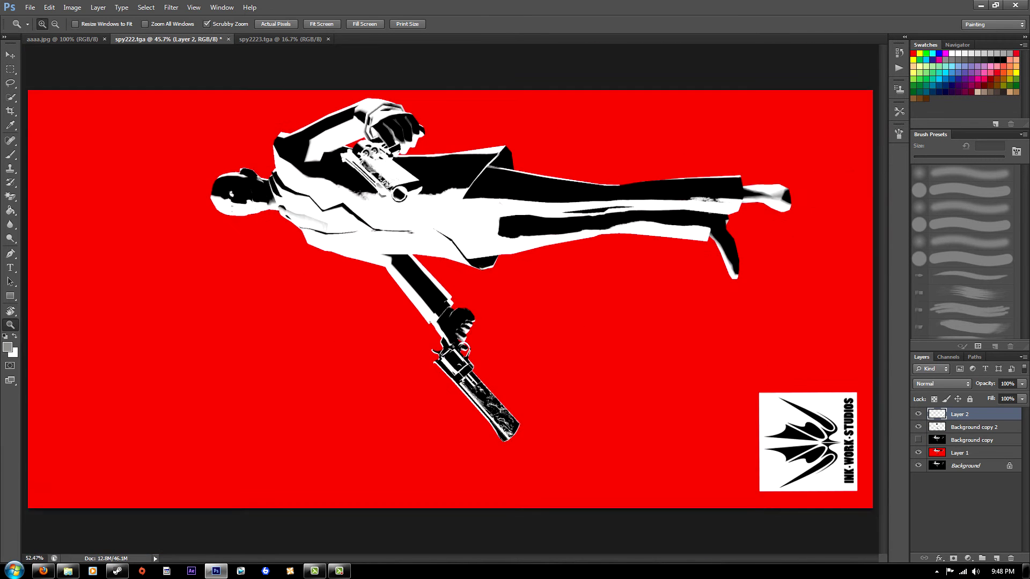
Step: Make Layer 1 active, compare Background copy visibility, and duplicate Background copy 2
{"action": "left_click", "coordinate": [960, 453]}
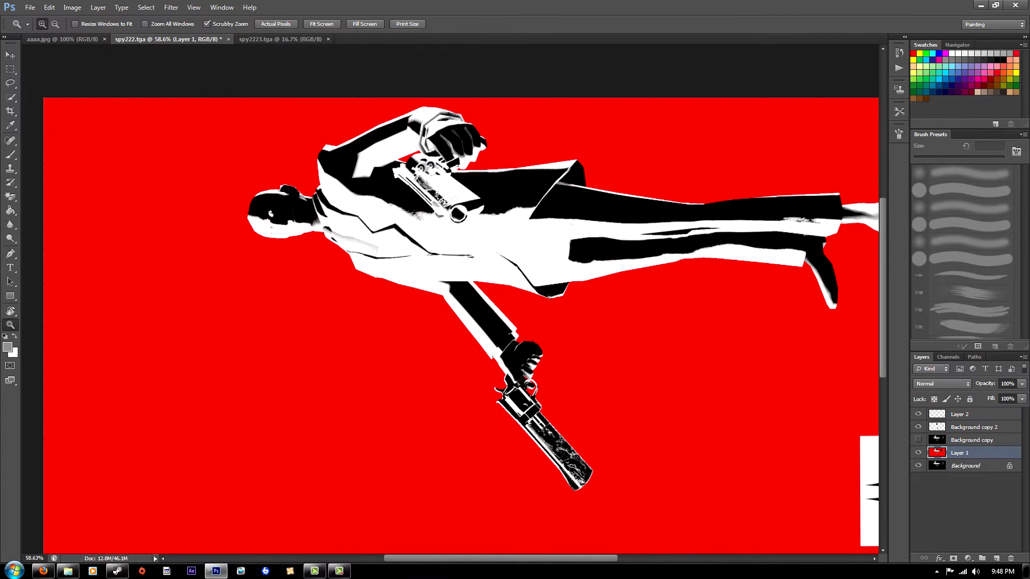
{"action": "left_click", "coordinate": [918, 440]}
{"action": "left_click", "coordinate": [919, 440]}
{"action": "left_click", "coordinate": [919, 440]}
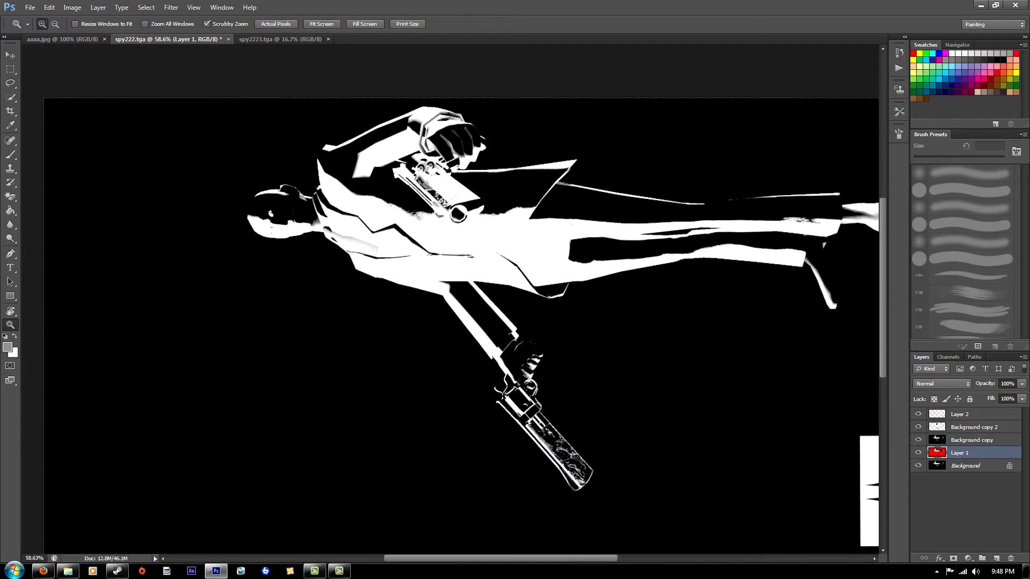
{"action": "left_click", "coordinate": [918, 440]}
{"action": "mouse_move", "coordinate": [971, 427]}
{"action": "left_mouse_down"}
{"action": "mouse_move", "coordinate": [960, 557]}
{"action": "mouse_move", "coordinate": [997, 559]}
{"action": "left_mouse_up"}
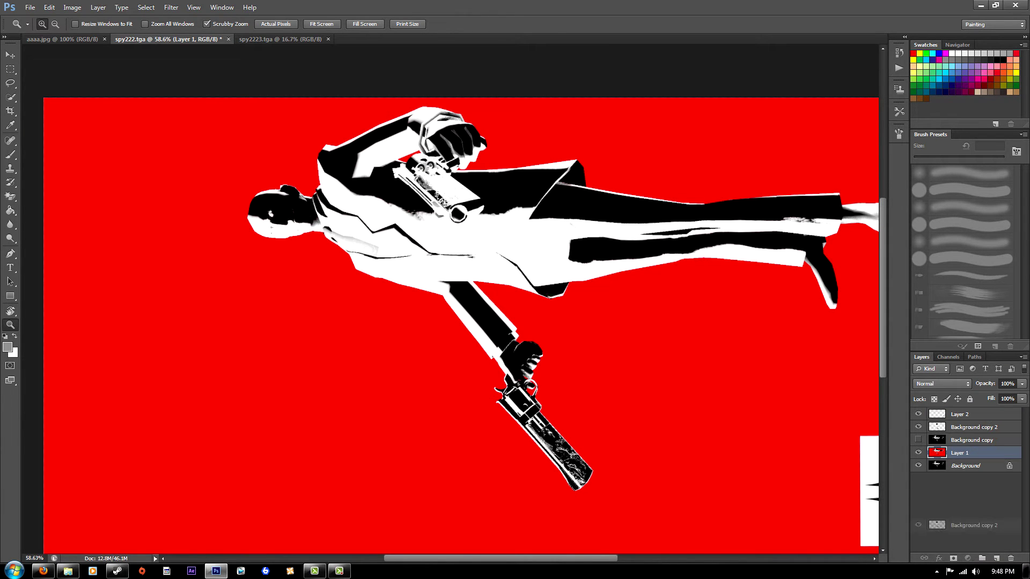
{"action": "left_click", "coordinate": [918, 440]}
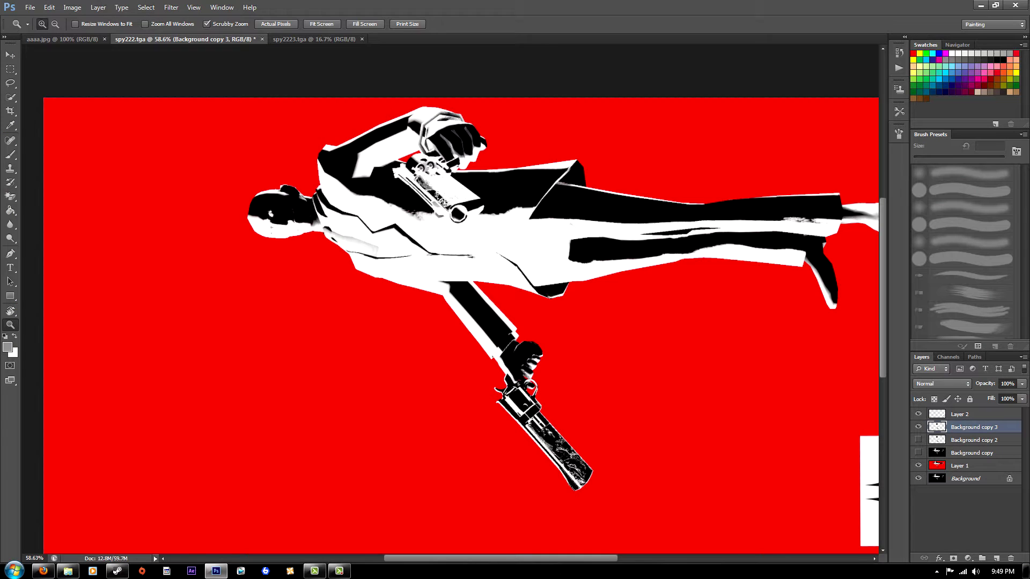
Step: Paint white over the dark specks on the Spy's face with a small brush
{"action": "key", "text": "b"}
{"action": "scroll", "coordinate": [269, 215], "scroll_direction": "up", "scroll_amount": 5, "text": "alt"}
{"action": "key", "text": "d"}
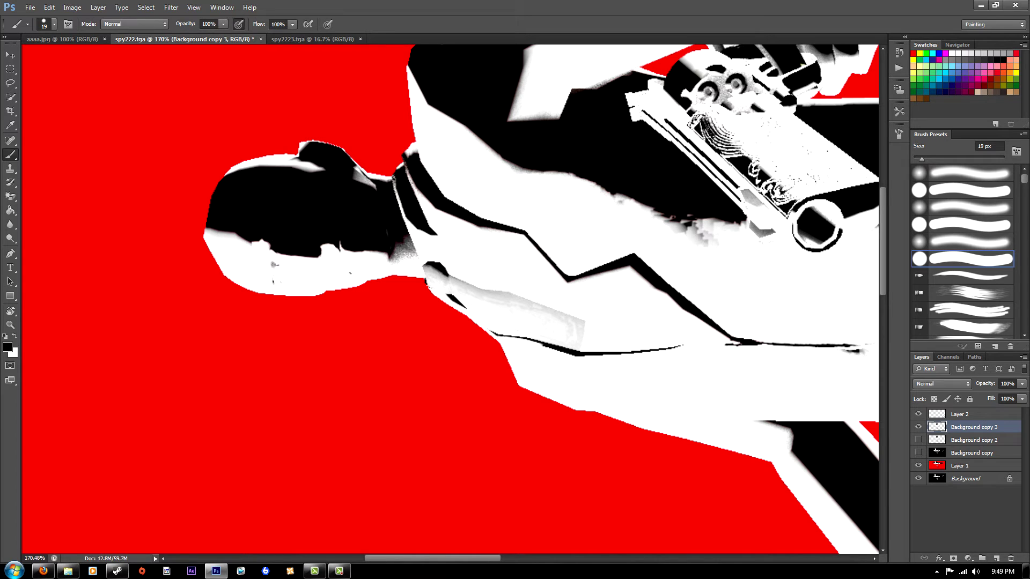
{"action": "scroll", "coordinate": [451, 301], "scroll_direction": "down", "scroll_amount": 3, "text": "alt"}
{"action": "scroll", "coordinate": [450, 300], "scroll_direction": "up", "scroll_amount": 3, "text": "alt"}
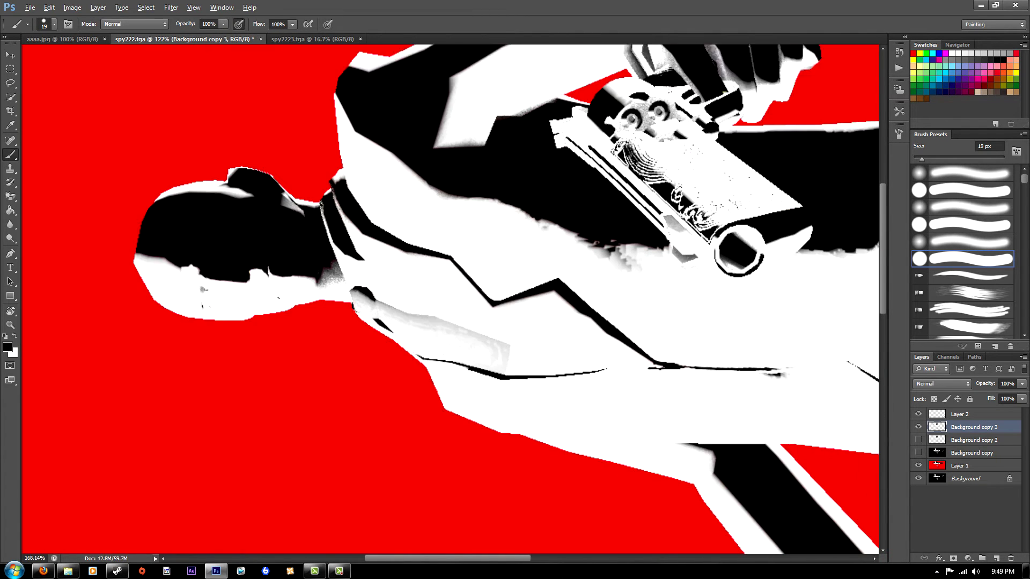
{"action": "scroll", "coordinate": [451, 300], "scroll_direction": "up", "scroll_amount": 1, "text": "alt"}
{"action": "key", "text": "bracketleft"}
{"action": "key", "text": "bracketleft"}
{"action": "key", "text": "bracketleft"}
{"action": "scroll", "coordinate": [451, 301], "scroll_direction": "up", "scroll_amount": 1, "text": "alt"}
{"action": "scroll", "coordinate": [282, 233], "scroll_direction": "down", "scroll_amount": 2, "text": "alt"}
{"action": "scroll", "coordinate": [282, 233], "scroll_direction": "down", "scroll_amount": 3, "text": "alt"}
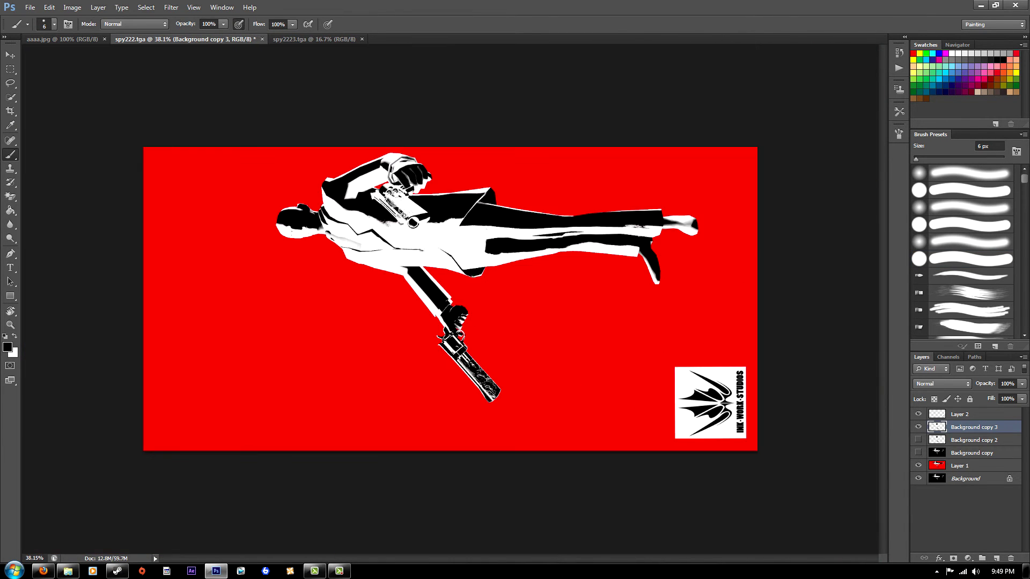
{"action": "scroll", "coordinate": [282, 234], "scroll_direction": "up", "scroll_amount": 5, "text": "alt"}
{"action": "left_click_drag", "start_coordinate": [318, 225], "coordinate": [320, 240]}
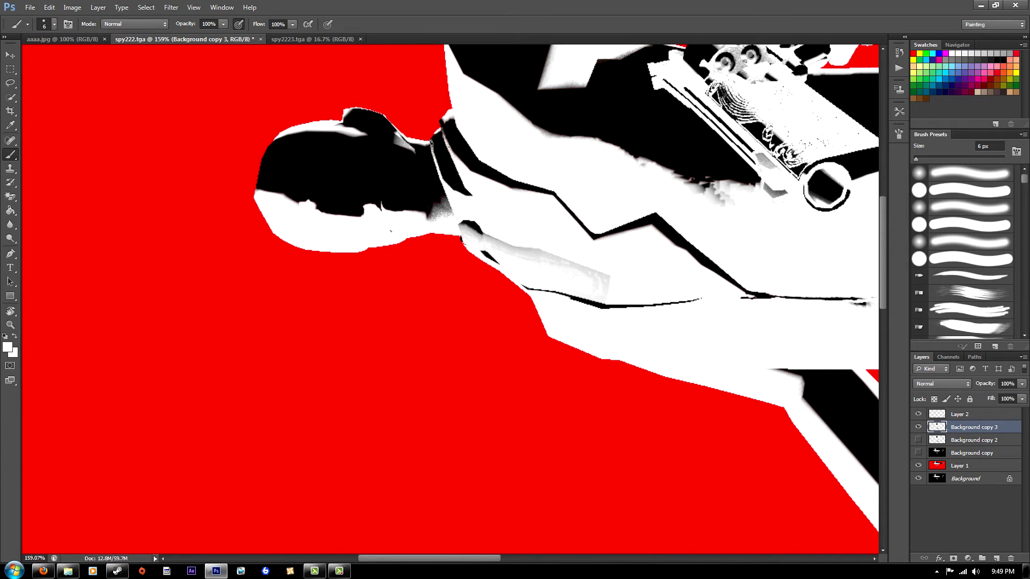
{"action": "scroll", "coordinate": [451, 300], "scroll_direction": "down", "scroll_amount": 2, "text": "alt"}
{"action": "scroll", "coordinate": [451, 301], "scroll_direction": "down", "scroll_amount": 2, "text": "alt"}
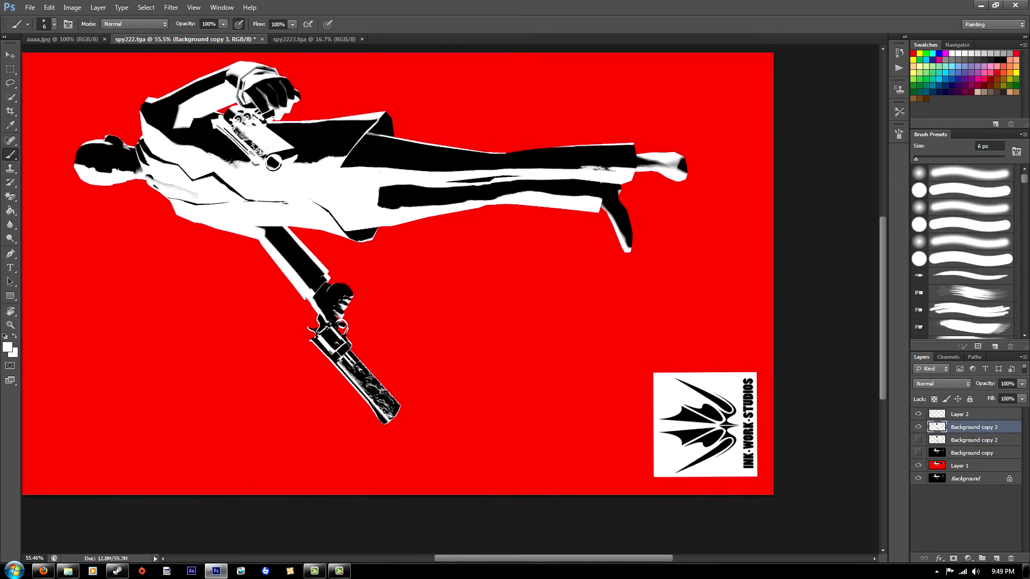
Step: Duplicate the figure layer and apply a Gaussian Blur to the copy
{"action": "left_click_drag", "start_coordinate": [450, 300], "coordinate": [625, 327]}
{"action": "key", "text": "ctrl+j"}
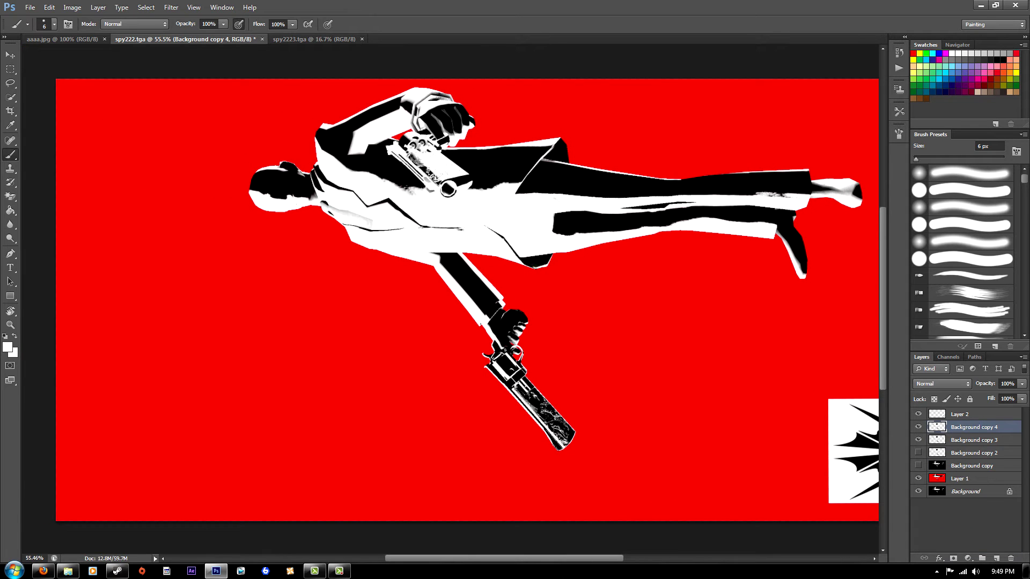
{"action": "left_click", "coordinate": [172, 8]}
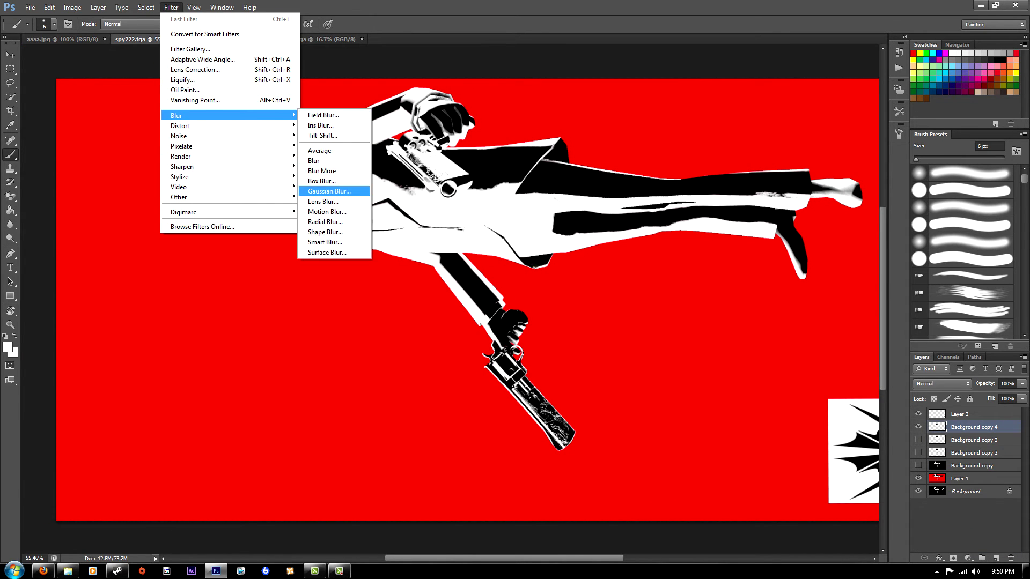
{"action": "left_click", "coordinate": [328, 188]}
{"action": "key", "text": "Return"}
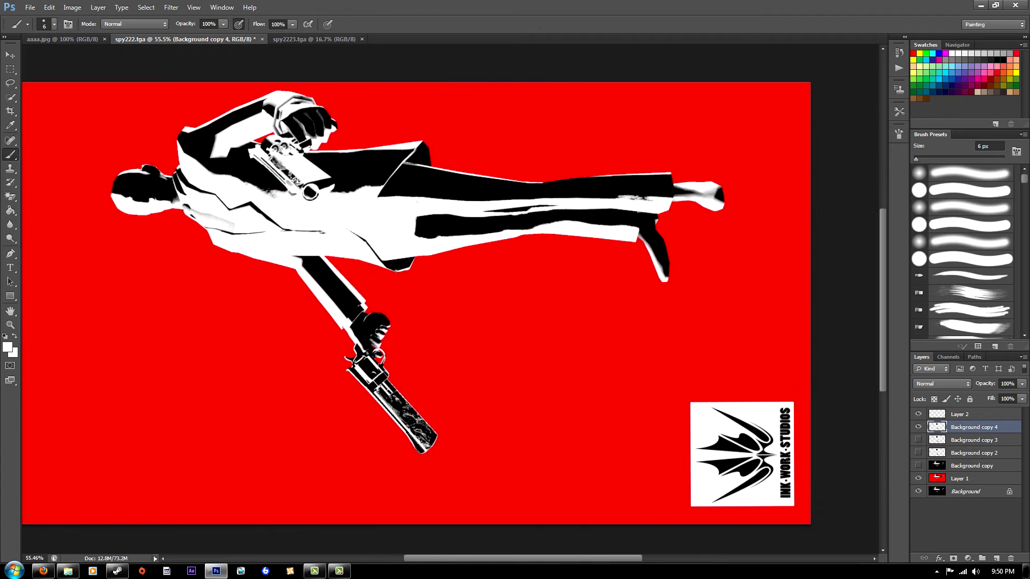
Step: Rotate the view so the figure stands upright and add an empty Layer 3
{"action": "key", "text": "r"}
{"action": "left_click_drag", "start_coordinate": [466, 295], "coordinate": [451, 300]}
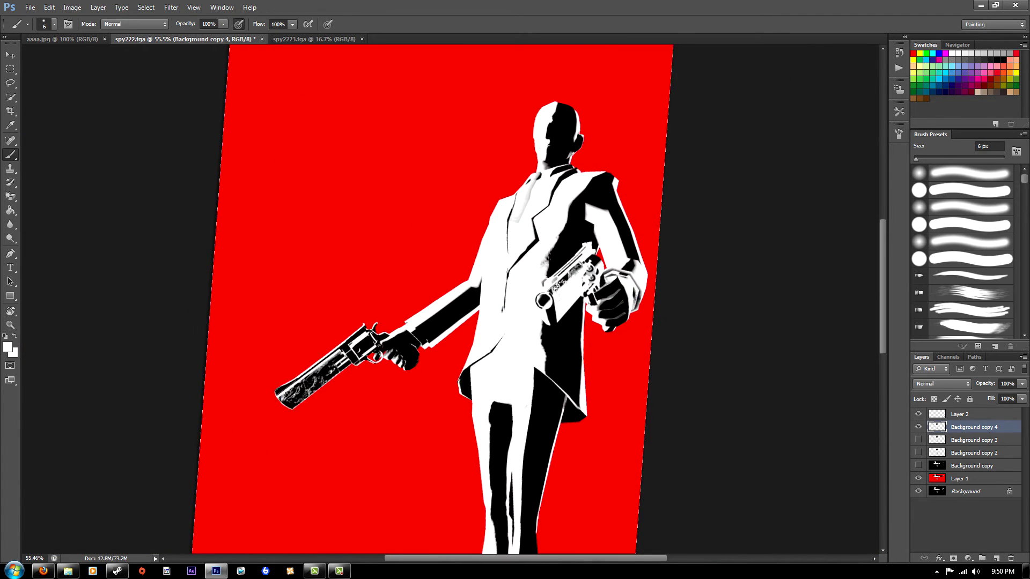
{"action": "key", "text": "Escape"}
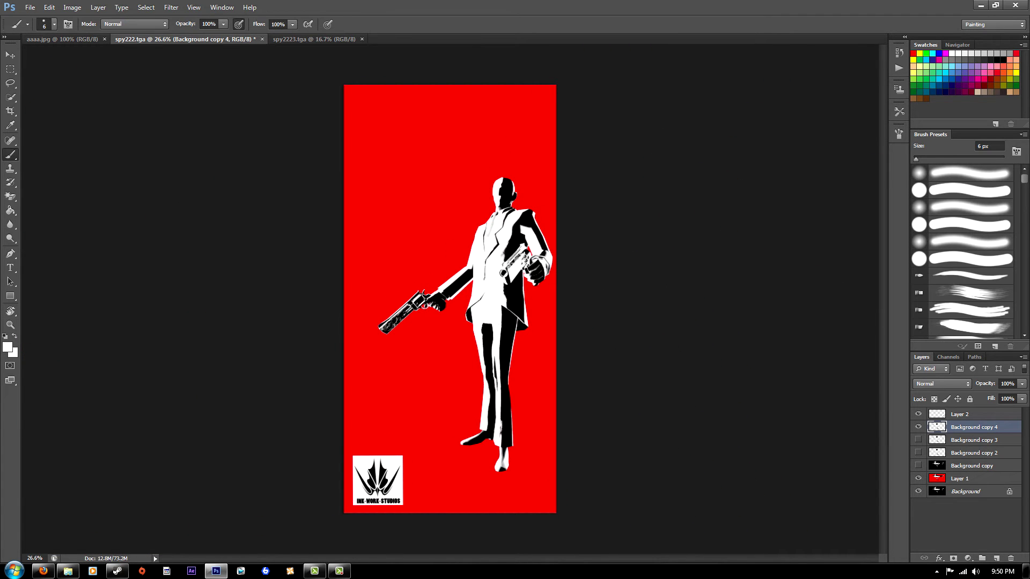
{"action": "key", "text": "ctrl+shift+alt+n"}
Step: Cut a rectangular window around the figure out of a duplicate of red Layer 1
{"action": "key", "text": "m"}
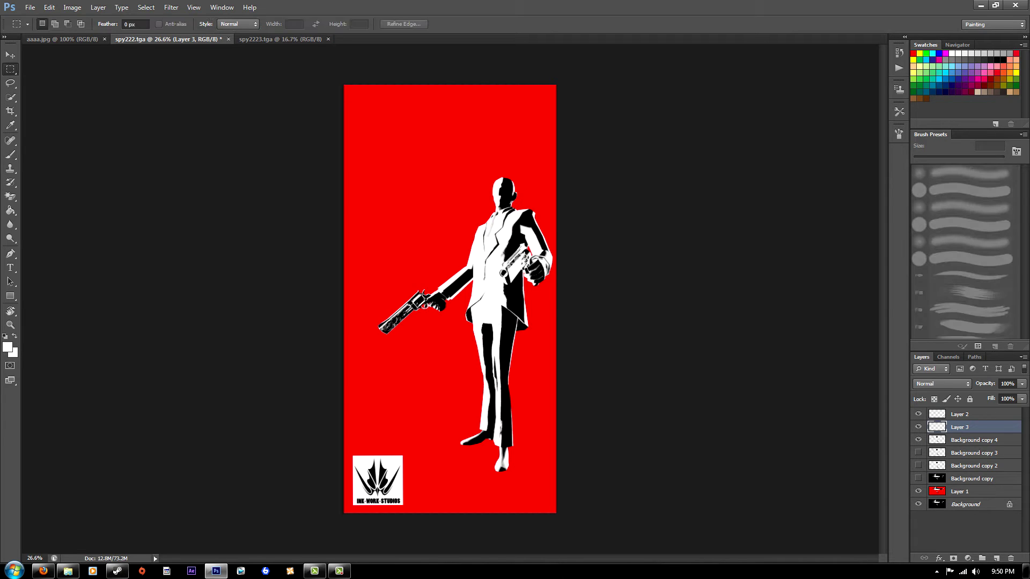
{"action": "left_click_drag", "start_coordinate": [396, 148], "coordinate": [541, 425]}
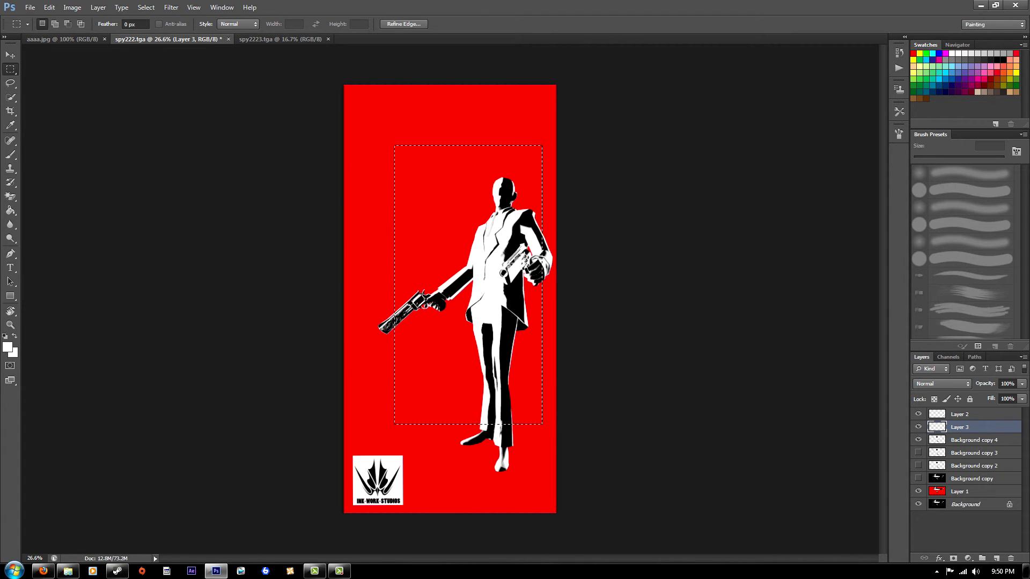
{"action": "left_click_drag", "start_coordinate": [960, 492], "coordinate": [996, 559]}
{"action": "left_click", "coordinate": [919, 505]}
{"action": "key", "text": "Delete"}
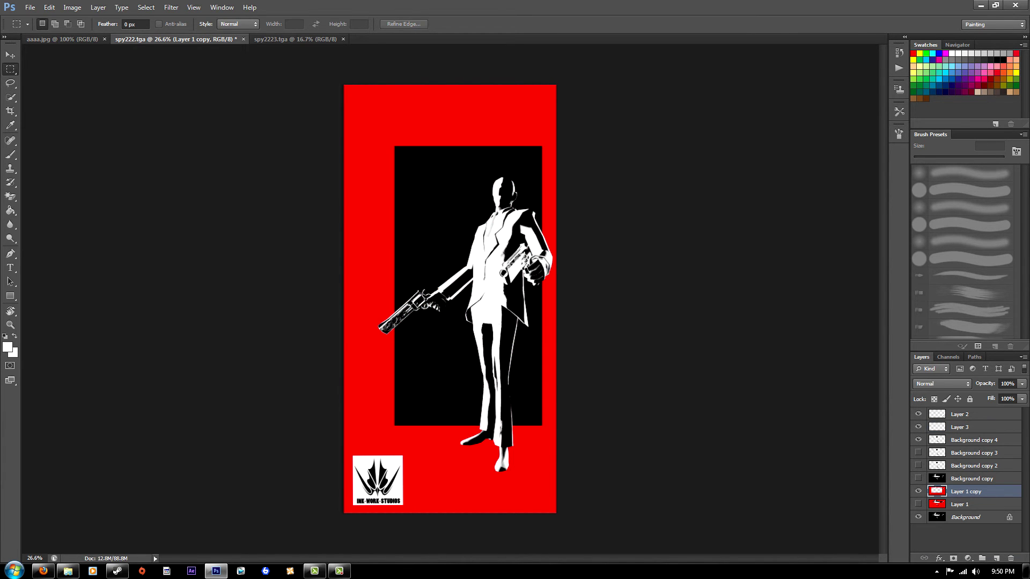
Step: Compare the frame with and without the cut-out, then shift it slightly up-left
{"action": "left_click", "coordinate": [918, 491]}
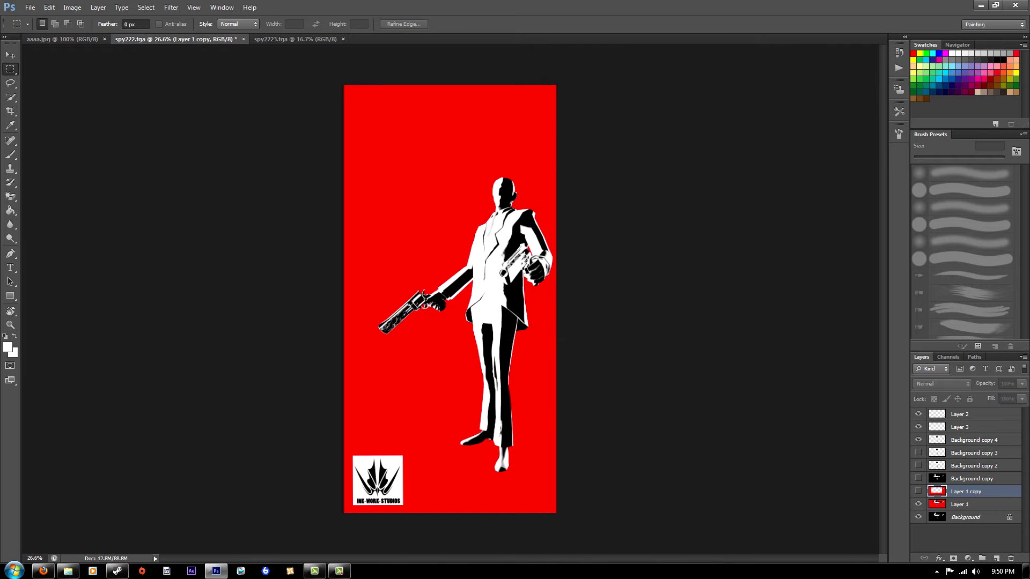
{"action": "left_click", "coordinate": [918, 492]}
{"action": "left_click", "coordinate": [918, 504]}
{"action": "key", "text": "ctrl+z"}
{"action": "key", "text": "ctrl+z"}
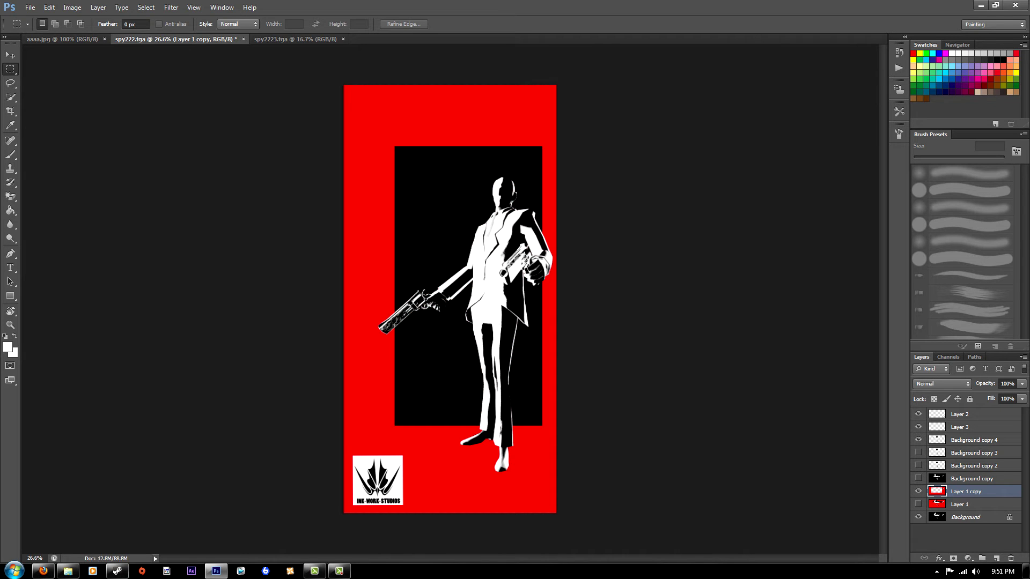
{"action": "key", "text": "v"}
{"action": "mouse_move", "coordinate": [451, 339]}
{"action": "left_mouse_down"}
{"action": "mouse_move", "coordinate": [310, 294]}
{"action": "mouse_move", "coordinate": [450, 339]}
{"action": "left_mouse_up"}
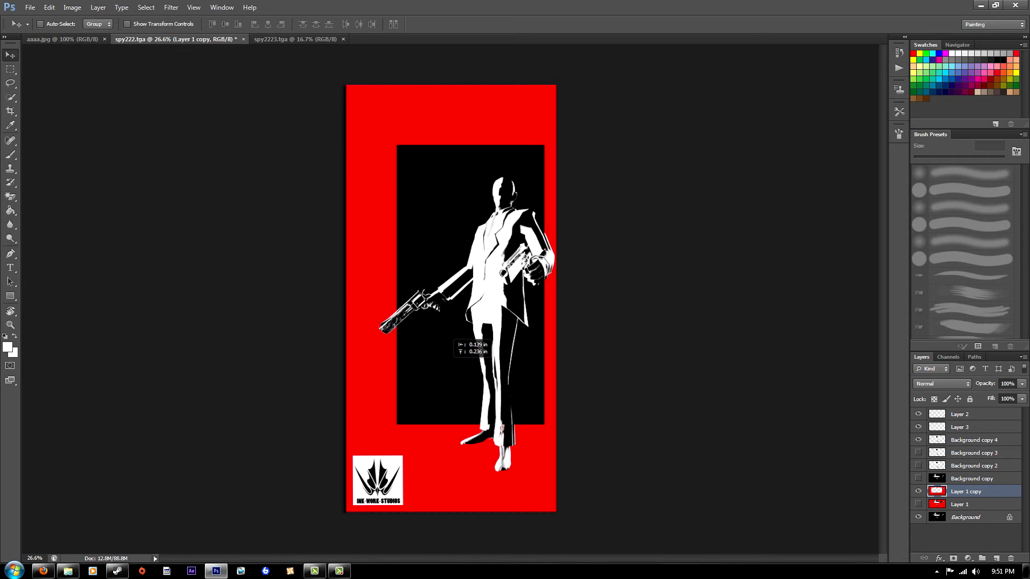
Step: Toggle the red frame and black backdrop layers so the Spy shows on plain black
{"action": "scroll", "coordinate": [451, 434], "scroll_direction": "up", "scroll_amount": 5, "text": "alt"}
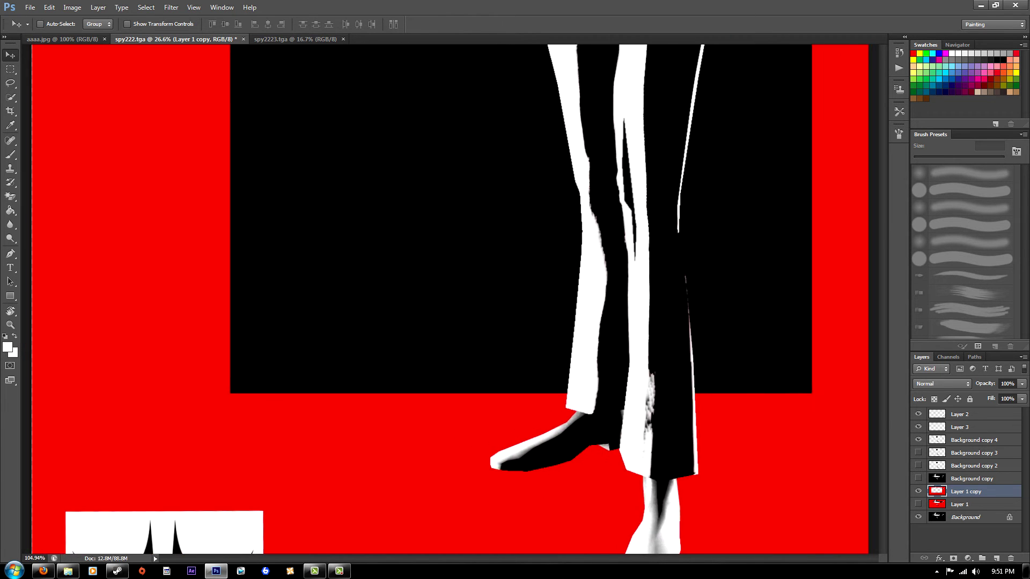
{"action": "scroll", "coordinate": [451, 434], "scroll_direction": "down", "scroll_amount": 2, "text": "alt"}
{"action": "scroll", "coordinate": [504, 413], "scroll_direction": "down", "scroll_amount": 2, "text": "alt"}
{"action": "scroll", "coordinate": [503, 413], "scroll_direction": "down", "scroll_amount": 1, "text": "alt"}
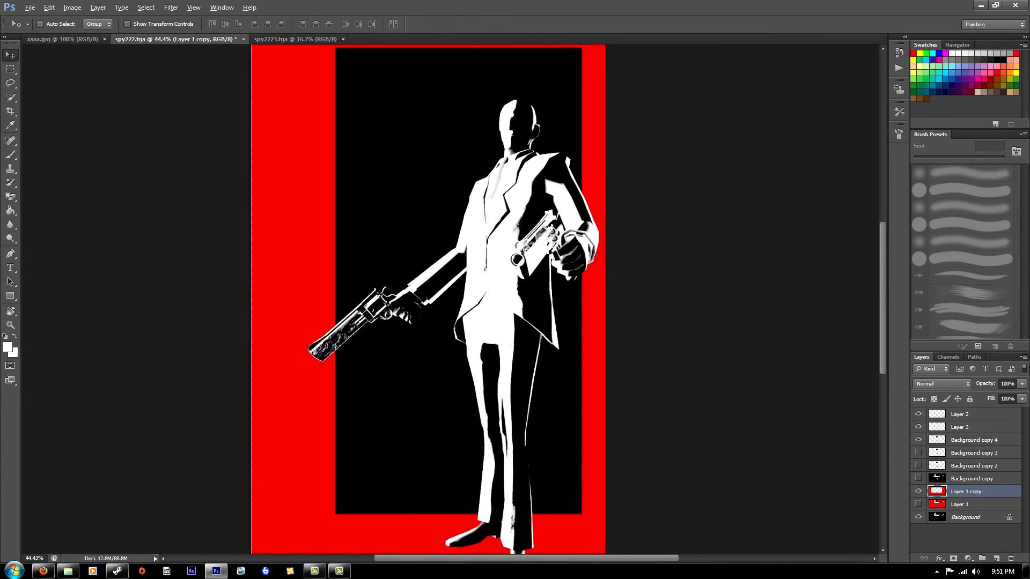
{"action": "scroll", "coordinate": [503, 413], "scroll_direction": "down", "scroll_amount": 1, "text": "alt"}
{"action": "left_click", "coordinate": [919, 491]}
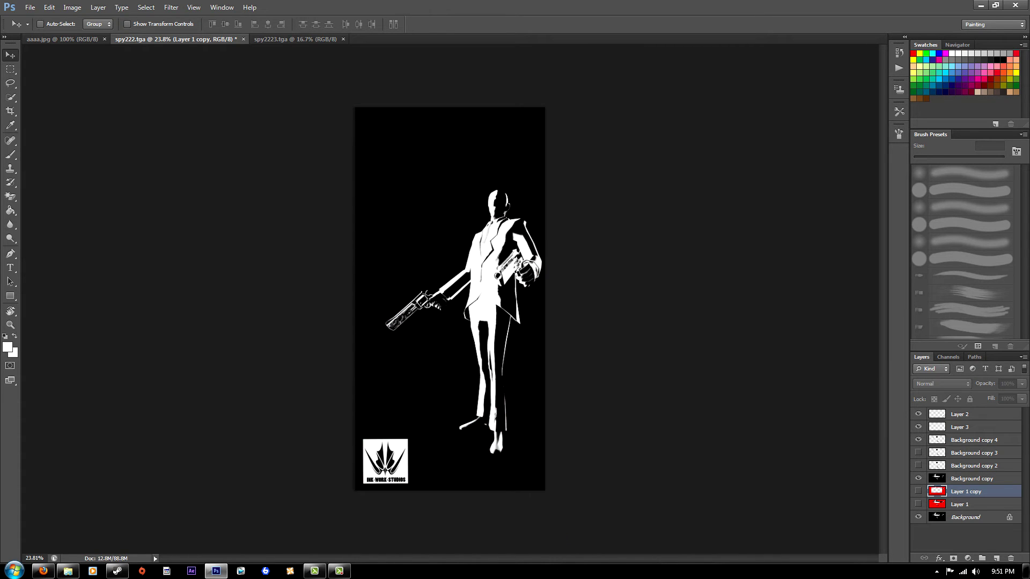
{"action": "left_click", "coordinate": [918, 491]}
{"action": "left_click", "coordinate": [919, 479]}
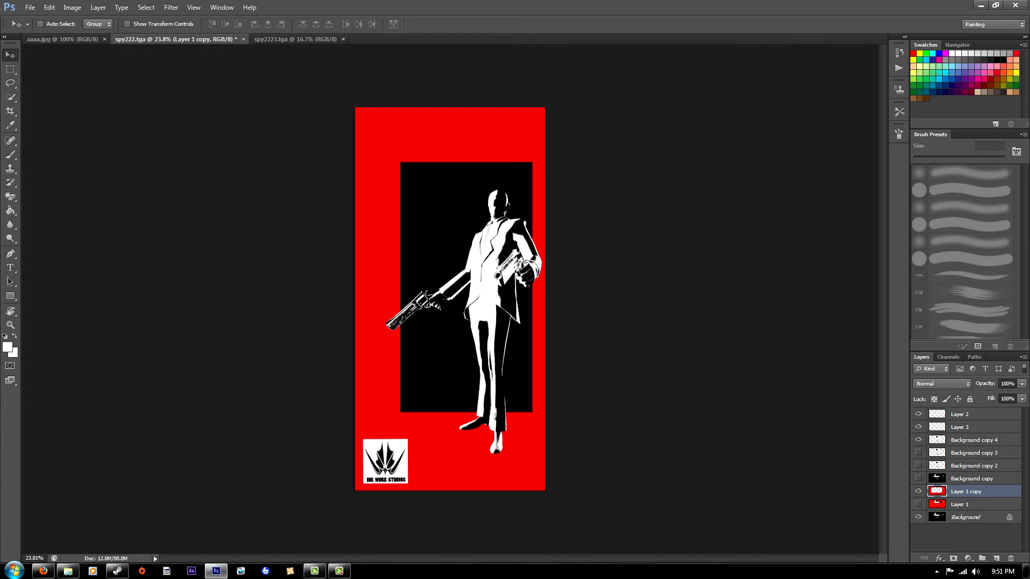
{"action": "left_click", "coordinate": [919, 505]}
{"action": "left_click", "coordinate": [919, 504]}
{"action": "left_click", "coordinate": [919, 505]}
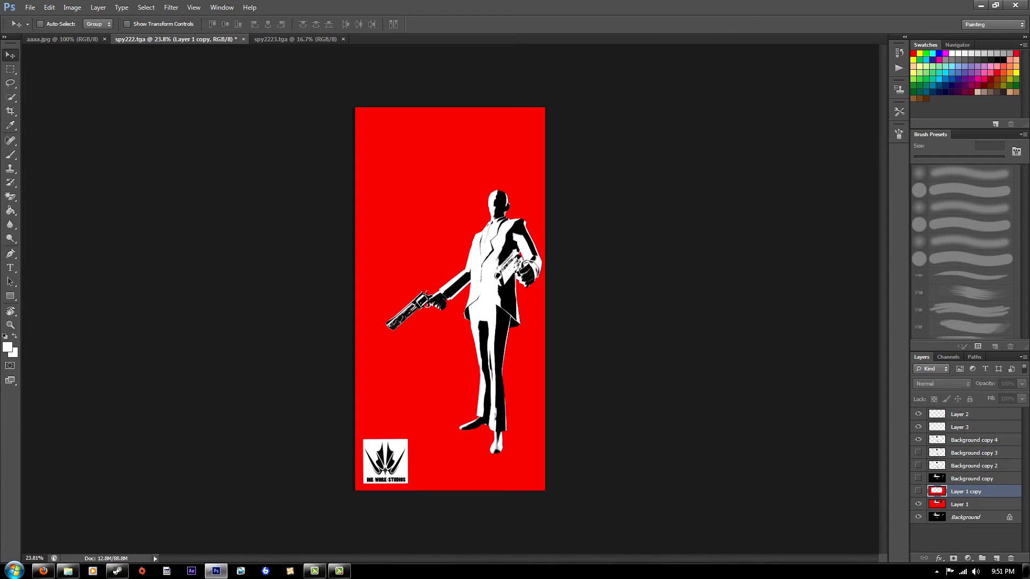
{"action": "left_click", "coordinate": [918, 479]}
{"action": "scroll", "coordinate": [450, 298], "scroll_direction": "up", "scroll_amount": 3, "text": "alt"}
{"action": "scroll", "coordinate": [450, 299], "scroll_direction": "down", "scroll_amount": 2, "text": "alt"}
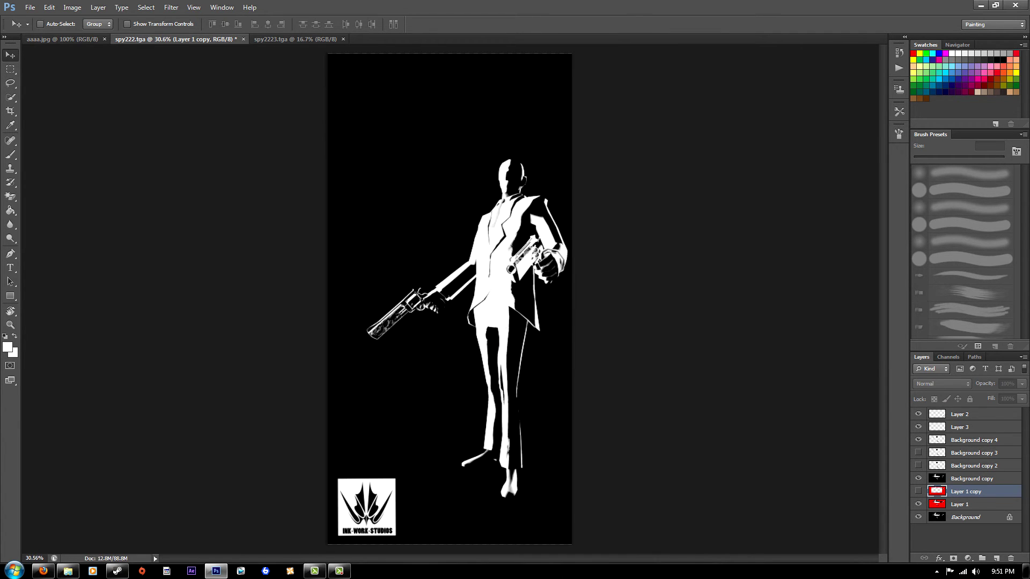
Step: Make Layer 3 active and set up a brush with black as the painting colour
{"action": "key", "text": "alt+bracketright"}
{"action": "key", "text": "alt+bracketright"}
{"action": "key", "text": "alt+bracketright"}
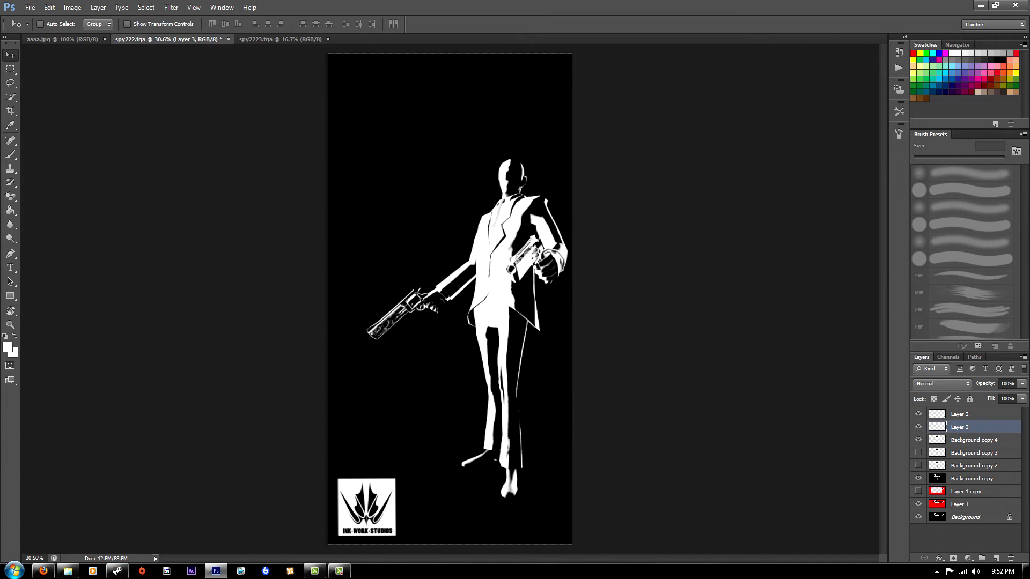
{"action": "key", "text": "b"}
{"action": "scroll", "coordinate": [512, 474], "scroll_direction": "up", "scroll_amount": 5, "text": "alt"}
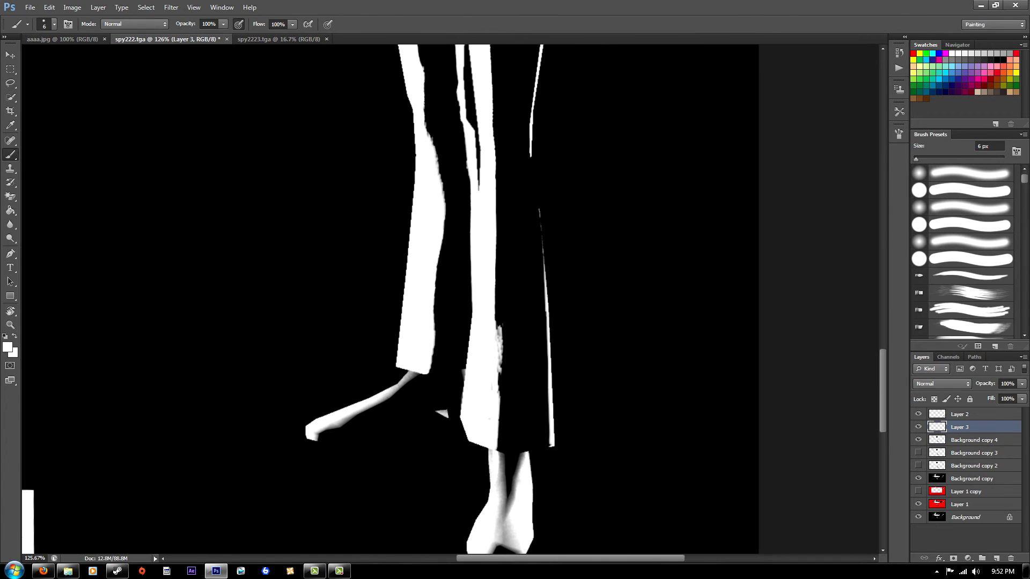
{"action": "scroll", "coordinate": [450, 299], "scroll_direction": "up", "scroll_amount": 5}
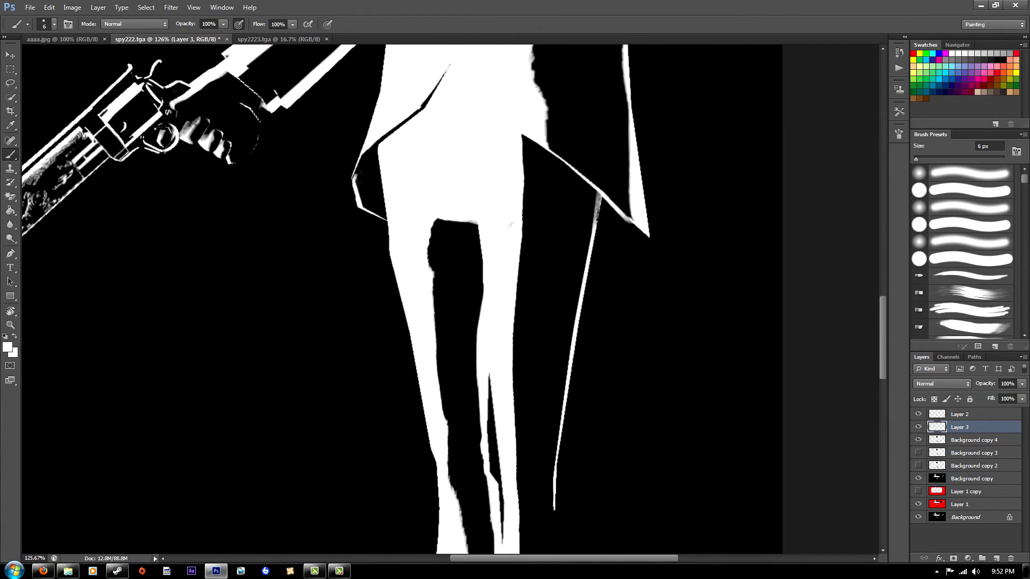
{"action": "scroll", "coordinate": [450, 299], "scroll_direction": "up", "scroll_amount": 5}
{"action": "scroll", "coordinate": [451, 299], "scroll_direction": "up", "scroll_amount": 3}
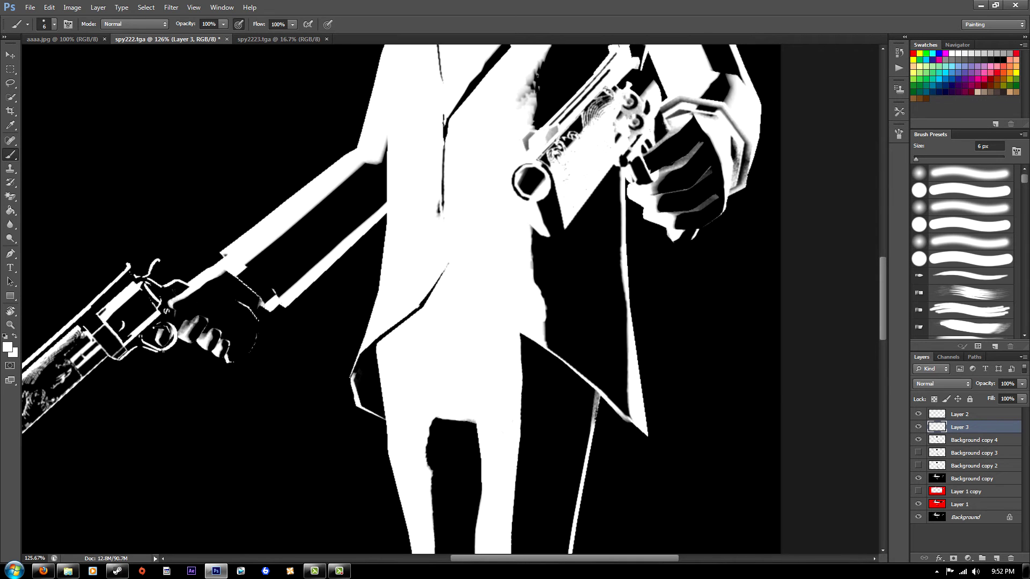
{"action": "scroll", "coordinate": [450, 299], "scroll_direction": "up", "scroll_amount": 3}
{"action": "scroll", "coordinate": [451, 299], "scroll_direction": "up", "scroll_amount": 1}
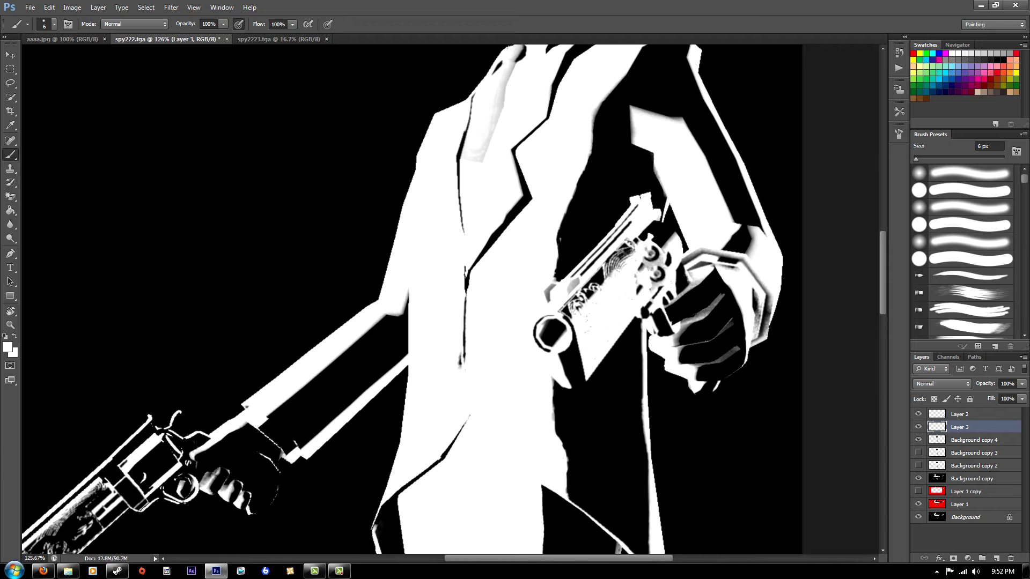
{"action": "scroll", "coordinate": [569, 255], "scroll_direction": "up", "scroll_amount": 5}
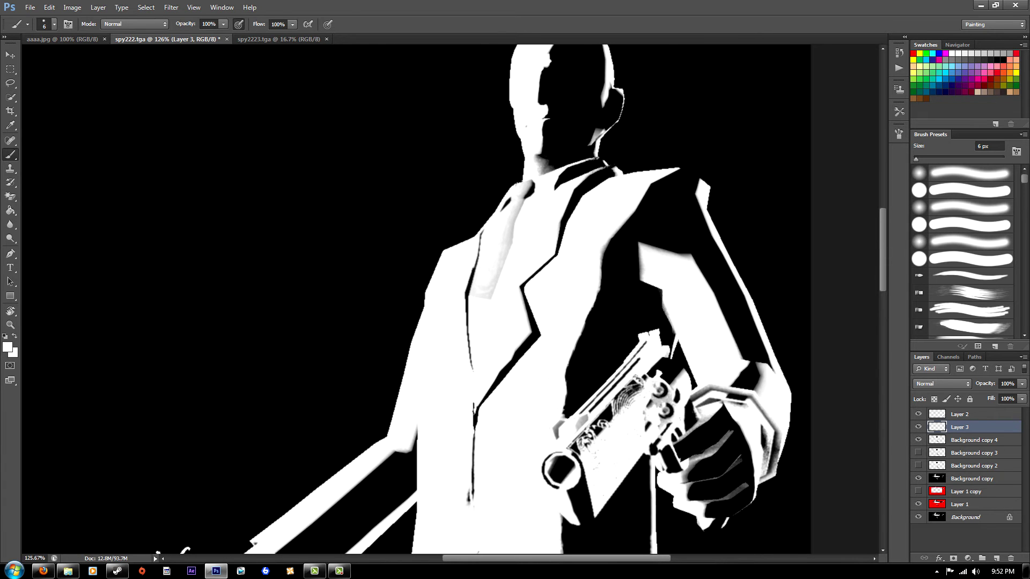
{"action": "scroll", "coordinate": [569, 254], "scroll_direction": "down", "scroll_amount": 3, "text": "alt"}
{"action": "scroll", "coordinate": [569, 255], "scroll_direction": "up", "scroll_amount": 3, "text": "alt"}
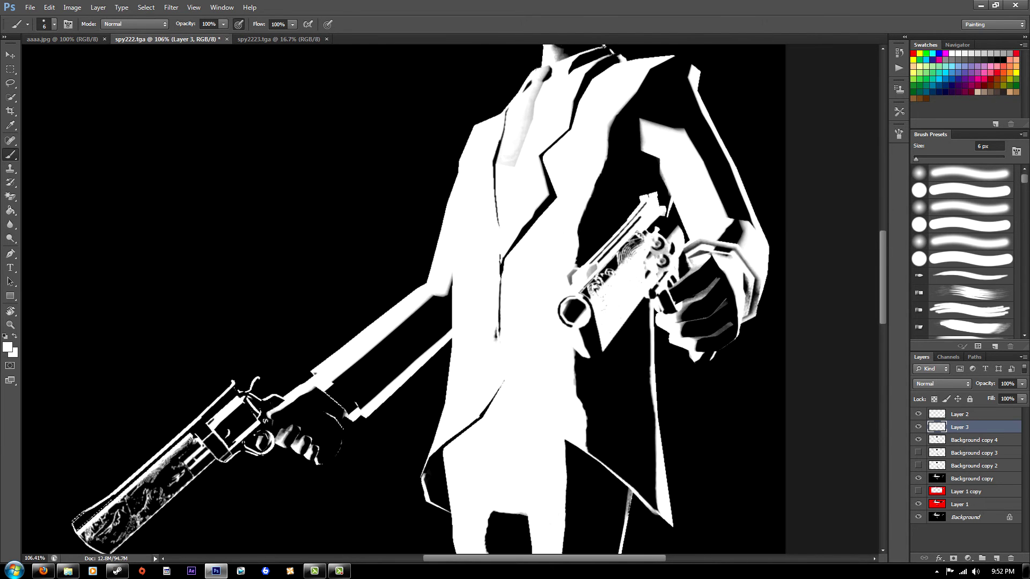
{"action": "scroll", "coordinate": [569, 254], "scroll_direction": "up", "scroll_amount": 2, "text": "alt"}
{"action": "key", "text": "d"}
{"action": "scroll", "coordinate": [569, 254], "scroll_direction": "down", "scroll_amount": 1, "text": "alt"}
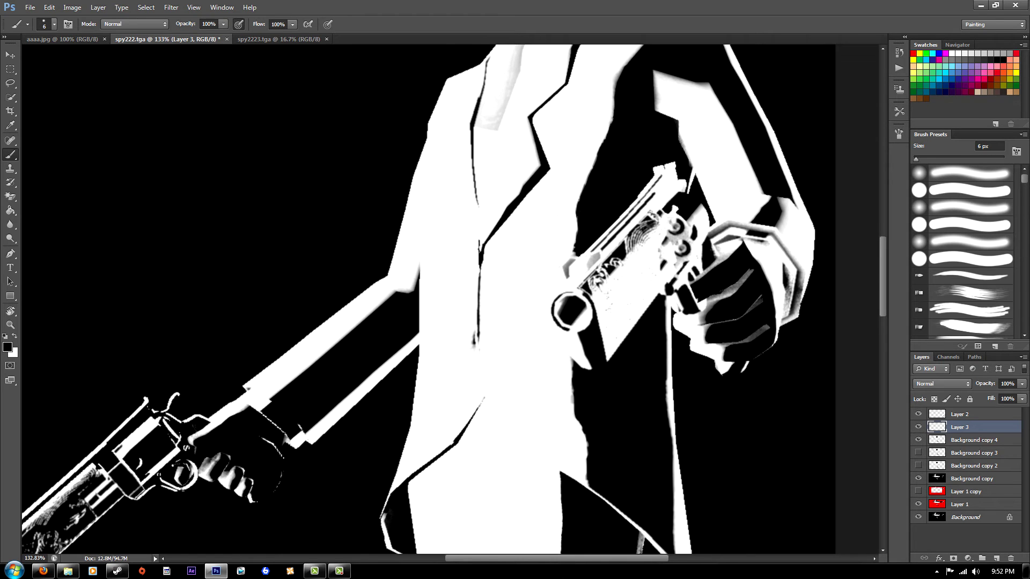
{"action": "scroll", "coordinate": [569, 254], "scroll_direction": "down", "scroll_amount": 2, "text": "alt"}
{"action": "scroll", "coordinate": [569, 255], "scroll_direction": "down", "scroll_amount": 1, "text": "alt"}
{"action": "scroll", "coordinate": [569, 254], "scroll_direction": "down", "scroll_amount": 3, "text": "alt"}
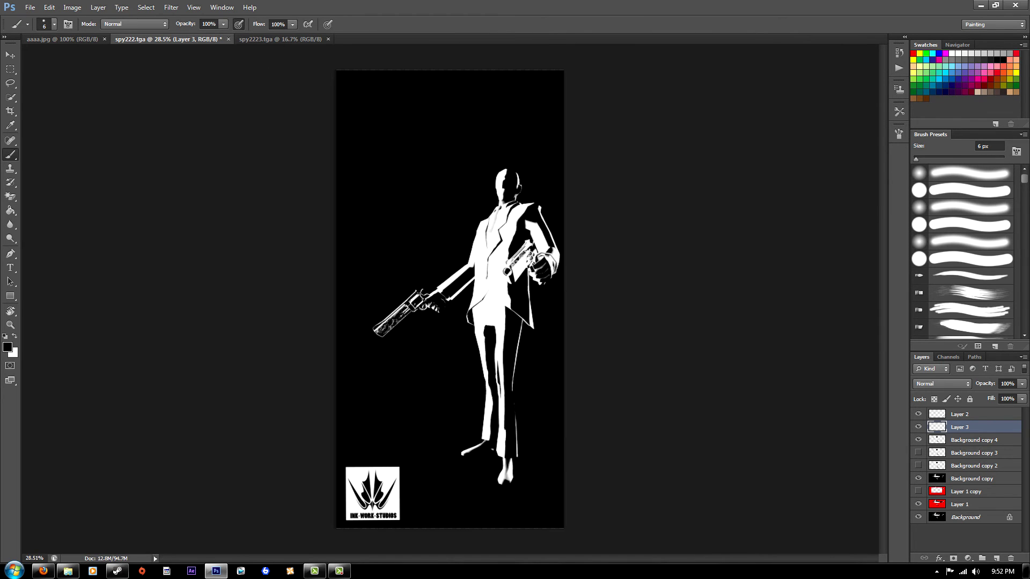
Step: Cancel a crop, turn the canvas view sideways, and add empty Layer 4 above Layer 3
{"action": "key", "text": "c"}
{"action": "key", "text": "Escape"}
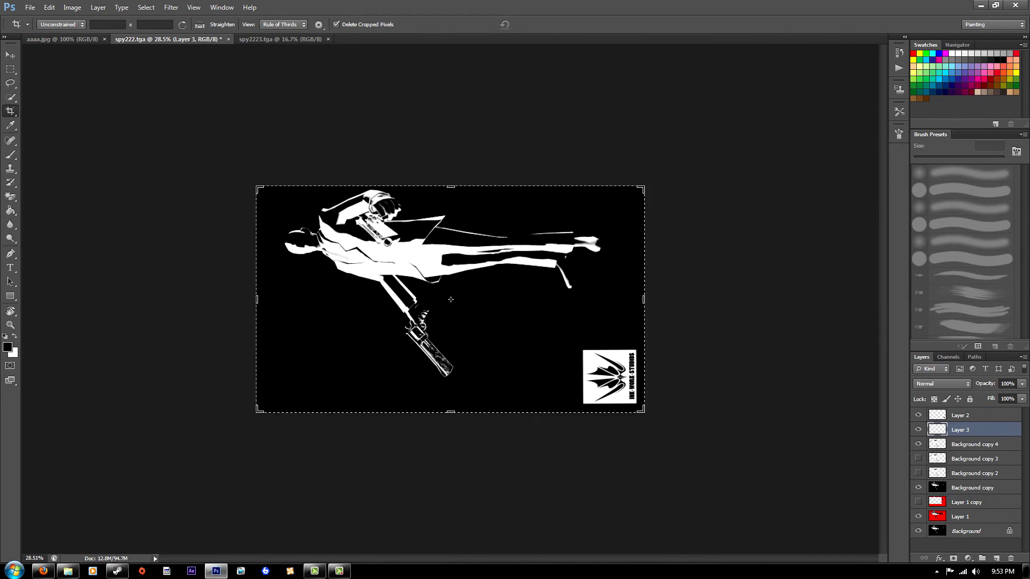
{"action": "key", "text": "r"}
{"action": "mouse_move", "coordinate": [451, 299]}
{"action": "left_mouse_down"}
{"action": "mouse_move", "coordinate": [483, 349]}
{"action": "mouse_move", "coordinate": [499, 300]}
{"action": "left_mouse_up"}
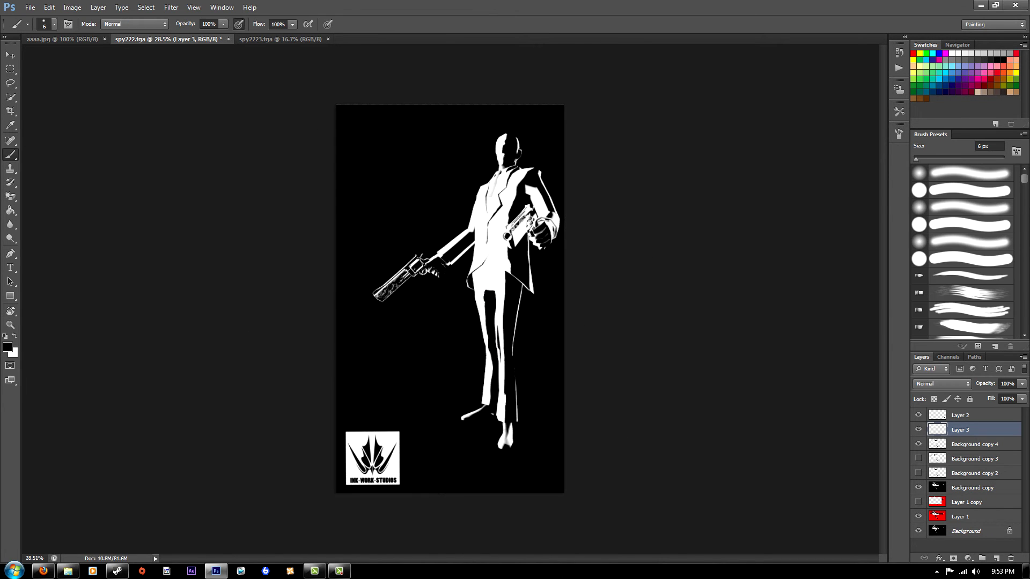
{"action": "scroll", "coordinate": [563, 290], "scroll_direction": "up", "scroll_amount": 3, "text": "alt"}
{"action": "scroll", "coordinate": [563, 290], "scroll_direction": "down", "scroll_amount": 2, "text": "alt"}
{"action": "key", "text": "b"}
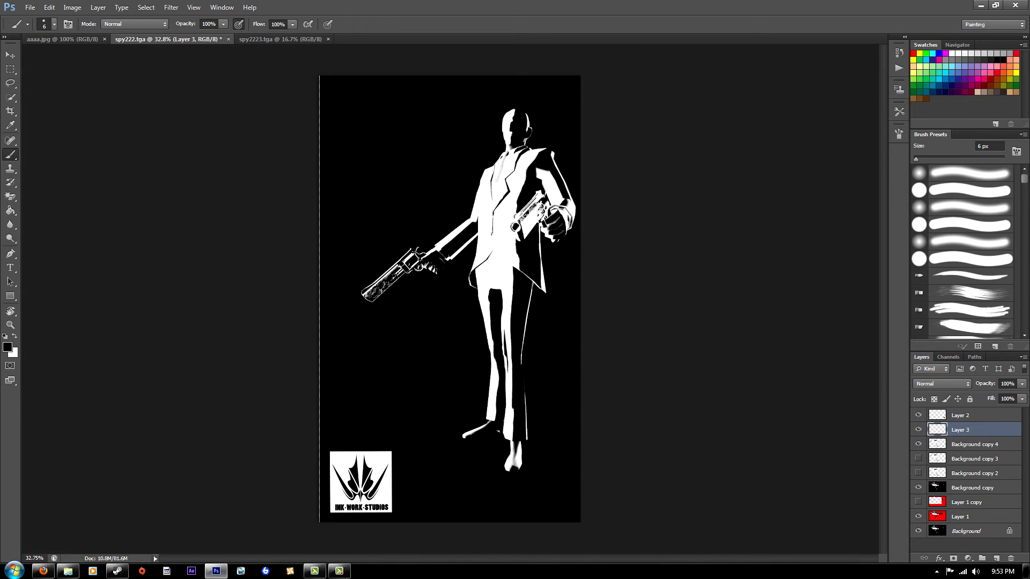
{"action": "key", "text": "ctrl+shift+alt+n"}
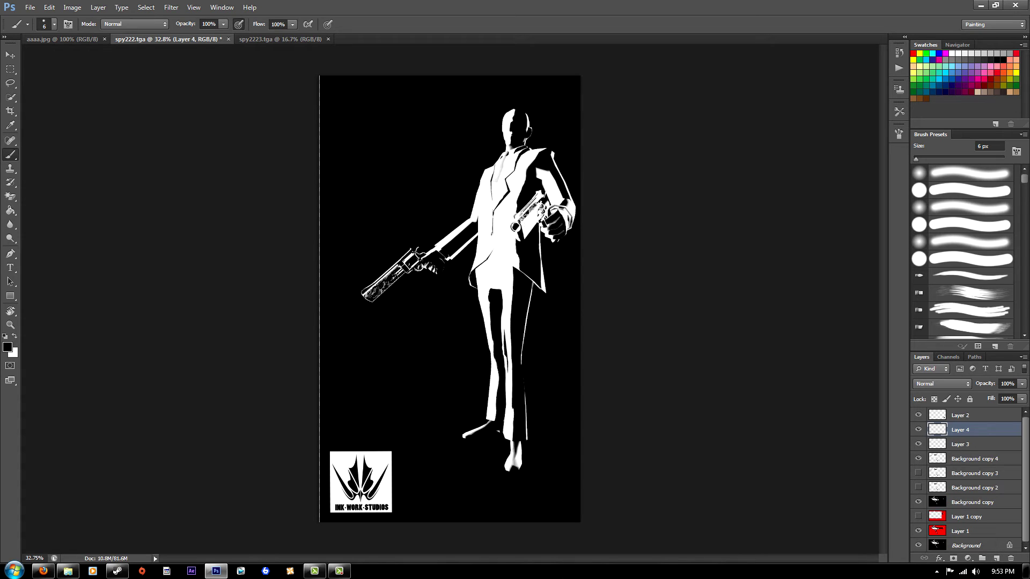
Step: Type SPY near the cover's top left in white at 72 pt
{"action": "key", "text": "t"}
{"action": "left_click", "coordinate": [350, 110]}
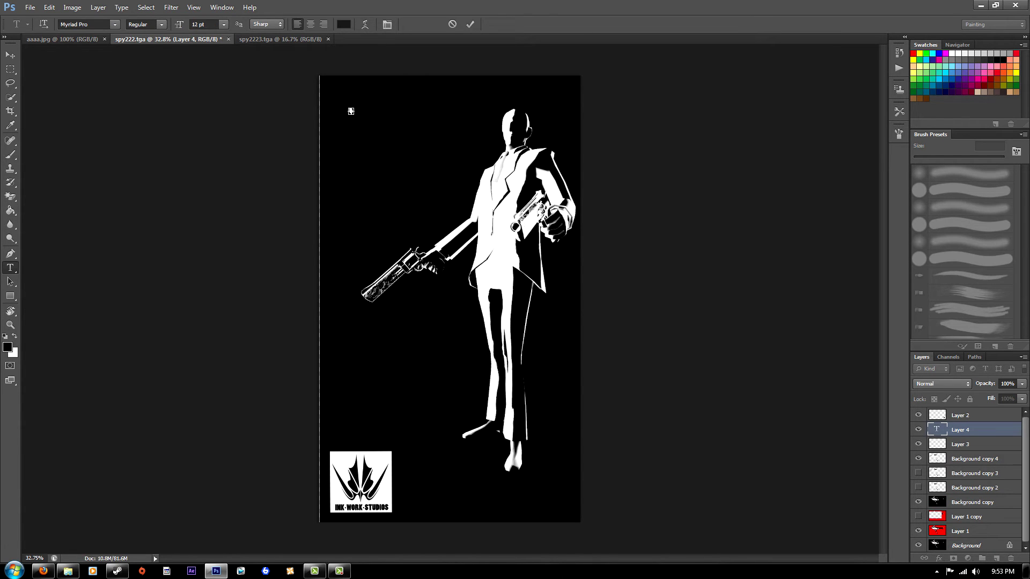
{"action": "left_click", "coordinate": [343, 24]}
{"action": "left_click", "coordinate": [547, 301]}
{"action": "left_click", "coordinate": [793, 292]}
{"action": "left_click", "coordinate": [224, 25]}
{"action": "left_click", "coordinate": [215, 206]}
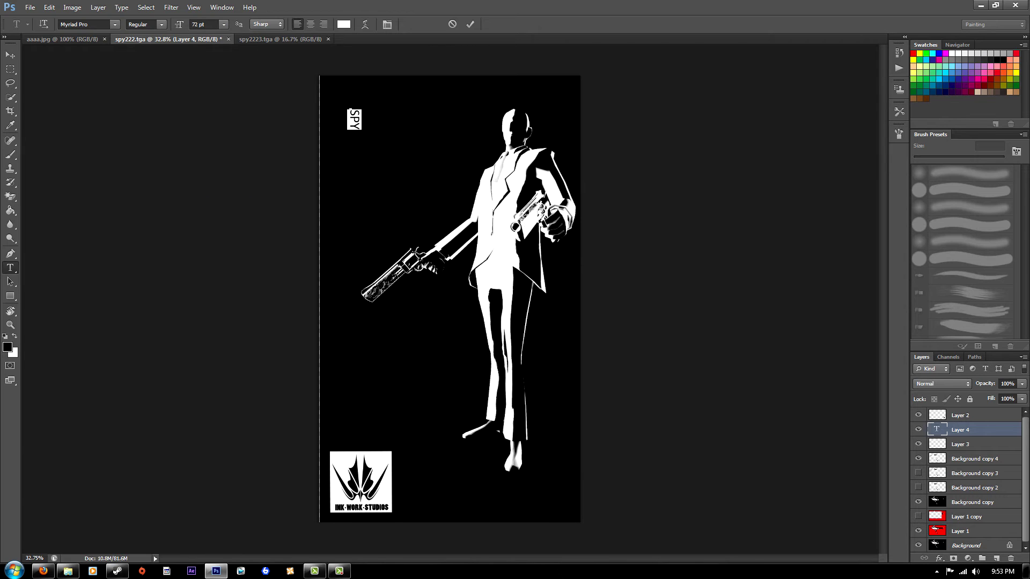
{"action": "key", "text": "ctrl+t"}
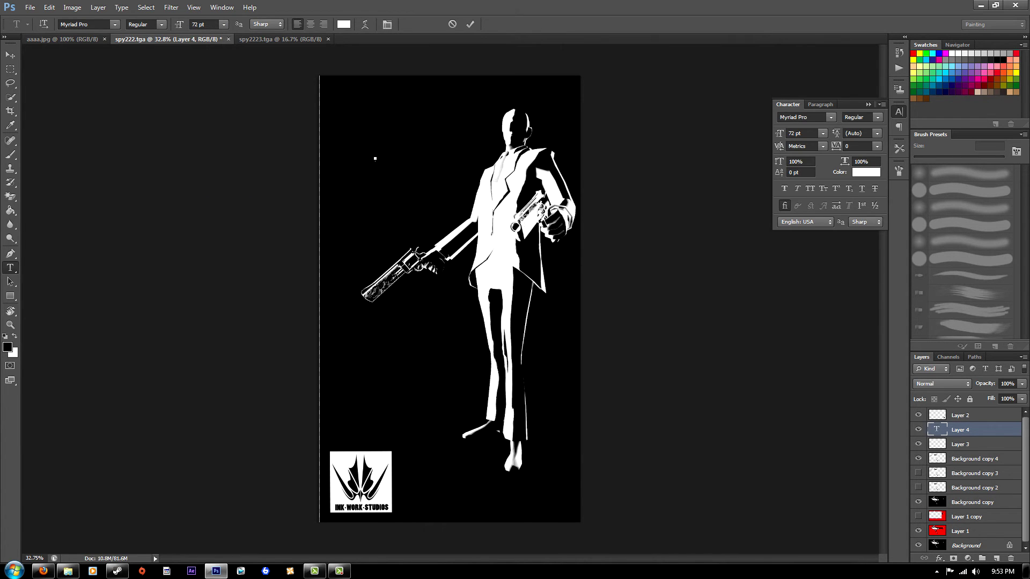
{"action": "left_click", "coordinate": [868, 104]}
{"action": "key", "text": "ctrl+Return"}
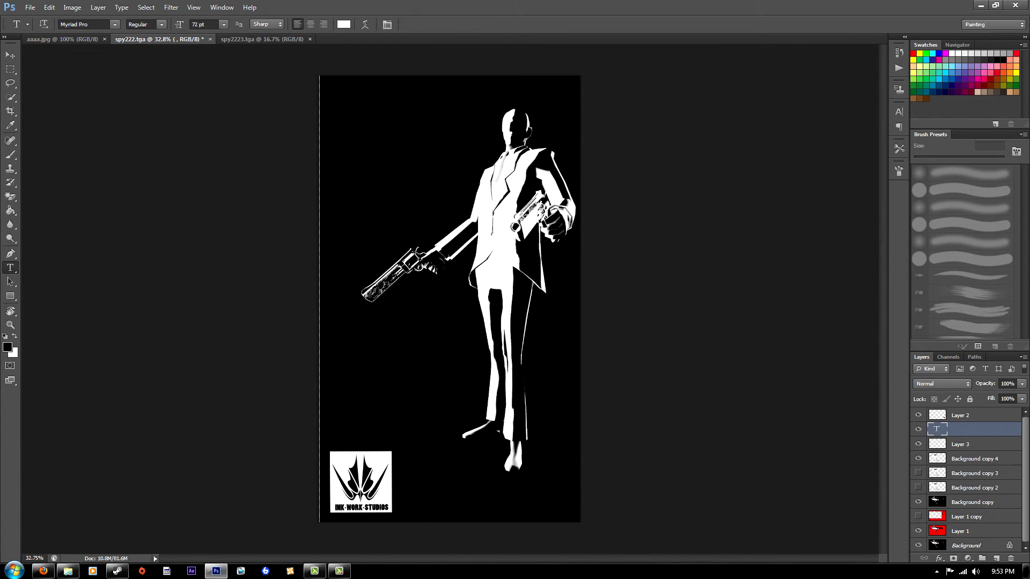
Step: Change SPY to Blackoak Std and rotate it to read horizontally at top-left
{"action": "left_click", "coordinate": [362, 125]}
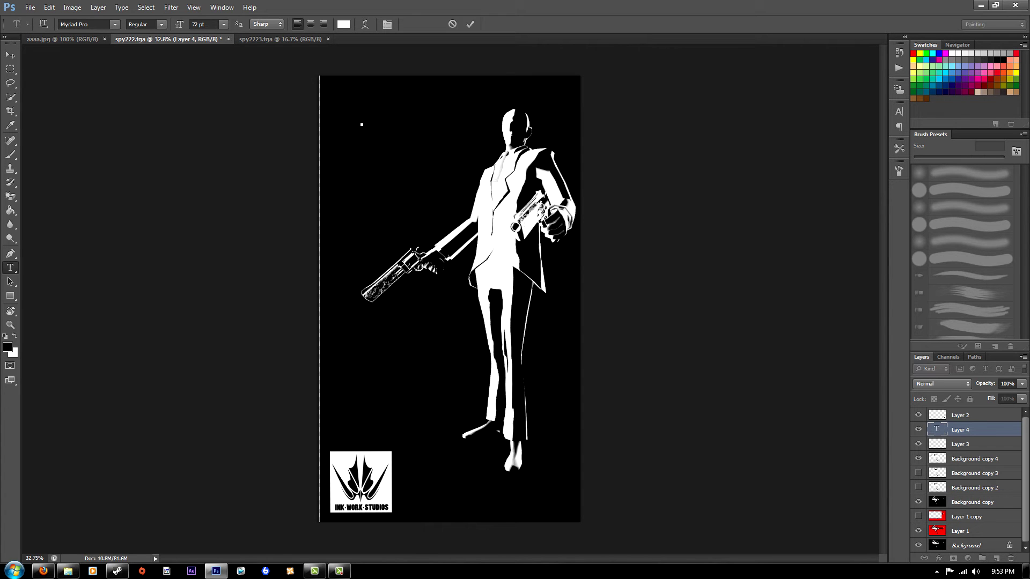
{"action": "type", "text": "SPY"}
{"action": "key", "text": "ctrl+a"}
{"action": "left_click", "coordinate": [114, 24]}
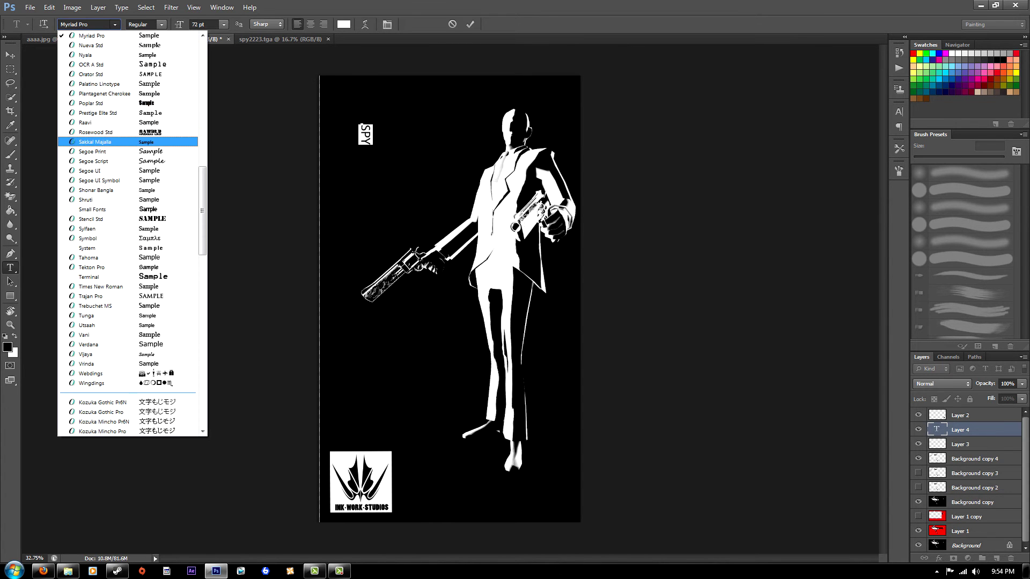
{"action": "scroll", "coordinate": [132, 233], "scroll_direction": "up", "scroll_amount": 5}
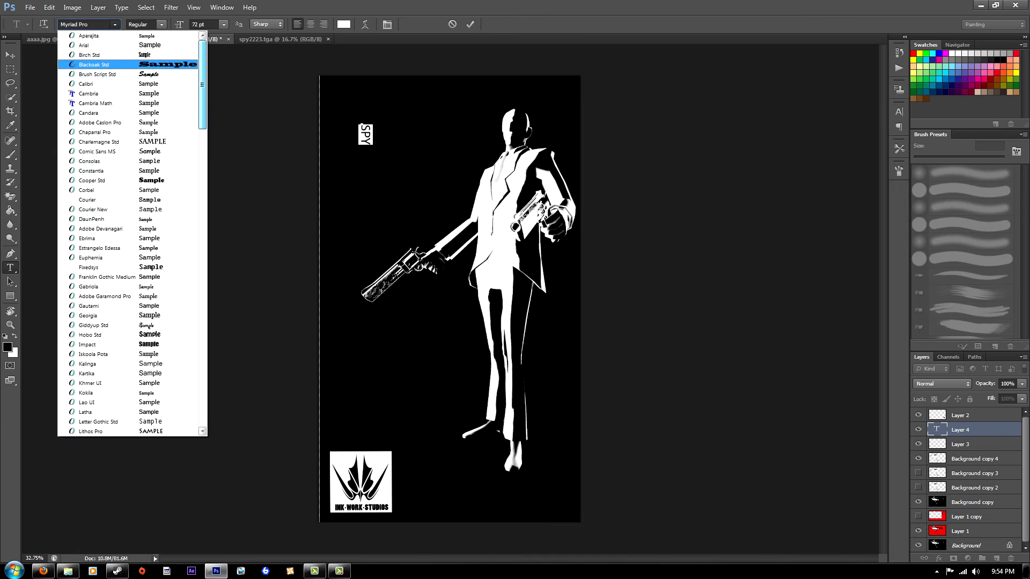
{"action": "left_click", "coordinate": [108, 65]}
{"action": "key", "text": "ctrl+t"}
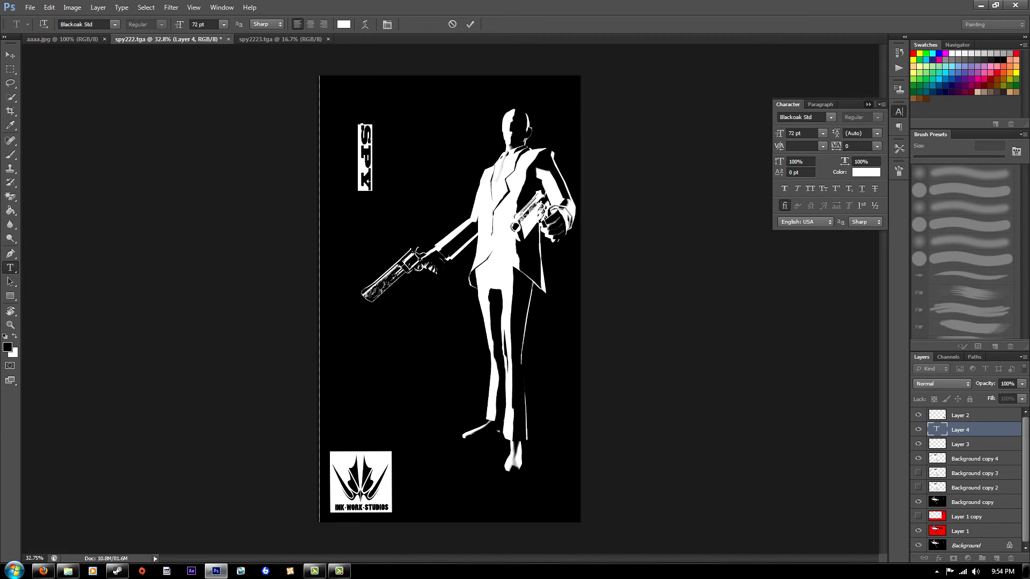
{"action": "key", "text": "Return"}
{"action": "mouse_move", "coordinate": [368, 182]}
{"action": "left_mouse_down"}
{"action": "mouse_move", "coordinate": [424, 143]}
{"action": "mouse_move", "coordinate": [433, 165]}
{"action": "mouse_move", "coordinate": [366, 99]}
{"action": "left_mouse_up"}
{"action": "key", "text": "Return"}
{"action": "key", "text": "v"}
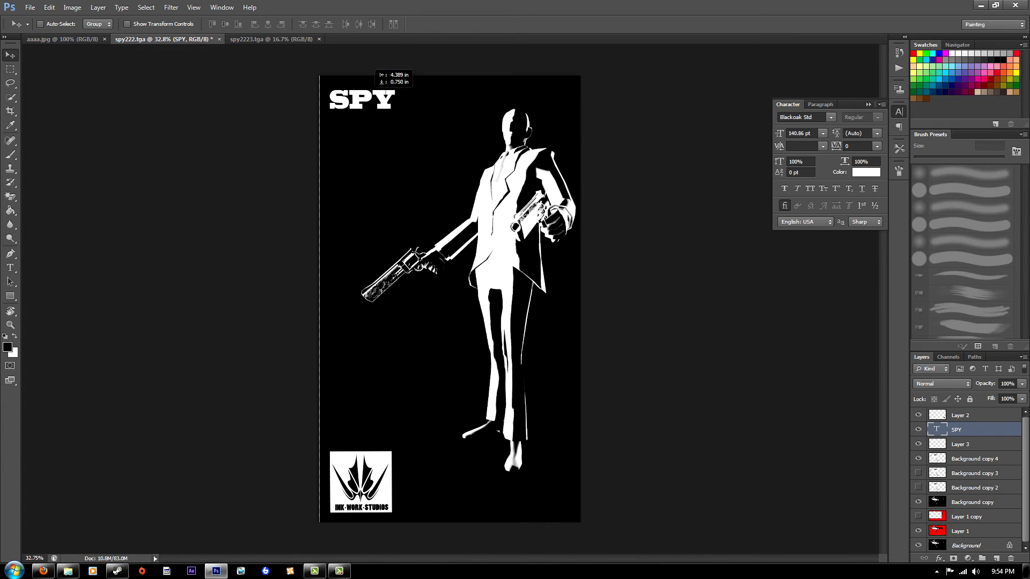
Step: Type CHRONICLES below SPY, rotate it to read horizontally, and move it up toward SPY
{"action": "left_click", "coordinate": [11, 268]}
{"action": "left_click", "coordinate": [336, 135]}
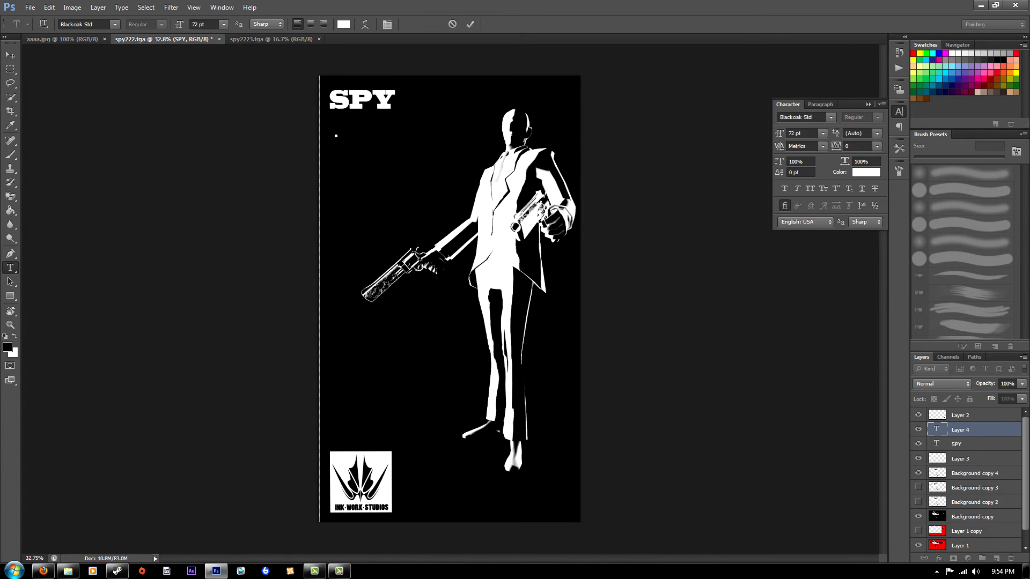
{"action": "type", "text": "CHRONICL"}
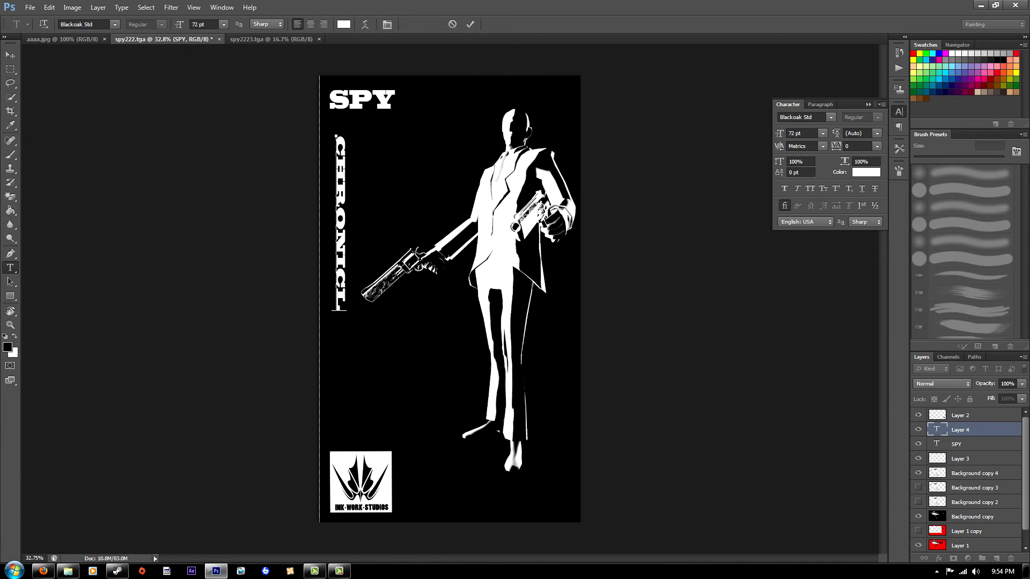
{"action": "type", "text": "ES"}
{"action": "left_click_drag", "start_coordinate": [340, 245], "coordinate": [230, 250], "text": "ctrl"}
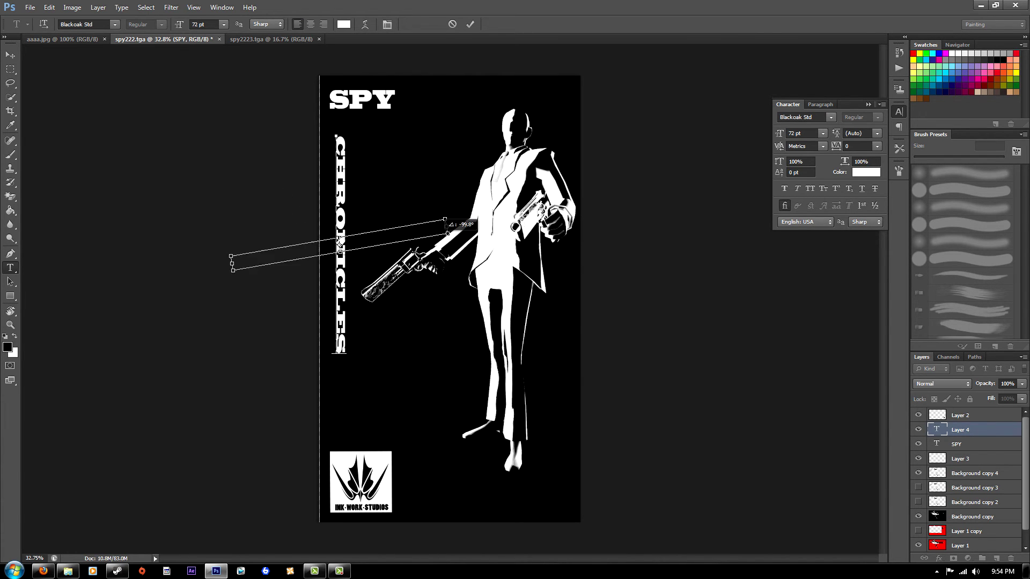
{"action": "key", "text": "ctrl+Return"}
{"action": "key", "text": "v"}
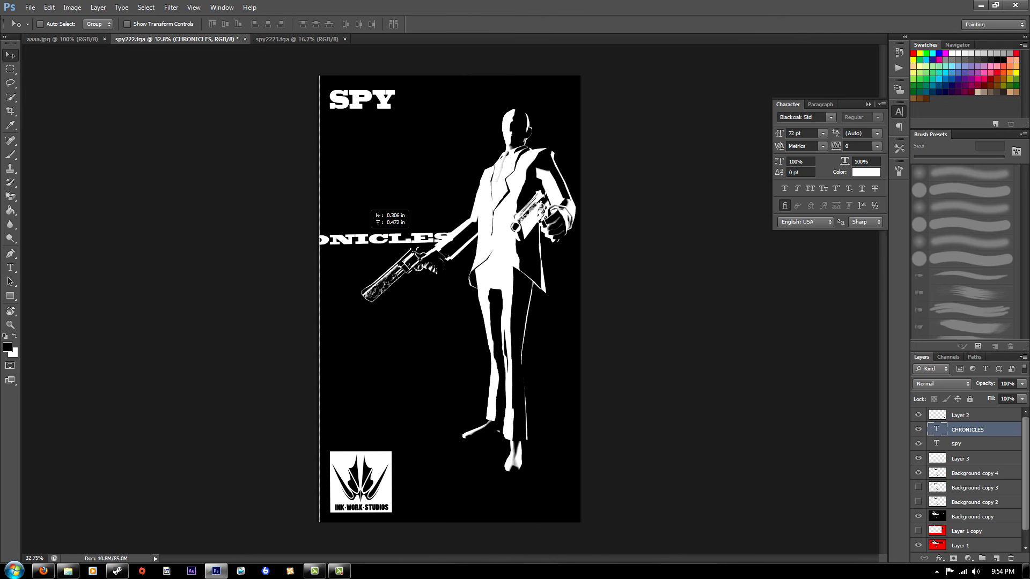
{"action": "left_click_drag", "start_coordinate": [375, 244], "coordinate": [458, 158]}
Step: Nudge CHRONICLES left and resize its text from 48 pt to about 100 pt
{"action": "key", "text": "ctrl+a"}
{"action": "key", "text": "shift+Left"}
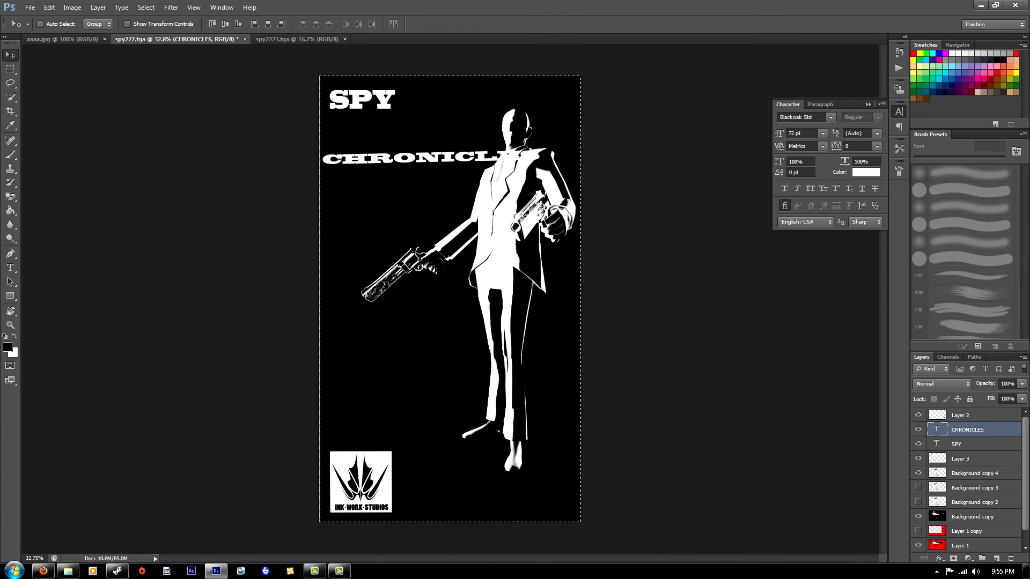
{"action": "key", "text": "shift+Left"}
{"action": "key", "text": "p"}
{"action": "double_click", "coordinate": [937, 430]}
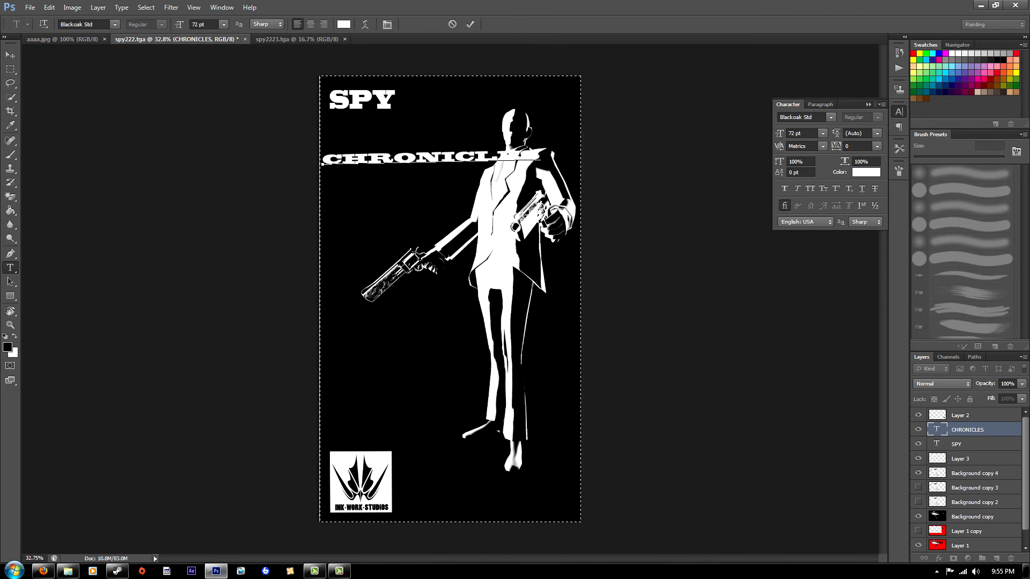
{"action": "left_click", "coordinate": [223, 24]}
{"action": "left_click", "coordinate": [210, 180]}
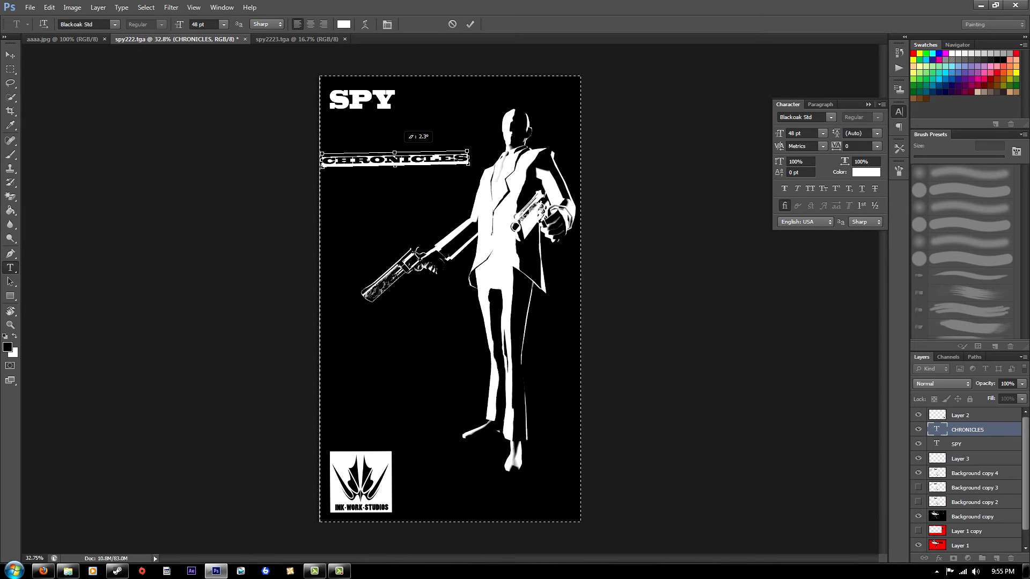
{"action": "left_click_drag", "start_coordinate": [394, 156], "coordinate": [395, 144], "text": "ctrl"}
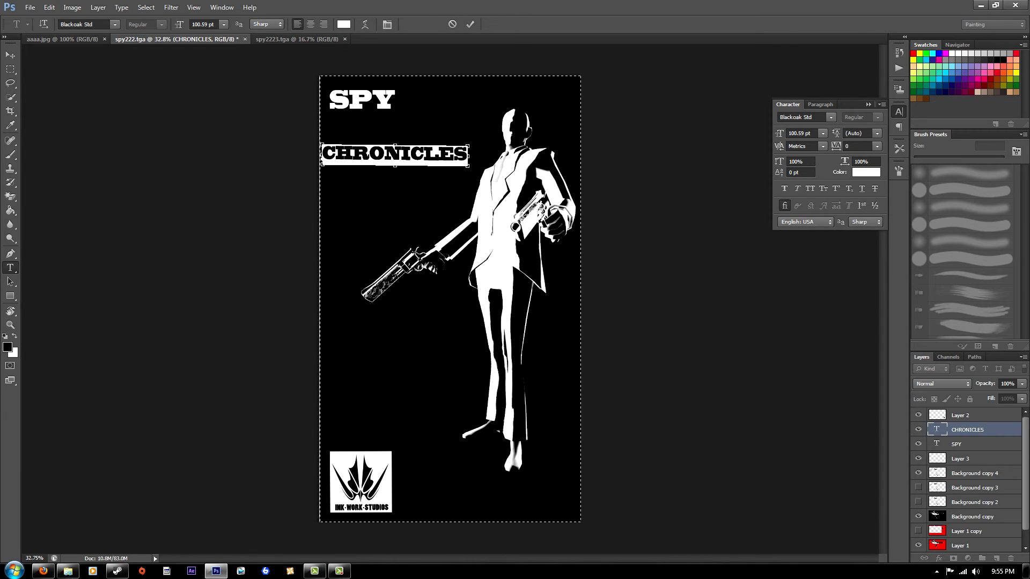
{"action": "key", "text": "ctrl+Return"}
Step: Move CHRONICLES up just under SPY and enlarge its lettering further
{"action": "key", "text": "v"}
{"action": "left_click_drag", "start_coordinate": [394, 153], "coordinate": [402, 123]}
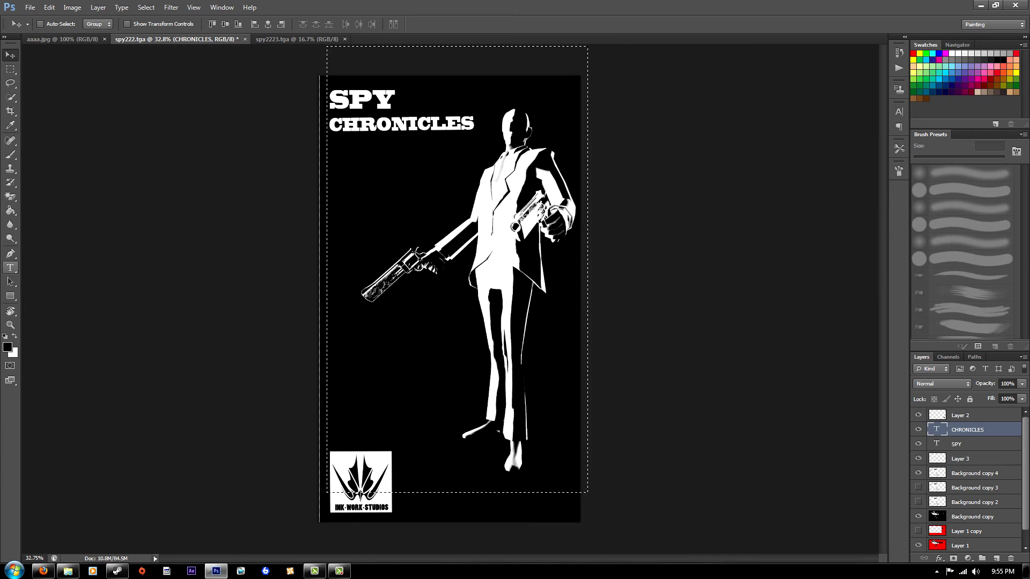
{"action": "left_click", "coordinate": [10, 268]}
{"action": "left_click", "coordinate": [402, 124]}
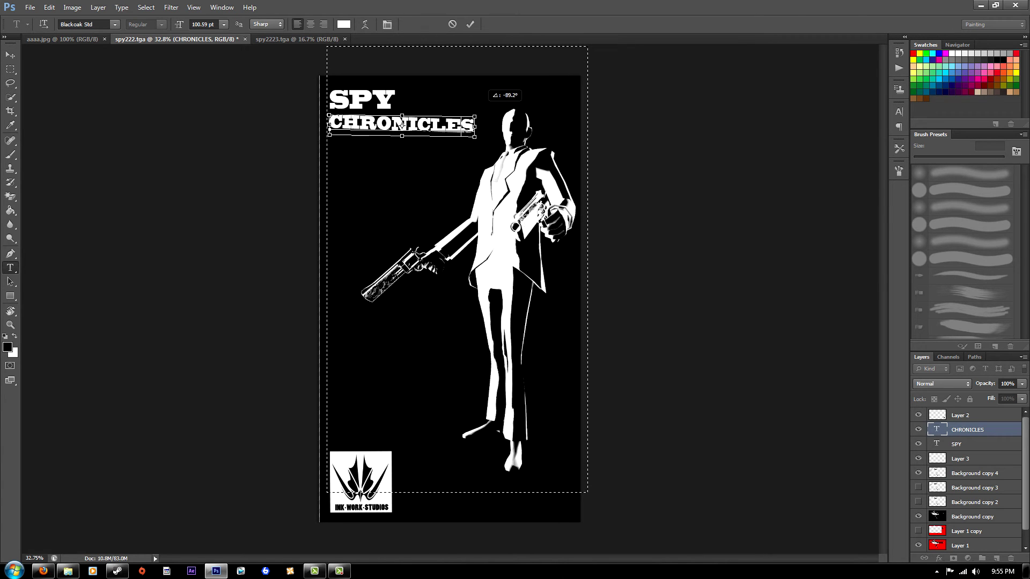
{"action": "mouse_move", "coordinate": [475, 136]}
{"action": "left_mouse_down", "text": "ctrl"}
{"action": "mouse_move", "coordinate": [489, 143]}
{"action": "mouse_move", "coordinate": [475, 135]}
{"action": "left_mouse_up", "text": "ctrl"}
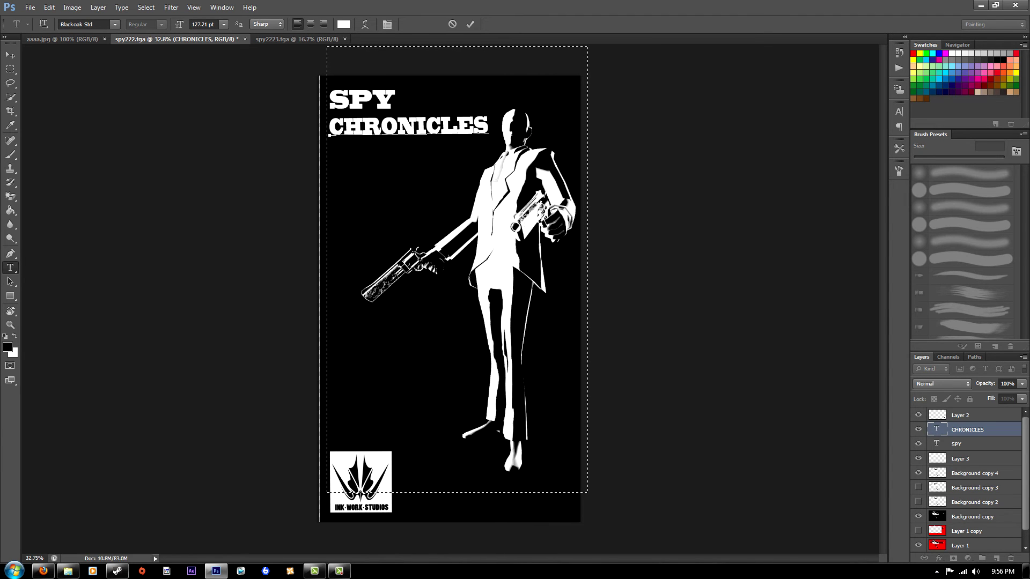
{"action": "key", "text": "ctrl+Return"}
{"action": "key", "text": "v"}
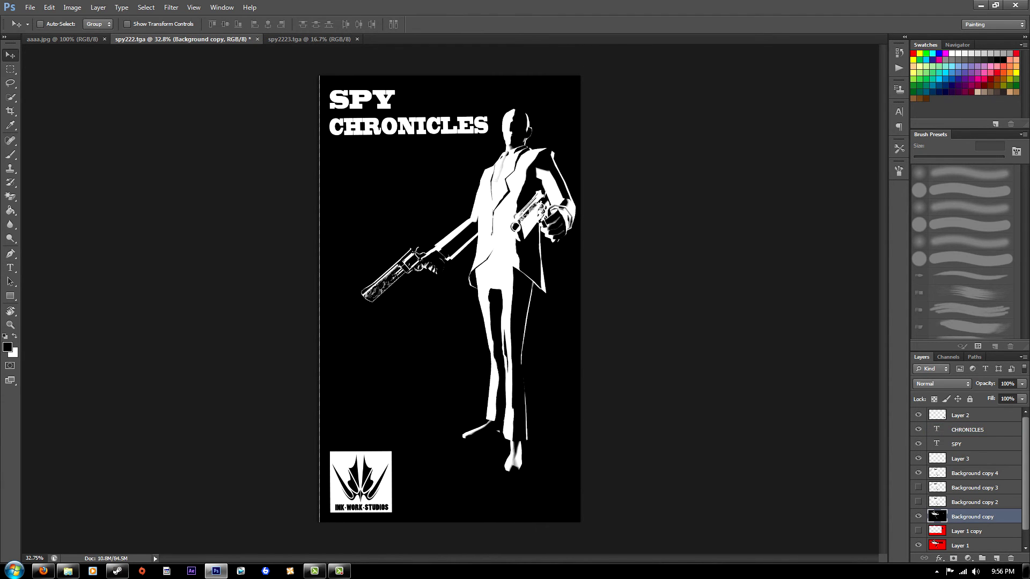
Step: Reposition the CHRONICLES text against SPY, then down and left beneath it
{"action": "scroll", "coordinate": [257, 296], "scroll_direction": "up", "scroll_amount": 10, "text": "alt"}
{"action": "scroll", "coordinate": [451, 300], "scroll_direction": "down", "scroll_amount": 10, "text": "alt"}
{"action": "scroll", "coordinate": [451, 299], "scroll_direction": "up", "scroll_amount": 1, "text": "alt"}
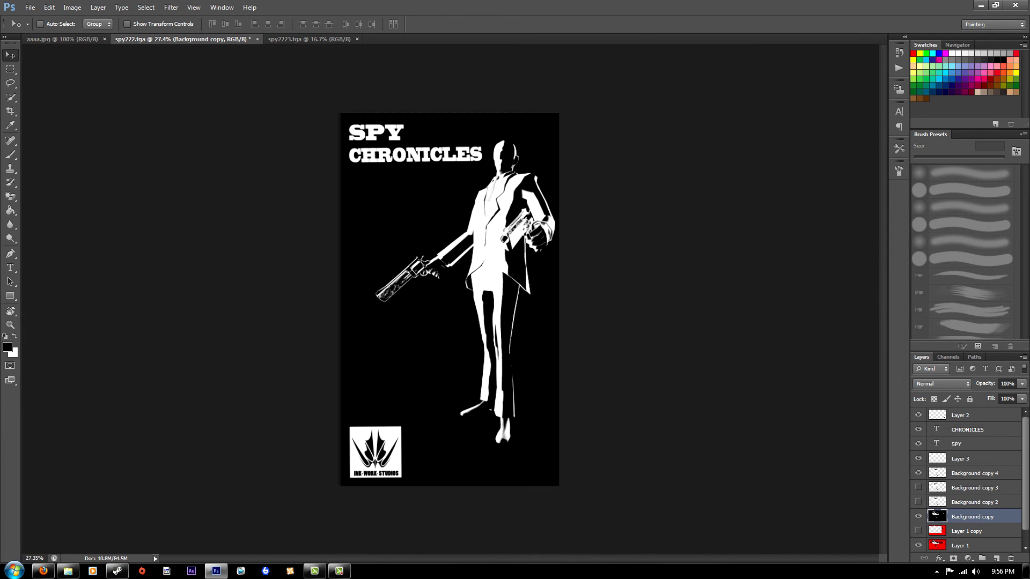
{"action": "left_click", "coordinate": [968, 429]}
{"action": "left_click", "coordinate": [10, 268]}
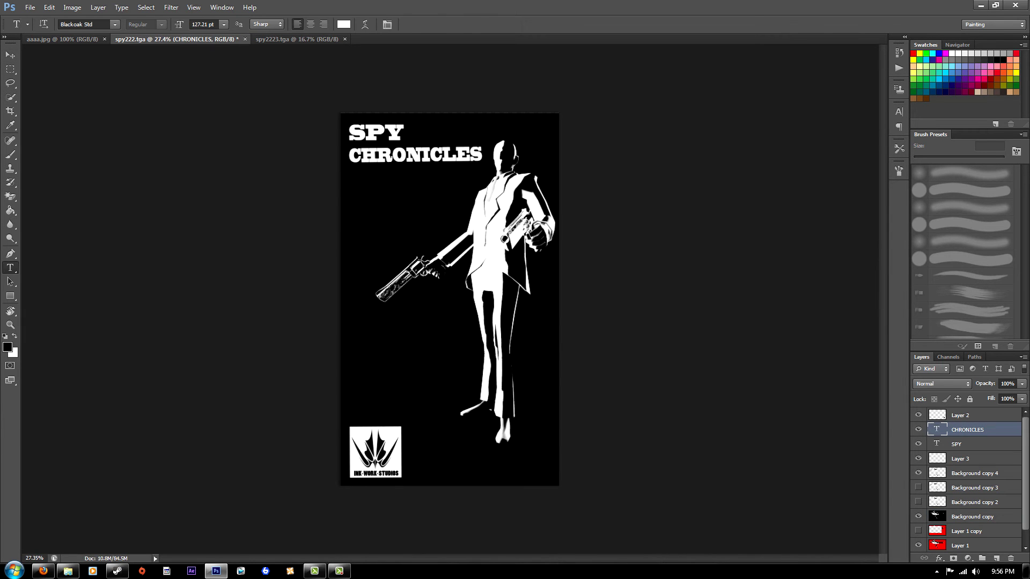
{"action": "left_click", "coordinate": [415, 156]}
{"action": "mouse_move", "coordinate": [416, 155]}
{"action": "left_mouse_down", "text": "ctrl"}
{"action": "mouse_move", "coordinate": [454, 142]}
{"action": "mouse_move", "coordinate": [428, 149]}
{"action": "left_mouse_up", "text": "ctrl"}
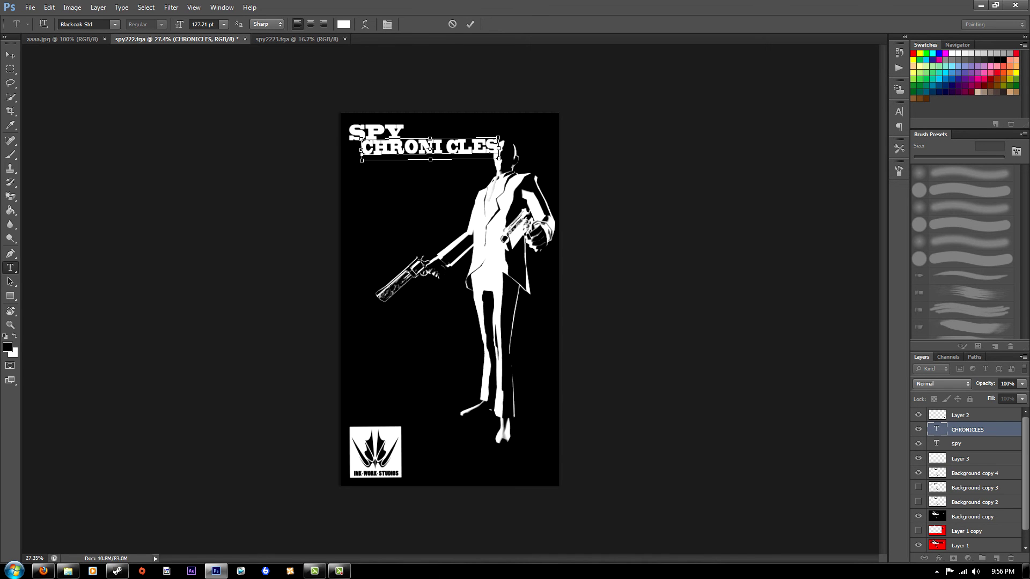
{"action": "key", "text": "ctrl"}
{"action": "left_click", "coordinate": [11, 55]}
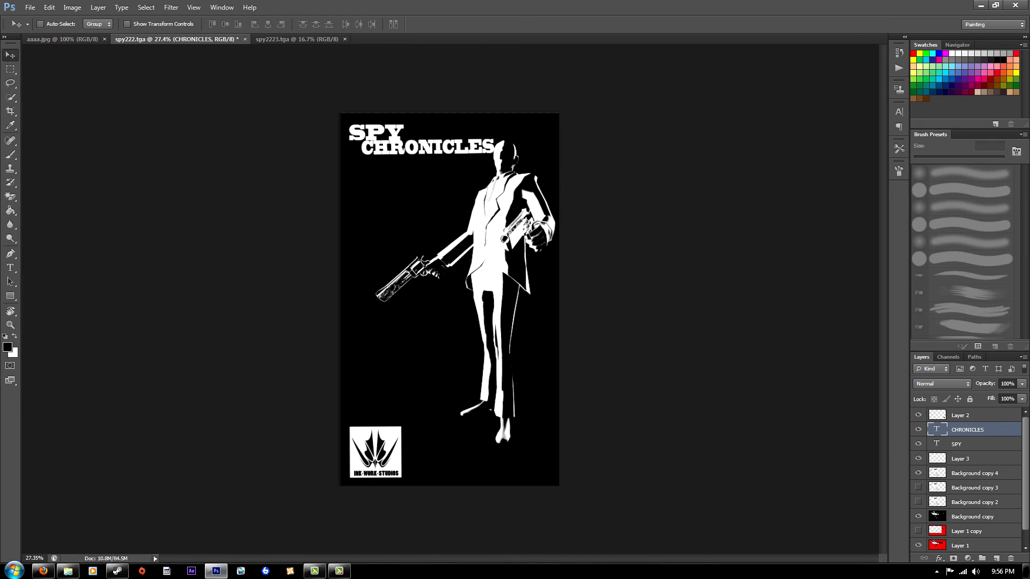
{"action": "left_click_drag", "start_coordinate": [429, 146], "coordinate": [418, 156]}
{"action": "scroll", "coordinate": [412, 155], "scroll_direction": "up", "scroll_amount": 5, "text": "alt"}
Step: Free-transform CHRONICLES slightly larger and raise it snugly under SPY
{"action": "key", "text": "ctrl+t"}
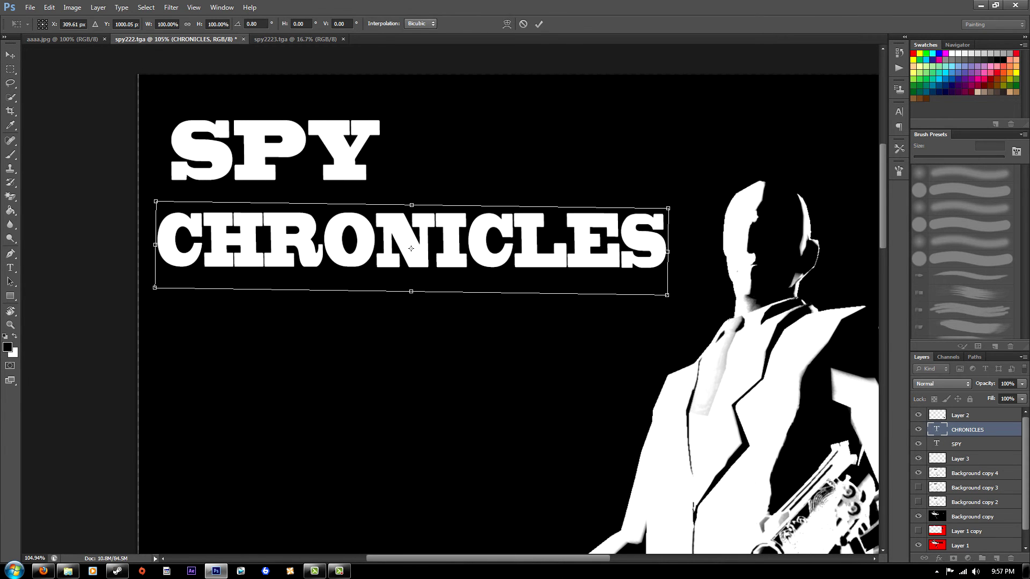
{"action": "key", "text": "Return"}
{"action": "mouse_move", "coordinate": [378, 237]}
{"action": "left_mouse_down"}
{"action": "mouse_move", "coordinate": [373, 207]}
{"action": "mouse_move", "coordinate": [385, 222]}
{"action": "left_mouse_up"}
{"action": "key", "text": "ctrl+t"}
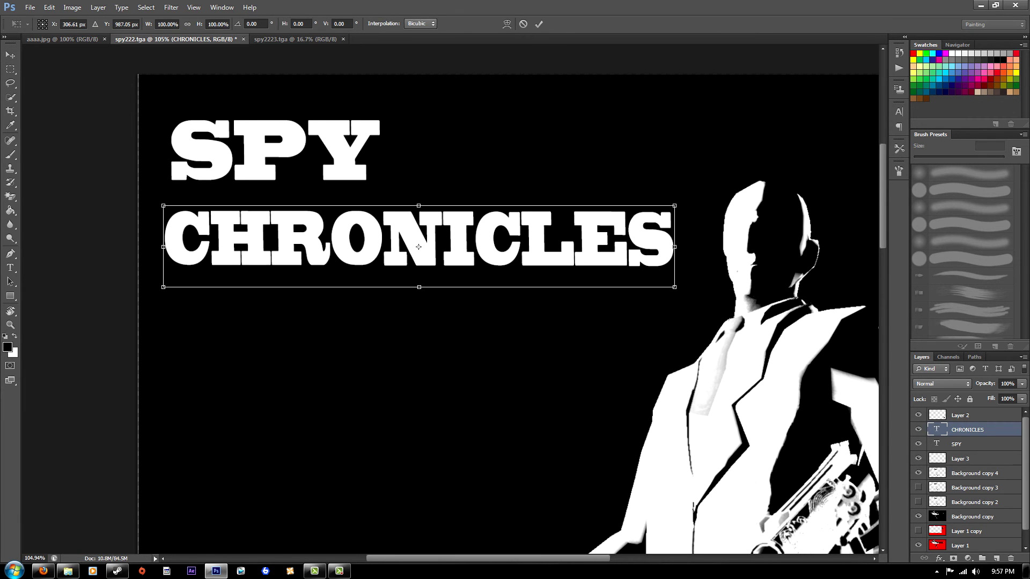
{"action": "left_click_drag", "start_coordinate": [678, 287], "coordinate": [709, 294]}
{"action": "left_click_drag", "start_coordinate": [436, 251], "coordinate": [432, 242]}
{"action": "key", "text": "Return"}
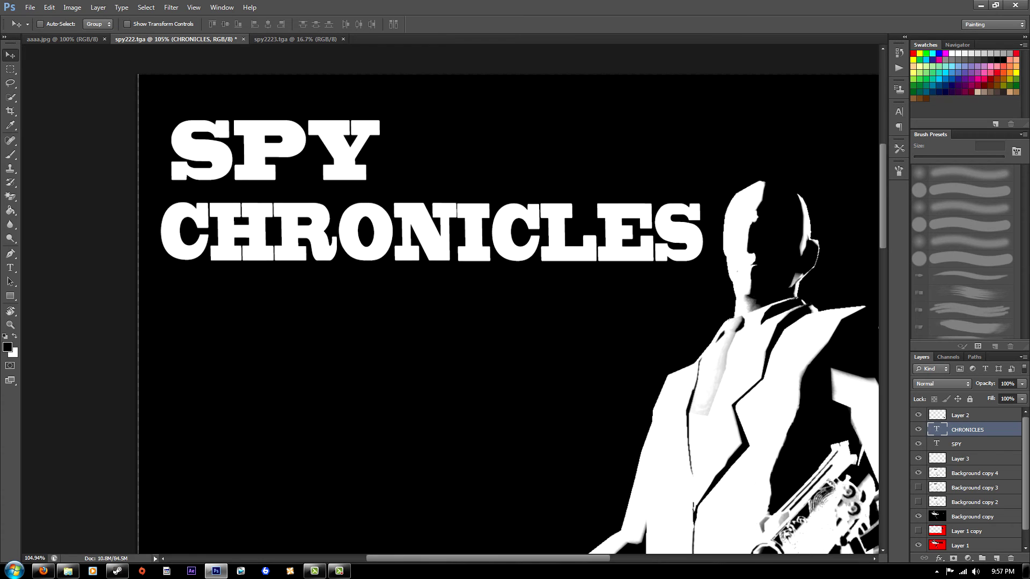
{"action": "key", "text": "ctrl+0"}
Step: Set the type size to 72 pt, discarding the empty text layer
{"action": "scroll", "coordinate": [375, 161], "scroll_direction": "up", "scroll_amount": 5, "text": "alt"}
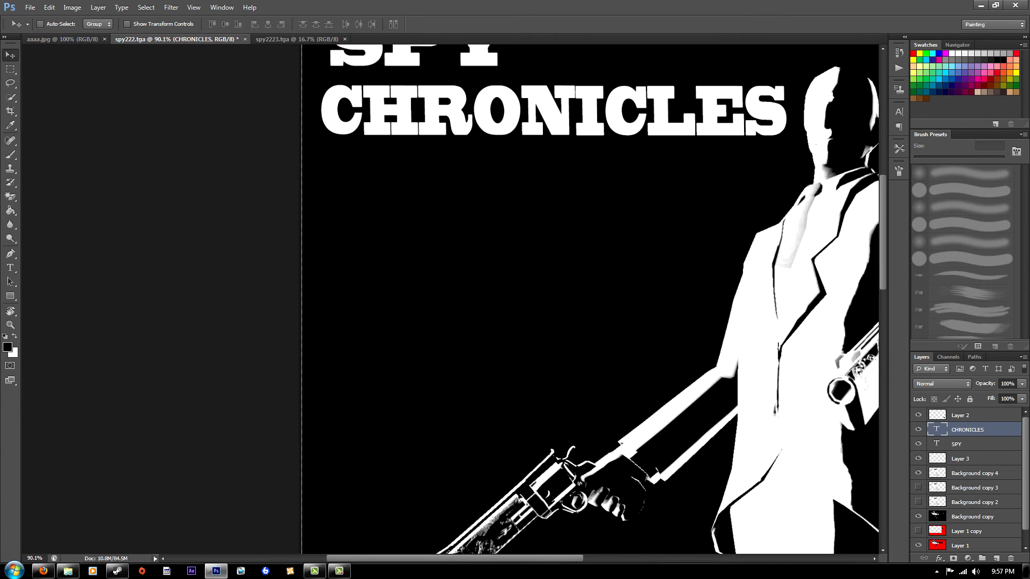
{"action": "left_click", "coordinate": [10, 267]}
{"action": "left_click", "coordinate": [364, 318]}
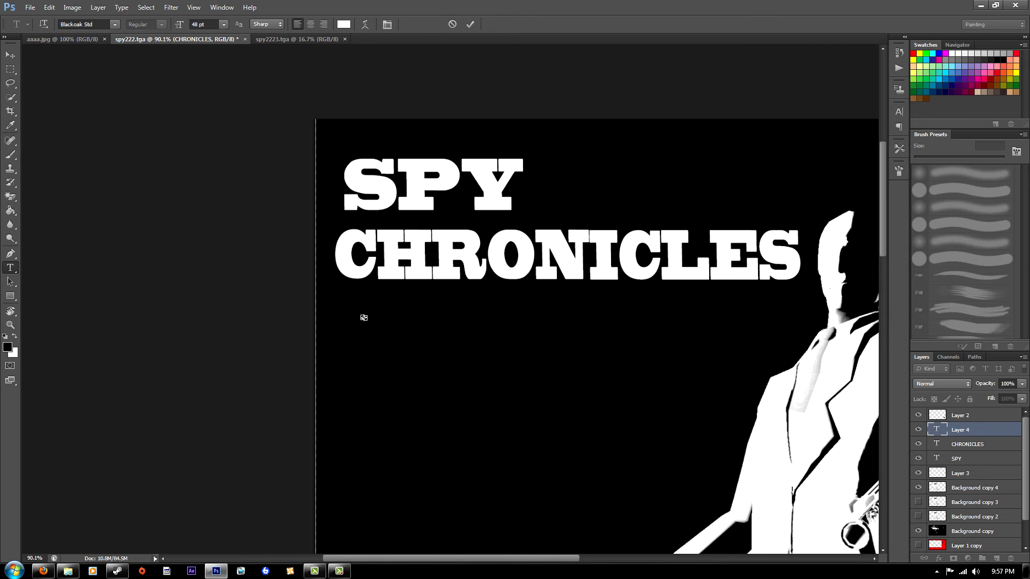
{"action": "left_click", "coordinate": [224, 24]}
{"action": "left_click", "coordinate": [222, 206]}
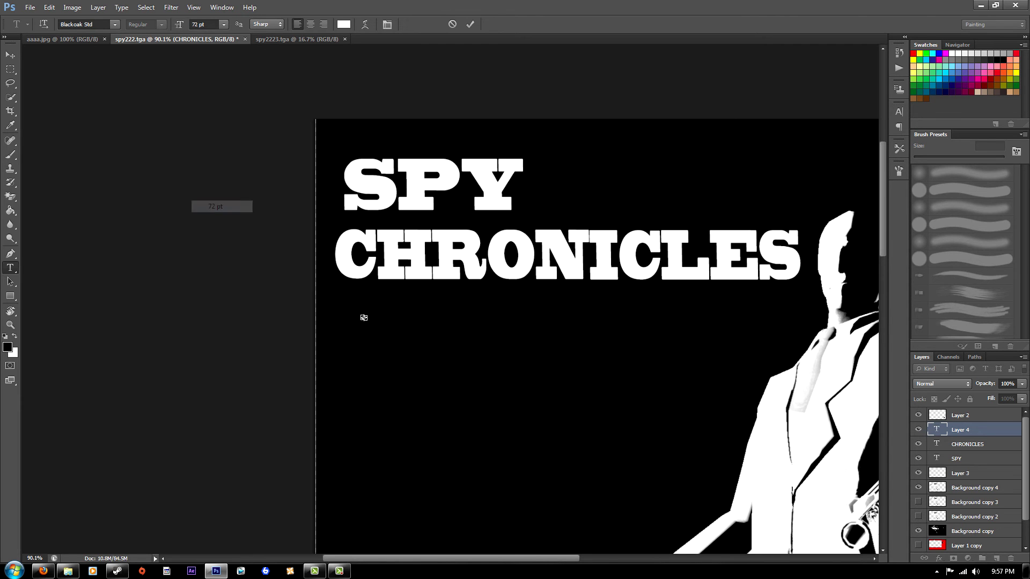
{"action": "left_click", "coordinate": [10, 54]}
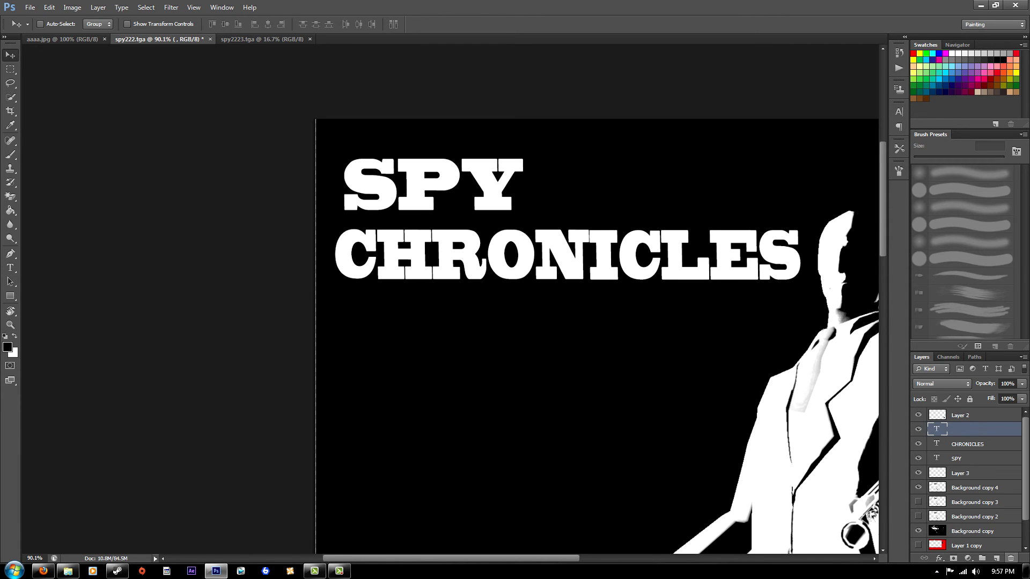
Step: Type ISSUE #1, rotate it horizontal, shrink it, and place it beneath CHRONICLES
{"action": "key", "text": "t"}
{"action": "left_click", "coordinate": [380, 341]}
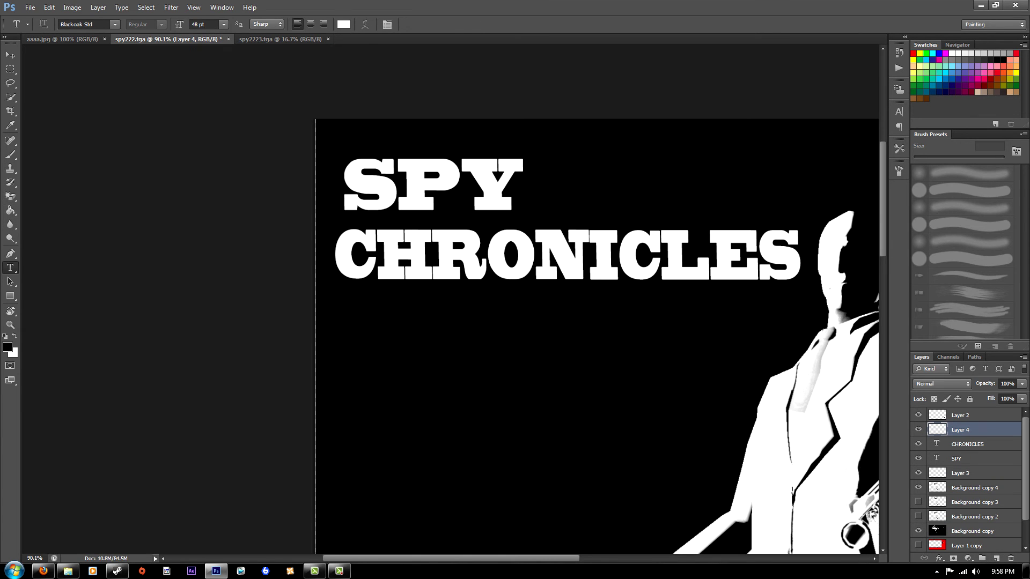
{"action": "type", "text": "ISSUE "}
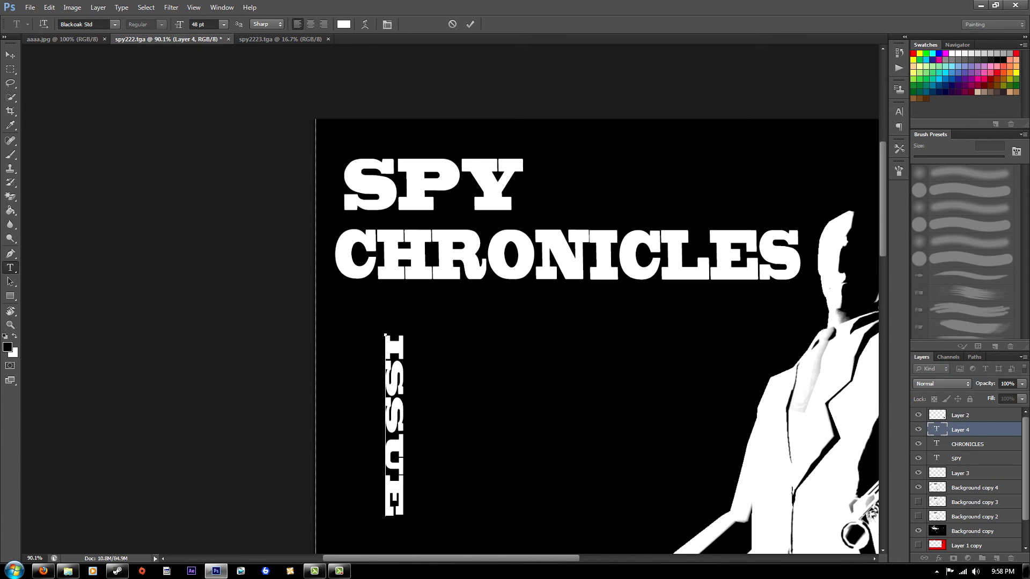
{"action": "type", "text": "#1"}
{"action": "key", "text": "ctrl+Return"}
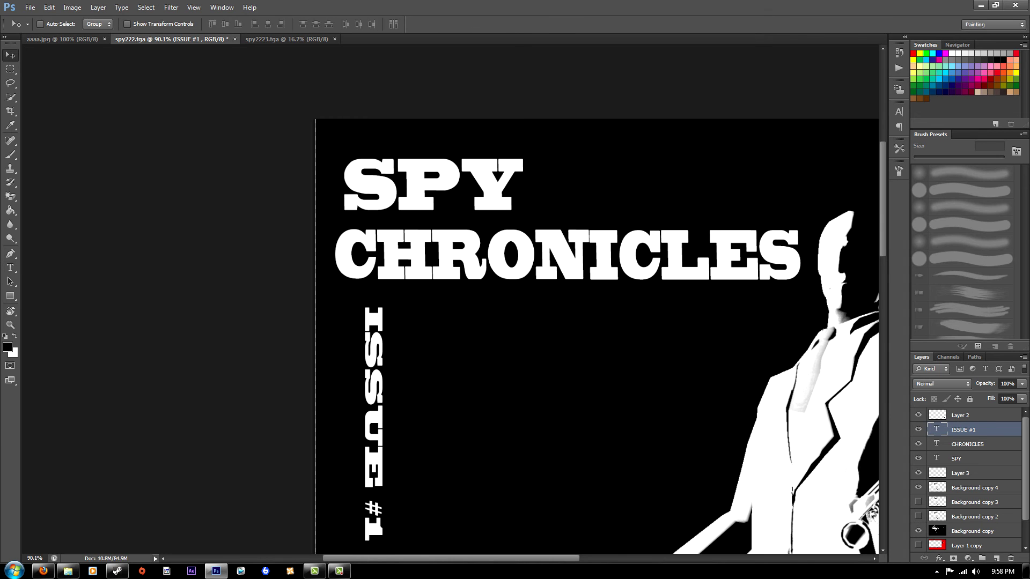
{"action": "key", "text": "ctrl+t"}
{"action": "left_click_drag", "start_coordinate": [464, 389], "coordinate": [331, 337]}
{"action": "left_click_drag", "start_coordinate": [371, 425], "coordinate": [466, 311]}
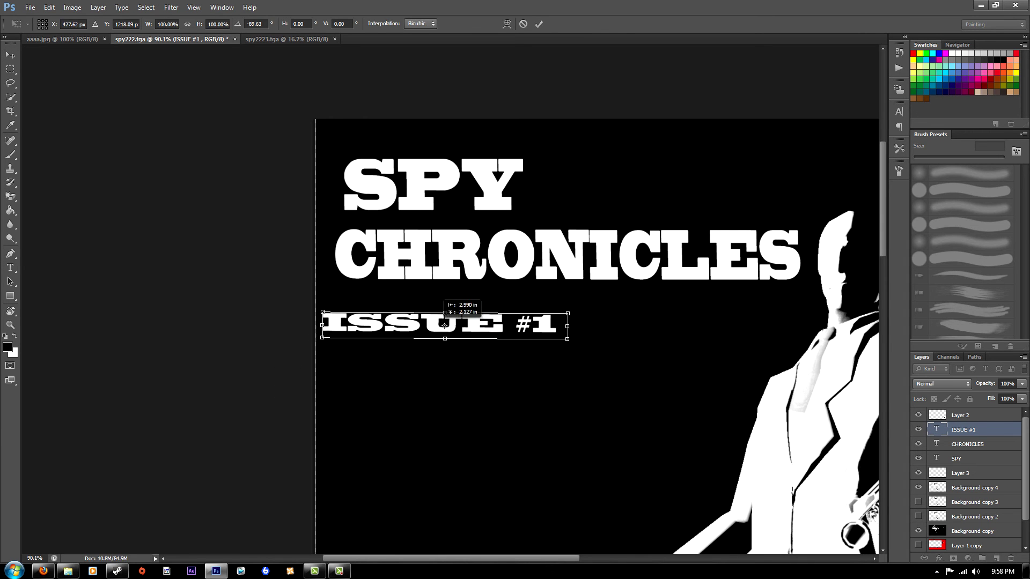
{"action": "left_click_drag", "start_coordinate": [589, 301], "coordinate": [387, 313]}
{"action": "key", "text": "Return"}
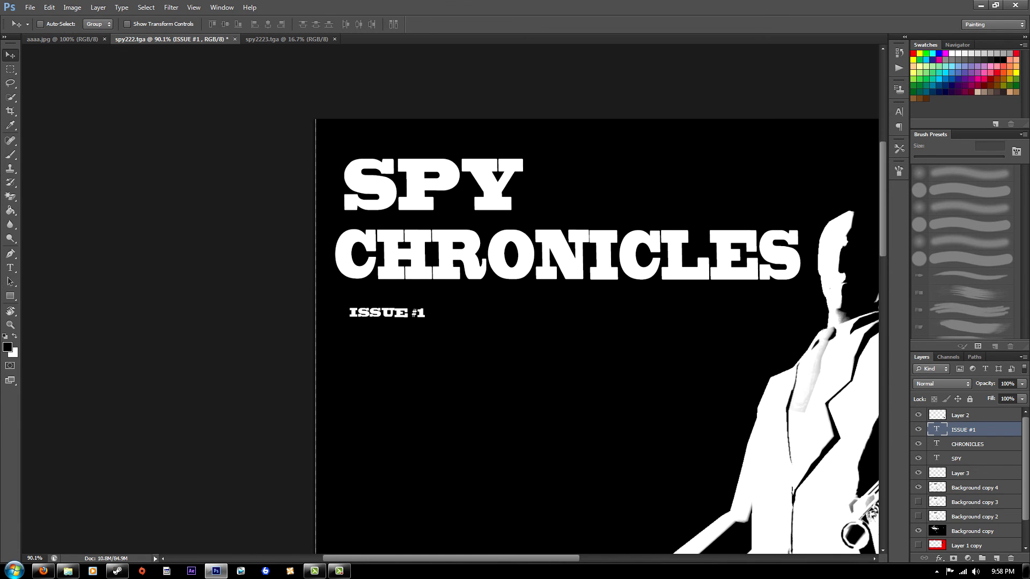
Step: Append JULY 2013 to the ISSUE #1 text, then start deleting it again
{"action": "key", "text": "t"}
{"action": "left_click", "coordinate": [349, 315]}
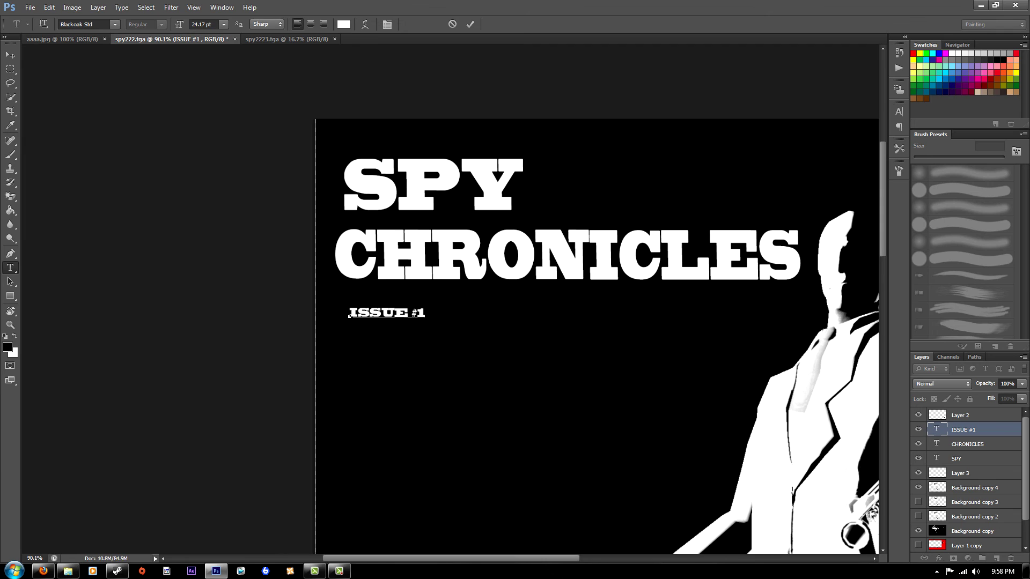
{"action": "type", "text": " JULY 2013"}
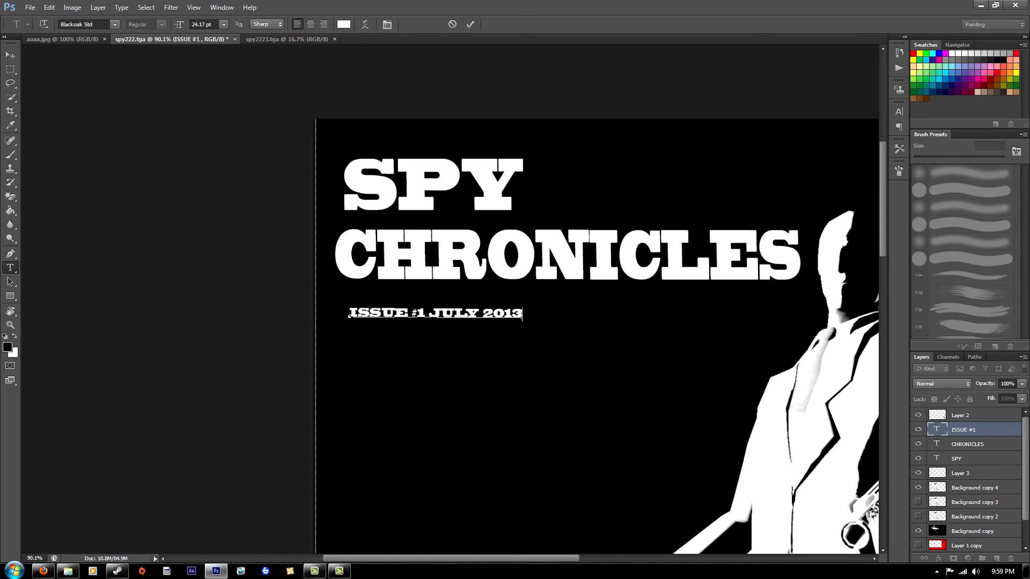
{"action": "key", "text": "BackSpace"}
{"action": "key", "text": "BackSpace"}
{"action": "key", "text": "BackSpace"}
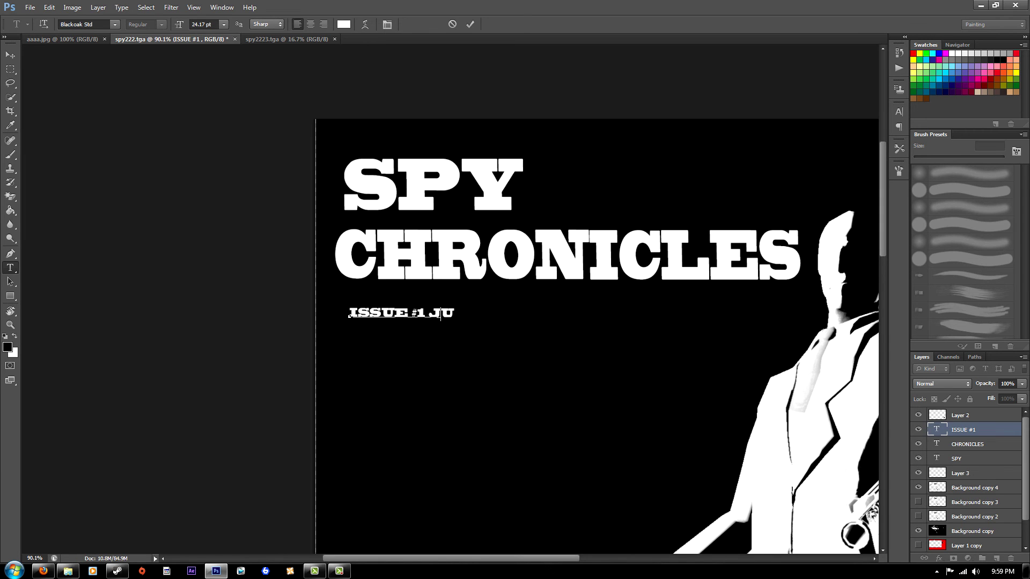
{"action": "key", "text": "BackSpace"}
{"action": "key", "text": "BackSpace"}
{"action": "key", "text": "BackSpace"}
Step: Move ISSUE #1 back below CHRONICLES and commit the text edit
{"action": "left_click_drag", "start_coordinate": [512, 317], "coordinate": [343, 138], "text": "ctrl"}
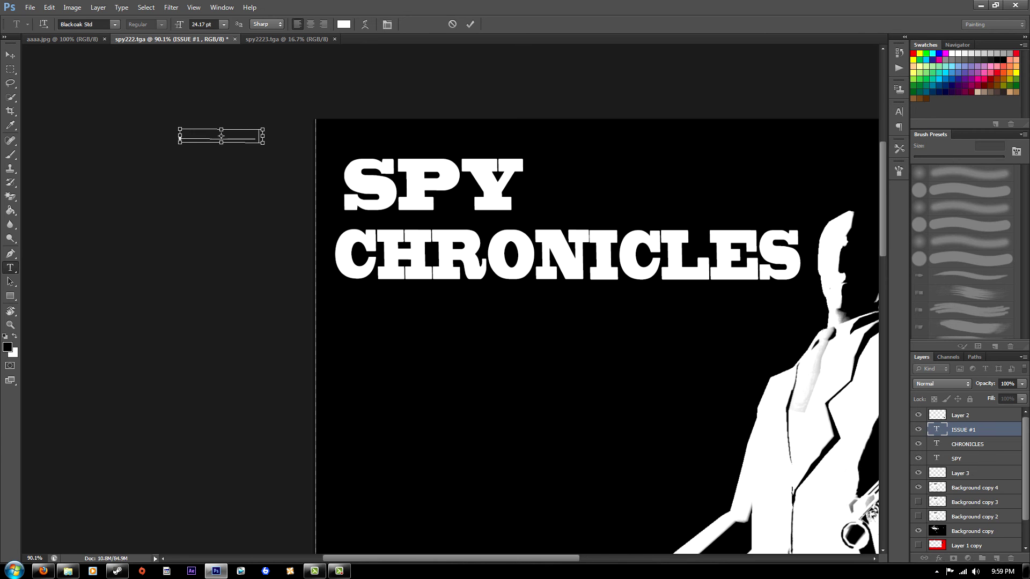
{"action": "left_click_drag", "start_coordinate": [215, 138], "coordinate": [379, 304], "text": "ctrl"}
{"action": "left_click", "coordinate": [10, 55]}
{"action": "scroll", "coordinate": [454, 301], "scroll_direction": "down", "scroll_amount": 10}
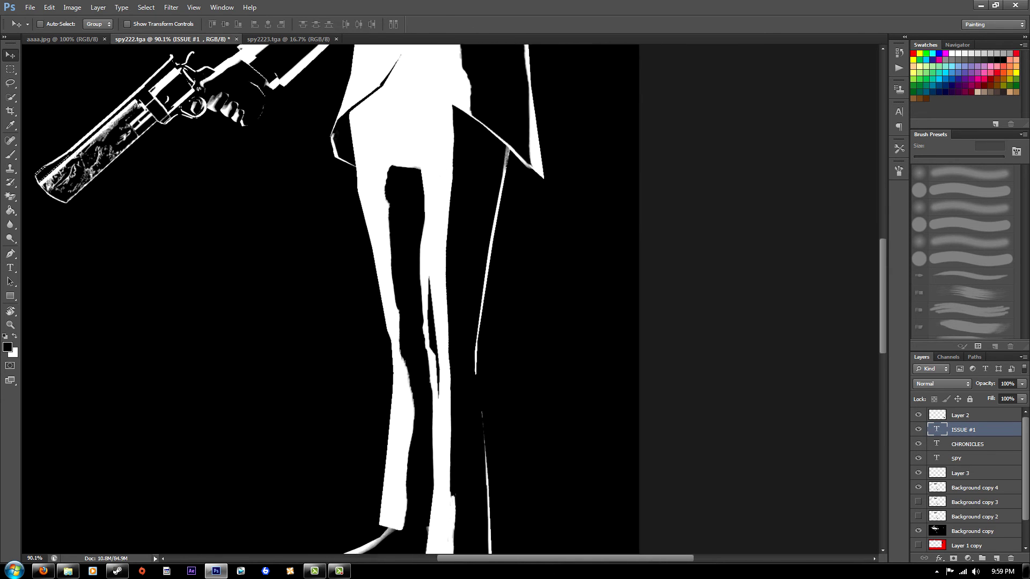
Step: Add JULY 2013 text, rotated horizontal and shrunk, in the cover's lower-right corner
{"action": "key", "text": "t"}
{"action": "left_click", "coordinate": [535, 423]}
{"action": "type", "text": "JULY 2013"}
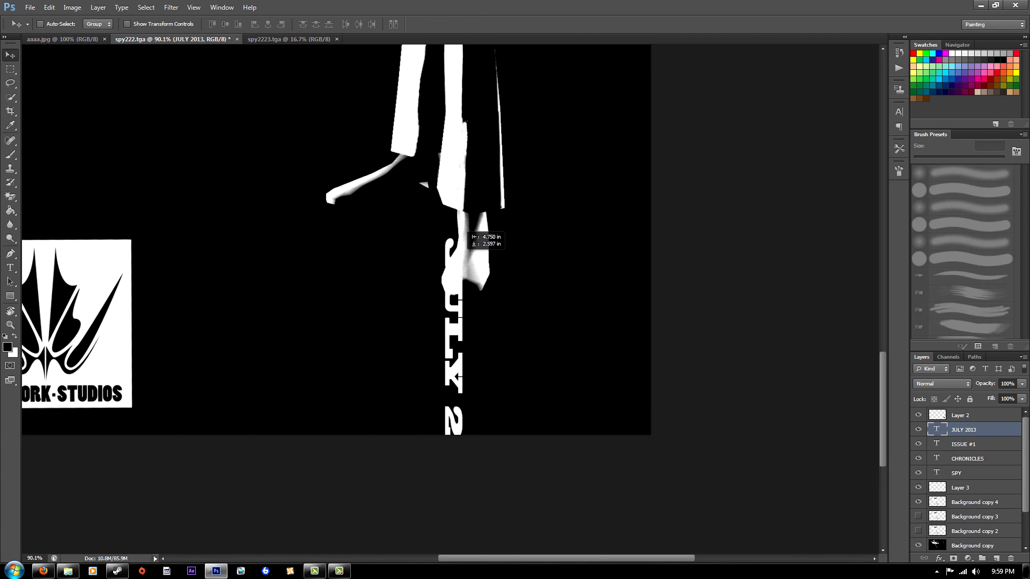
{"action": "left_click_drag", "start_coordinate": [483, 231], "coordinate": [352, 230]}
{"action": "key", "text": "ctrl+t"}
{"action": "mouse_move", "coordinate": [346, 424]}
{"action": "left_mouse_down"}
{"action": "mouse_move", "coordinate": [462, 277]}
{"action": "mouse_move", "coordinate": [472, 237]}
{"action": "mouse_move", "coordinate": [311, 265]}
{"action": "left_mouse_up"}
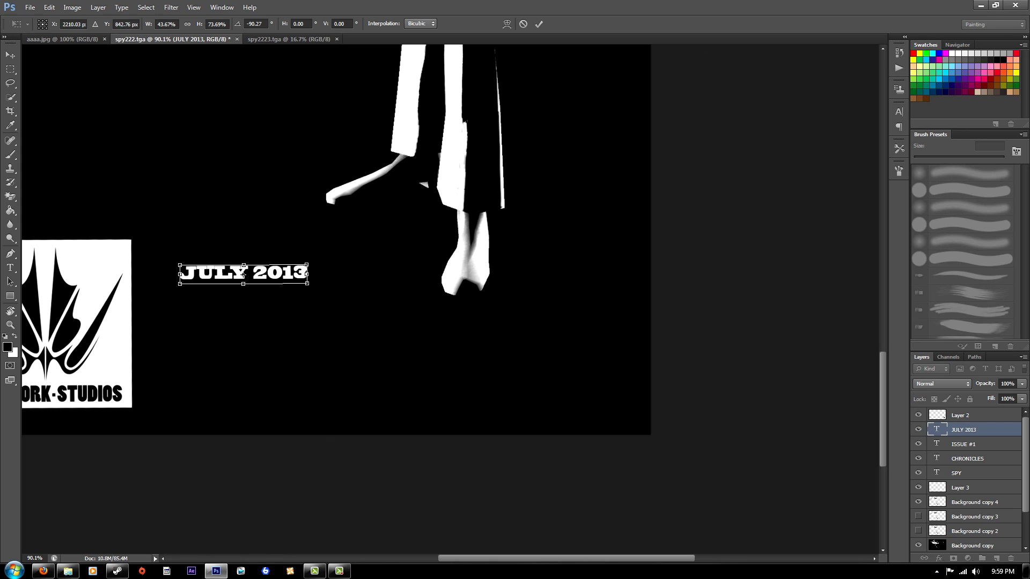
{"action": "mouse_move", "coordinate": [245, 273]}
{"action": "left_mouse_down"}
{"action": "mouse_move", "coordinate": [569, 405]}
{"action": "mouse_move", "coordinate": [561, 408]}
{"action": "left_mouse_up"}
{"action": "key", "text": "Return"}
{"action": "key", "text": "ctrl+0"}
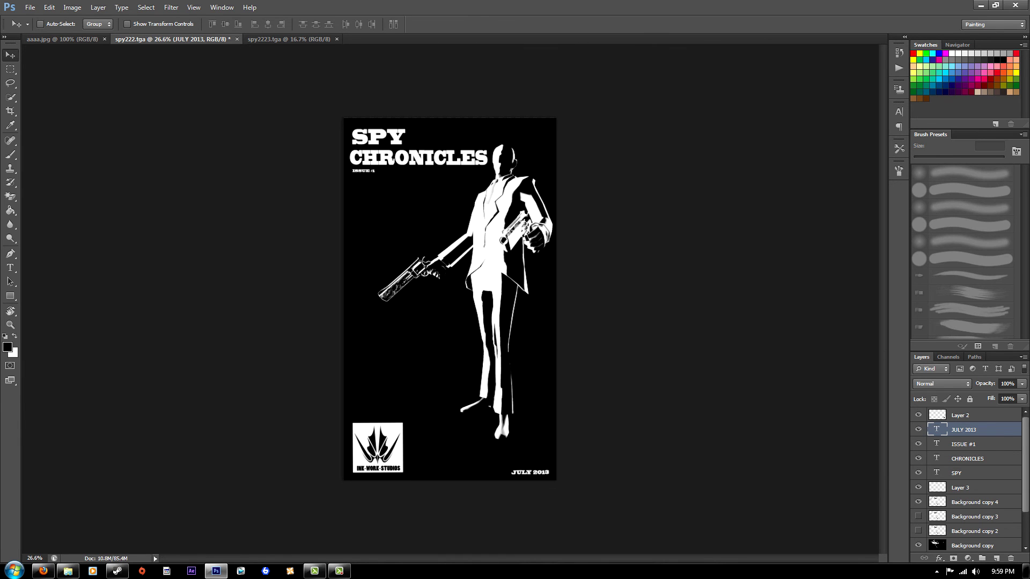
Step: Select the ISSUE #1 layer and nudge it slightly to the right
{"action": "key", "text": "alt+bracketleft"}
{"action": "scroll", "coordinate": [481, 91], "scroll_direction": "up", "scroll_amount": 5, "text": "alt"}
{"action": "key", "text": "shift+Right"}
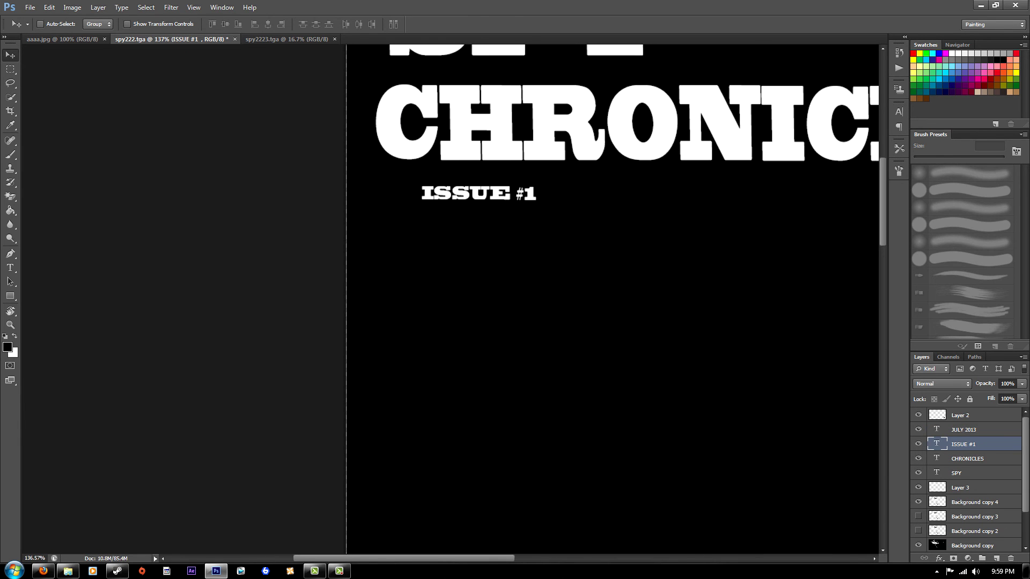
{"action": "scroll", "coordinate": [480, 91], "scroll_direction": "down", "scroll_amount": 5, "text": "alt"}
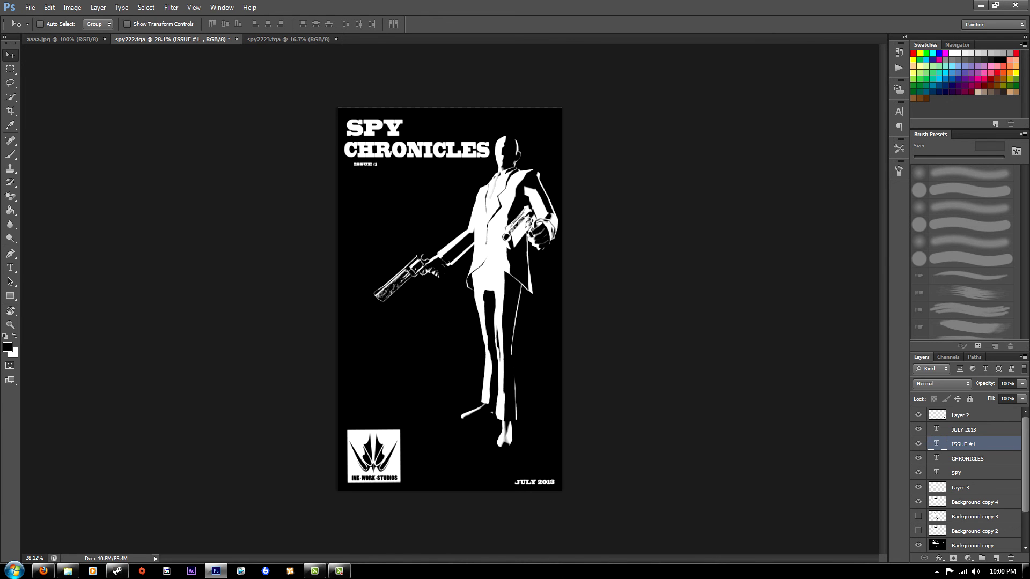
Step: Duplicate the logo layer, hide the original, and shrink the copy to about half size
{"action": "key", "text": "alt+bracketright"}
{"action": "key", "text": "alt+bracketright"}
{"action": "key", "text": "ctrl+j"}
{"action": "left_click", "coordinate": [919, 430]}
{"action": "key", "text": "ctrl+t"}
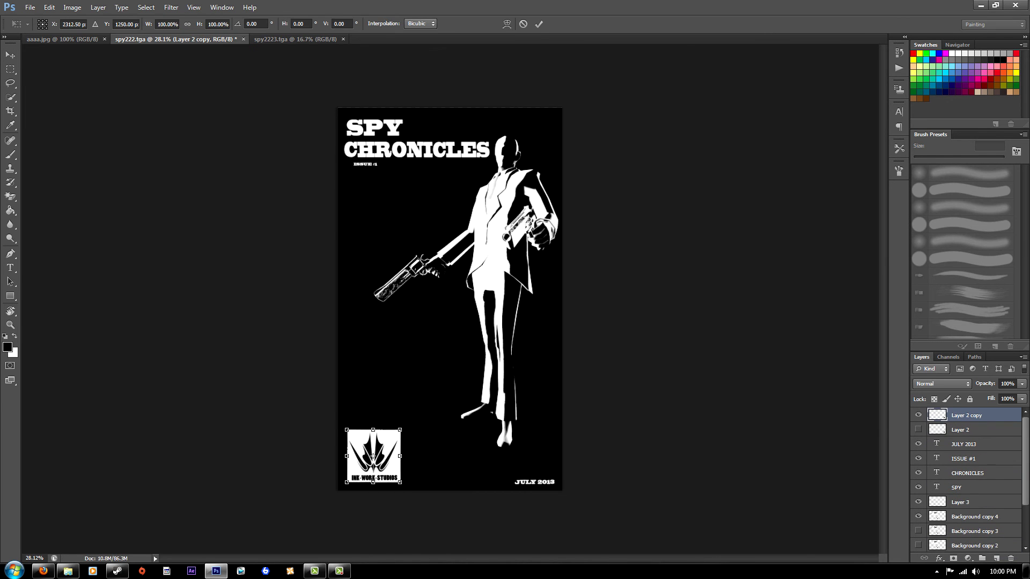
{"action": "scroll", "coordinate": [387, 528], "scroll_direction": "up", "scroll_amount": 3, "text": "alt"}
{"action": "left_click_drag", "start_coordinate": [412, 356], "coordinate": [368, 399], "text": "shift"}
{"action": "key", "text": "Return"}
{"action": "key", "text": "ctrl+0"}
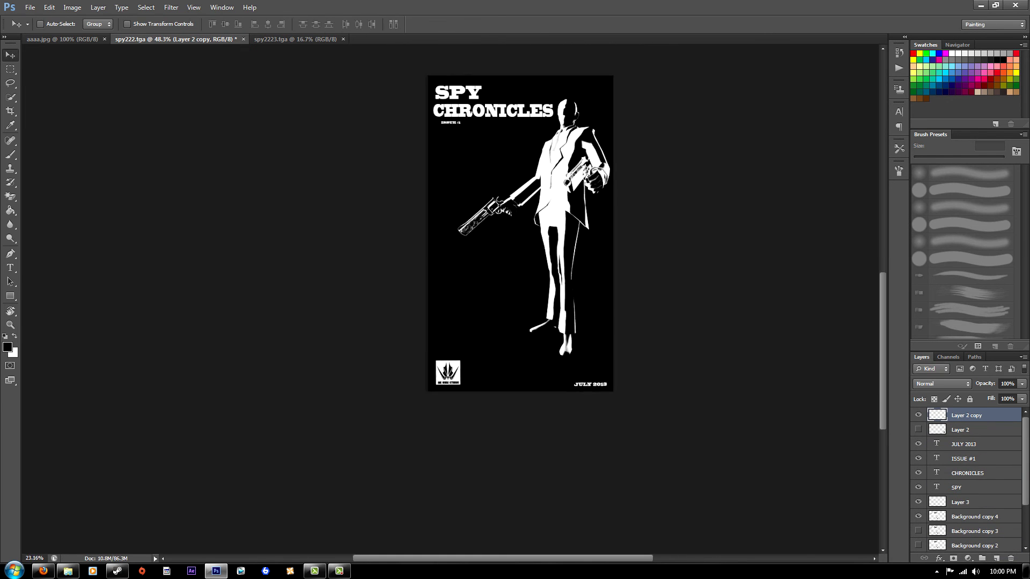
Step: On a new layer, brush thin white horizontal and vertical frame lines beside the figure
{"action": "key", "text": "ctrl+shift+alt+n"}
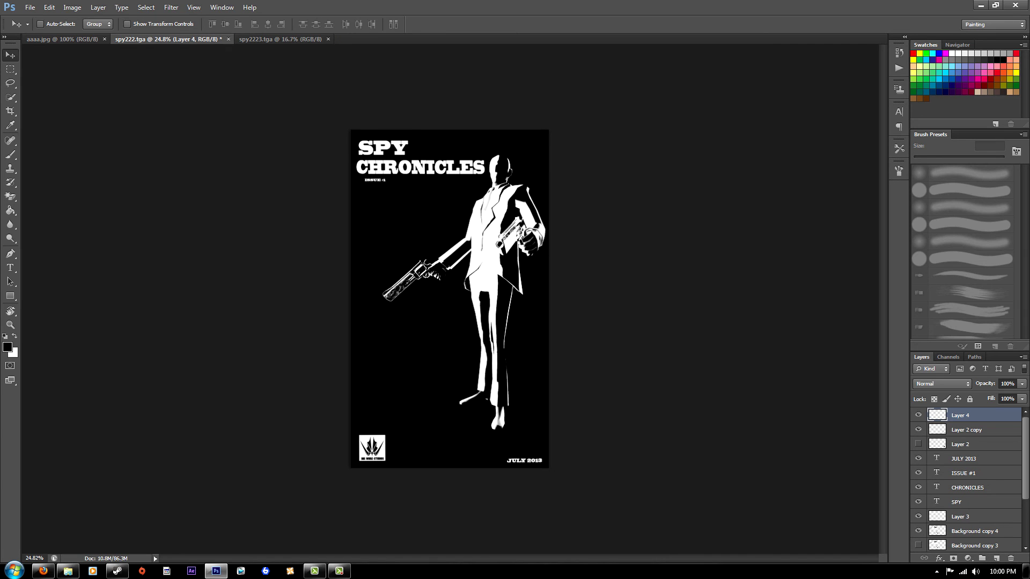
{"action": "key", "text": "b"}
{"action": "key", "text": "x"}
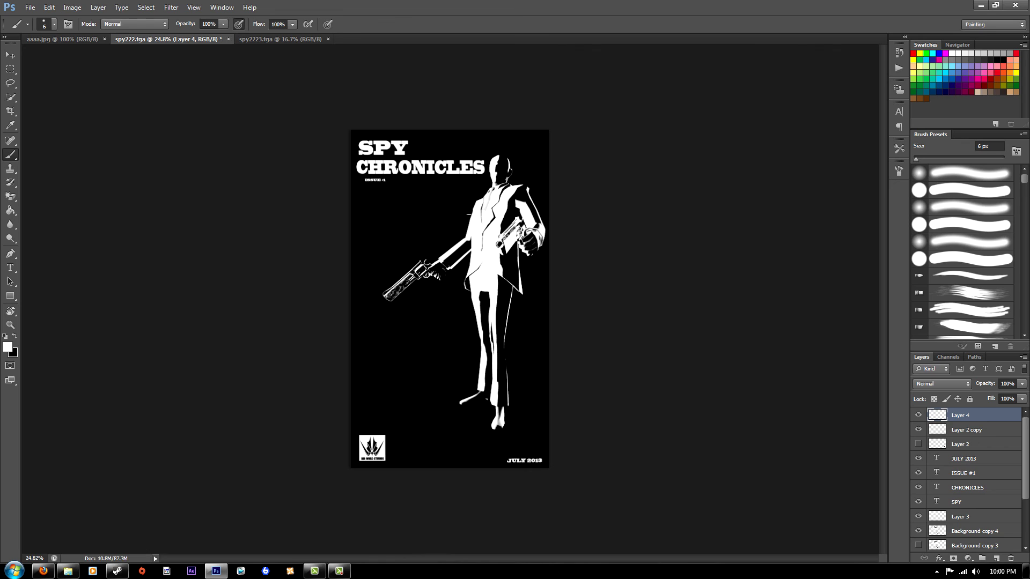
{"action": "left_click_drag", "start_coordinate": [471, 215], "coordinate": [406, 215], "text": "shift"}
{"action": "mouse_move", "coordinate": [408, 303]}
{"action": "left_mouse_down", "text": "shift"}
{"action": "mouse_move", "coordinate": [409, 363]}
{"action": "mouse_move", "coordinate": [478, 360]}
{"action": "left_mouse_up", "text": "shift"}
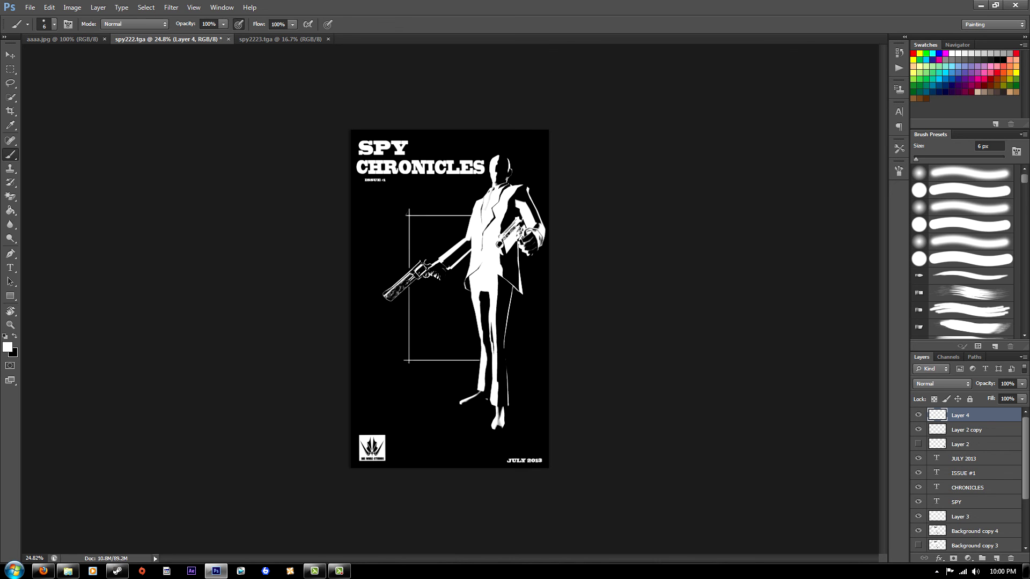
Step: Save the cover as a layered PSD named 'SPy Comic Cover'
{"action": "key", "text": "ctrl+s"}
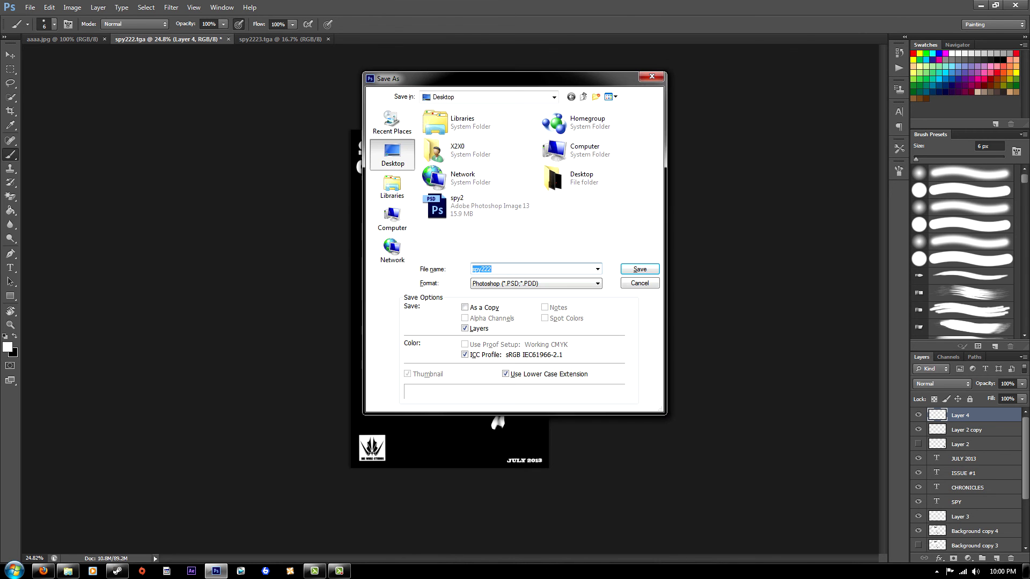
{"action": "type", "text": "SPy Comic Cover"}
{"action": "key", "text": "Return"}
{"action": "key", "text": "Return"}
{"action": "scroll", "coordinate": [446, 172], "scroll_direction": "up", "scroll_amount": 5, "text": "alt"}
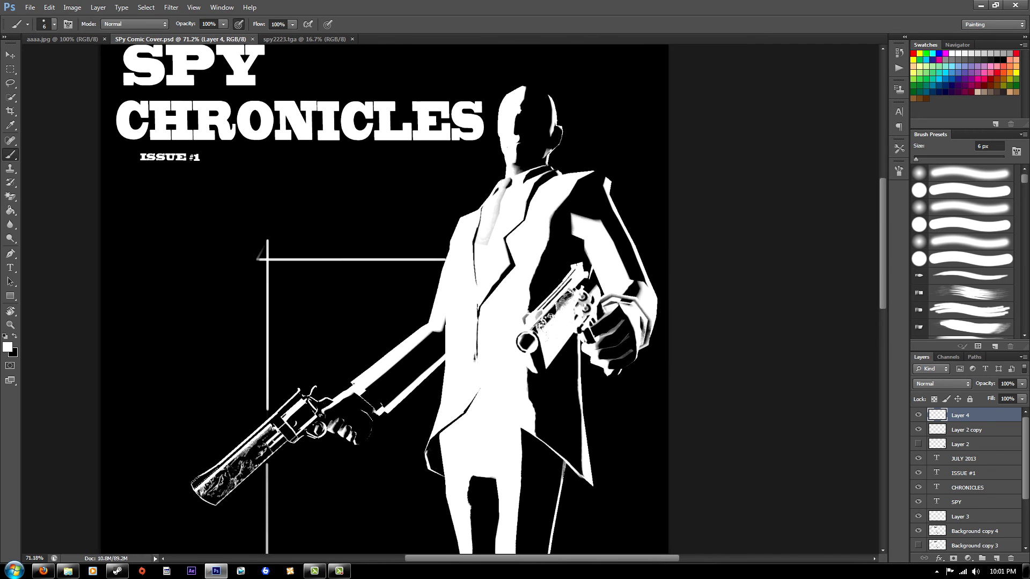
{"action": "scroll", "coordinate": [456, 300], "scroll_direction": "down", "scroll_amount": 5}
{"action": "scroll", "coordinate": [456, 300], "scroll_direction": "up", "scroll_amount": 3}
{"action": "scroll", "coordinate": [456, 300], "scroll_direction": "down", "scroll_amount": 3, "text": "alt"}
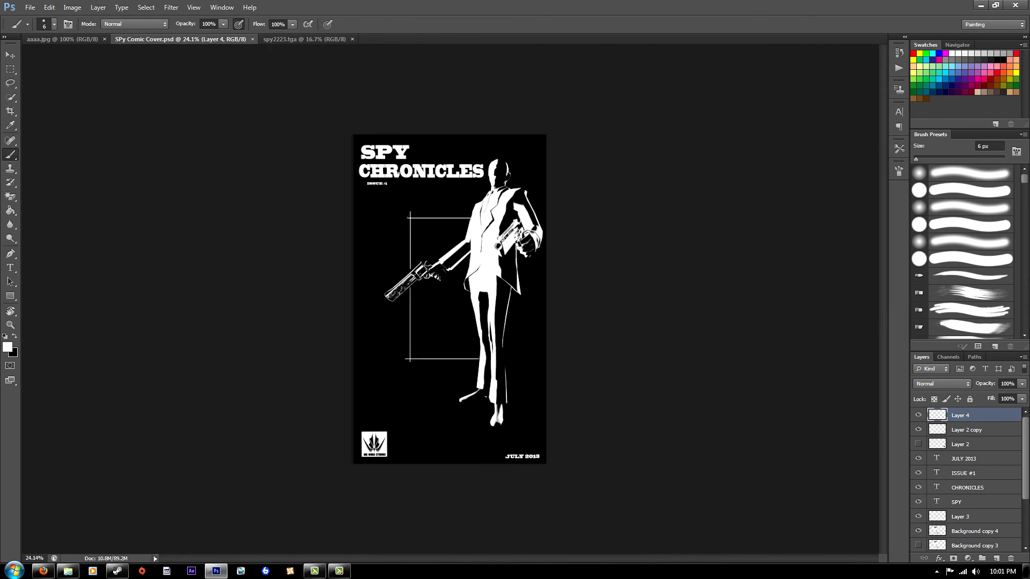